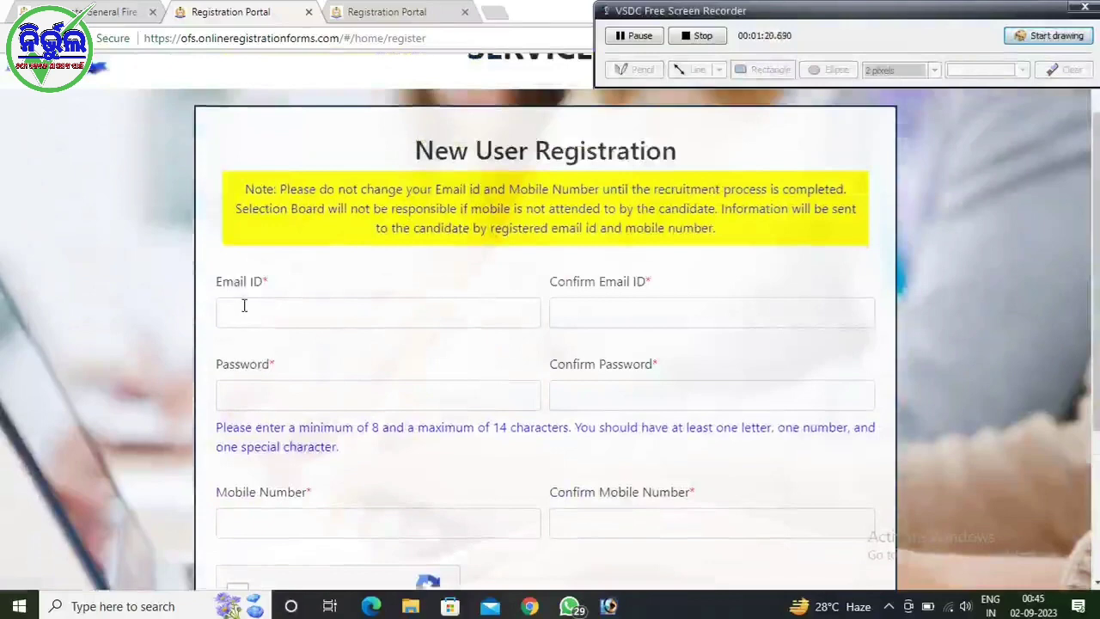
Outline the portal title and the Start/View Application option in red, clear the outlines and open the application
{"action": "scroll", "coordinate": [319, 311], "scroll_direction": "down", "scroll_amount": 3}
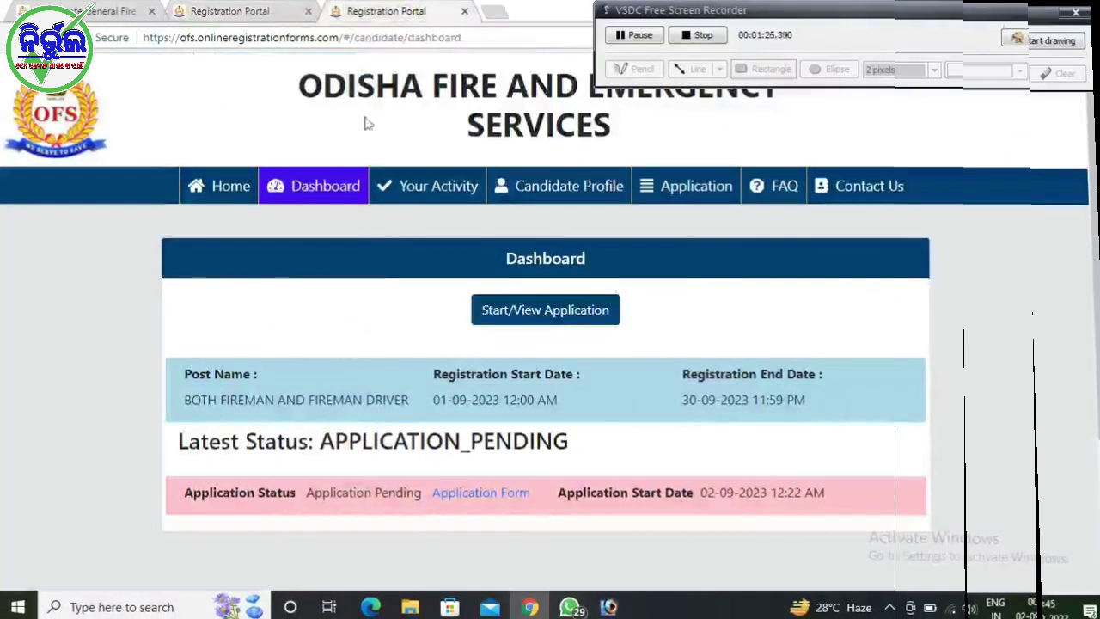
{"action": "left_click", "coordinate": [1044, 44]}
{"action": "mouse_move", "coordinate": [294, 66]}
{"action": "left_mouse_down"}
{"action": "mouse_move", "coordinate": [410, 130]}
{"action": "mouse_move", "coordinate": [759, 130]}
{"action": "mouse_move", "coordinate": [808, 143]}
{"action": "left_mouse_up"}
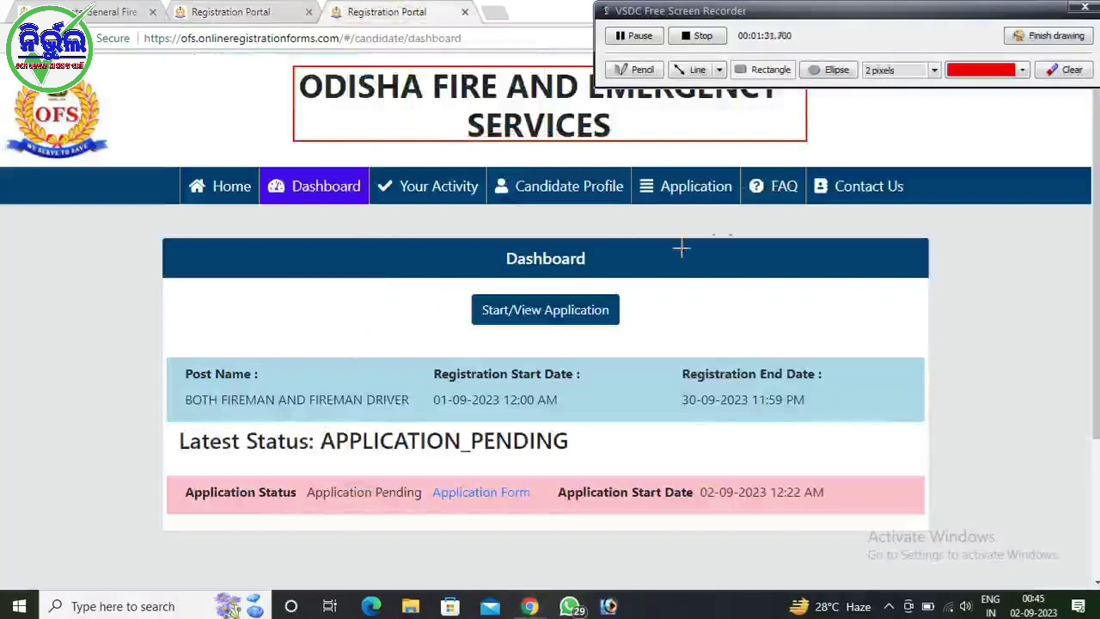
{"action": "mouse_move", "coordinate": [456, 288]}
{"action": "left_mouse_down"}
{"action": "mouse_move", "coordinate": [457, 315]}
{"action": "mouse_move", "coordinate": [628, 311]}
{"action": "mouse_move", "coordinate": [640, 333]}
{"action": "left_mouse_up"}
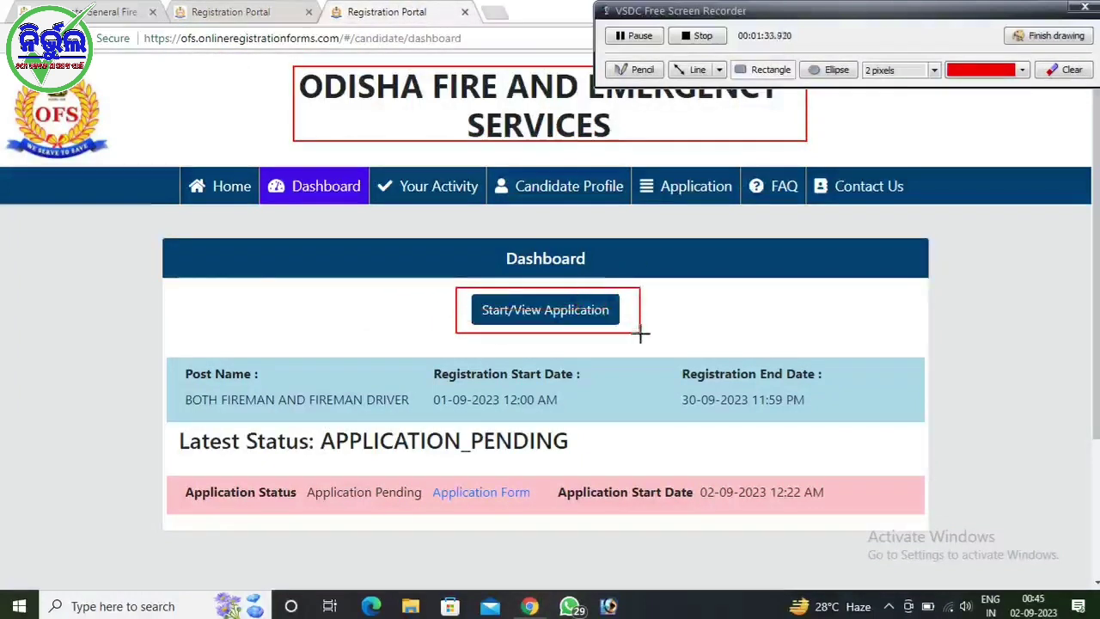
{"action": "left_click", "coordinate": [1041, 38]}
{"action": "left_click", "coordinate": [550, 313]}
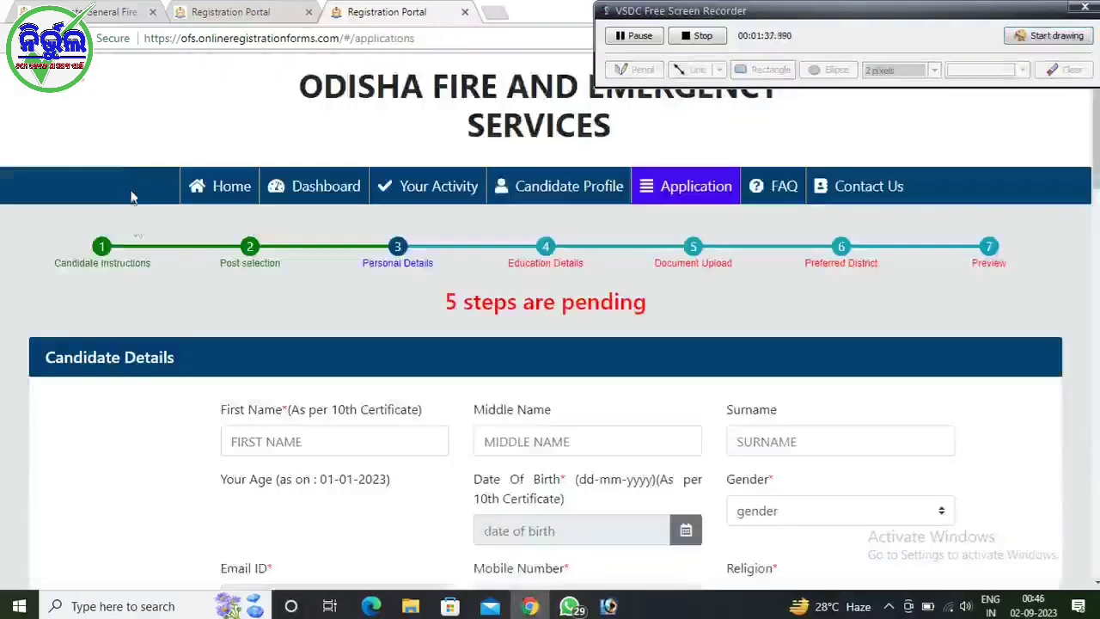
Open the Candidate Instructions stage, outline the Odia instructions heading with a red rectangle and end the drawing
{"action": "left_click", "coordinate": [102, 247]}
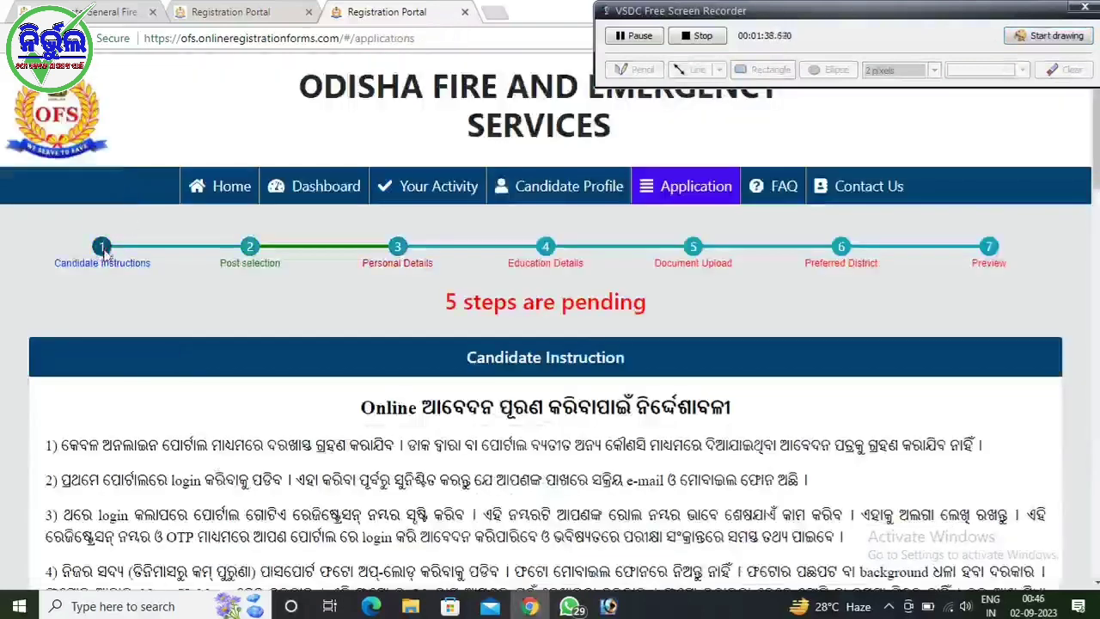
{"action": "scroll", "coordinate": [488, 328], "scroll_direction": "down", "scroll_amount": 1}
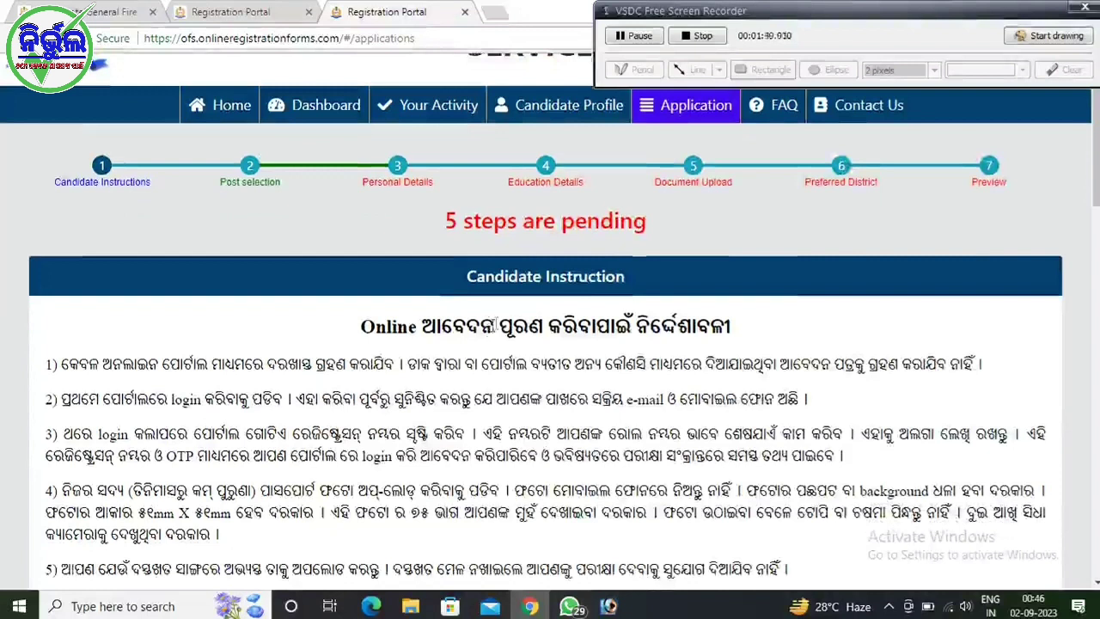
{"action": "left_click", "coordinate": [1016, 36]}
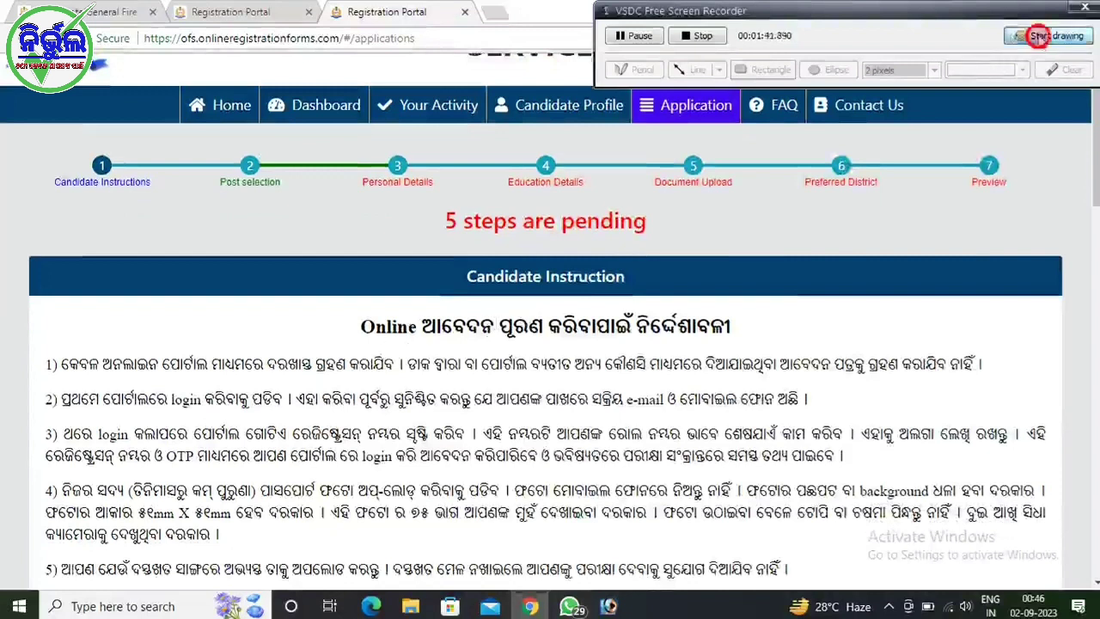
{"action": "mouse_move", "coordinate": [336, 311]}
{"action": "left_mouse_down"}
{"action": "mouse_move", "coordinate": [782, 323]}
{"action": "mouse_move", "coordinate": [782, 344]}
{"action": "left_mouse_up"}
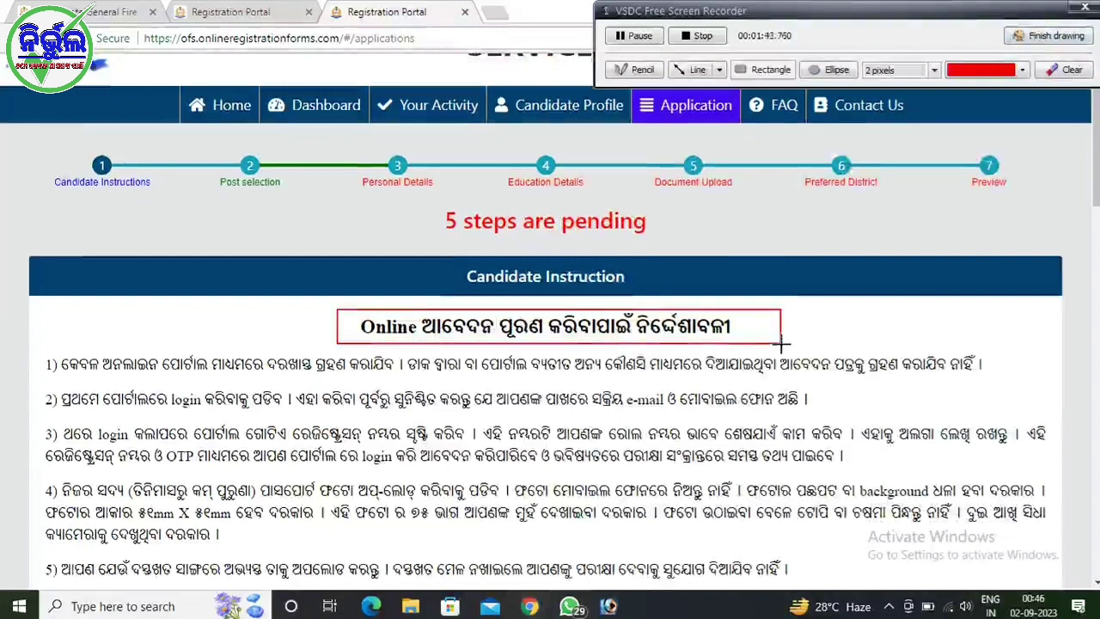
{"action": "left_click", "coordinate": [1038, 37]}
Outline the Continue option below the candidate instructions in red, end the drawing and continue to the application form
{"action": "scroll", "coordinate": [318, 485], "scroll_direction": "down", "scroll_amount": 2}
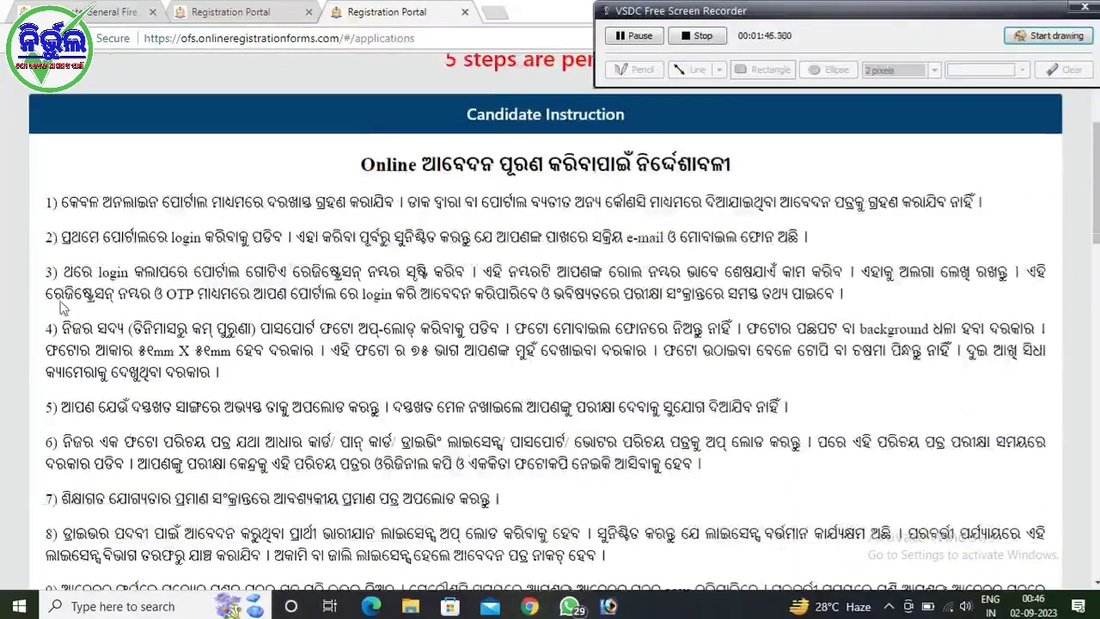
{"action": "scroll", "coordinate": [242, 321], "scroll_direction": "down", "scroll_amount": 2}
{"action": "scroll", "coordinate": [242, 321], "scroll_direction": "down", "scroll_amount": 1}
{"action": "scroll", "coordinate": [471, 362], "scroll_direction": "down", "scroll_amount": 12}
{"action": "scroll", "coordinate": [471, 362], "scroll_direction": "down", "scroll_amount": 3}
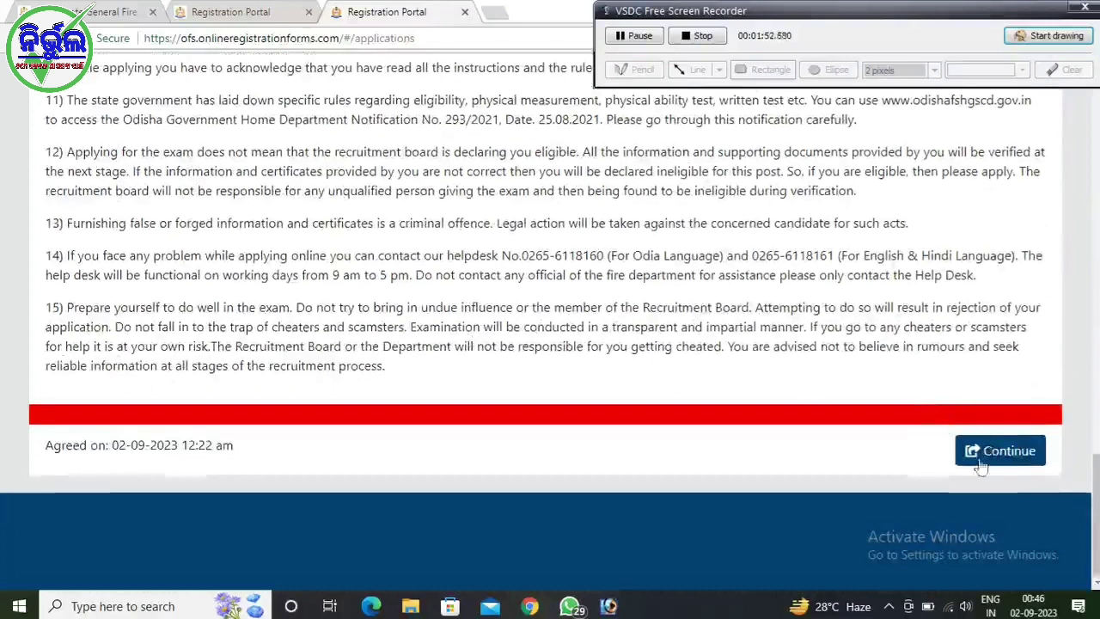
{"action": "left_click", "coordinate": [1049, 35]}
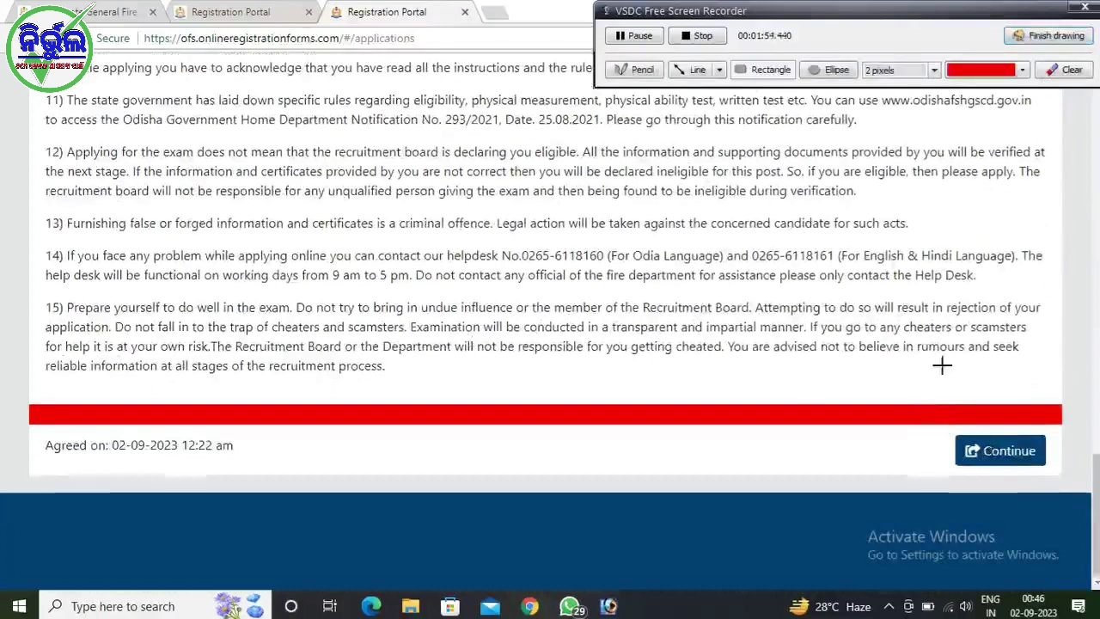
{"action": "left_click_drag", "start_coordinate": [943, 419], "coordinate": [1070, 493]}
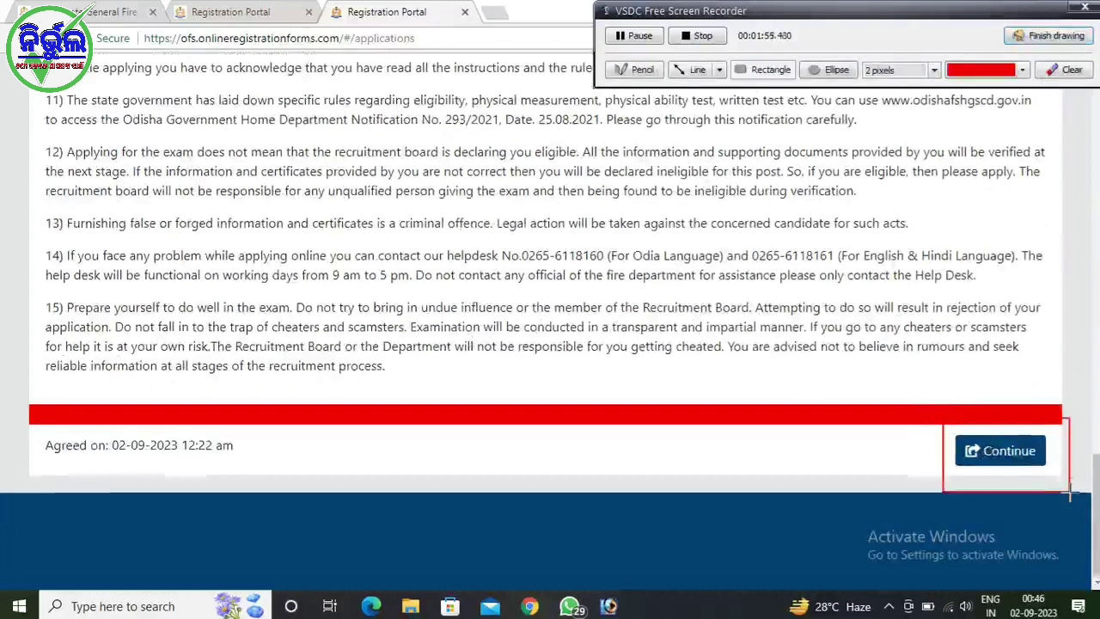
{"action": "left_click", "coordinate": [1045, 36]}
{"action": "left_click", "coordinate": [1000, 455]}
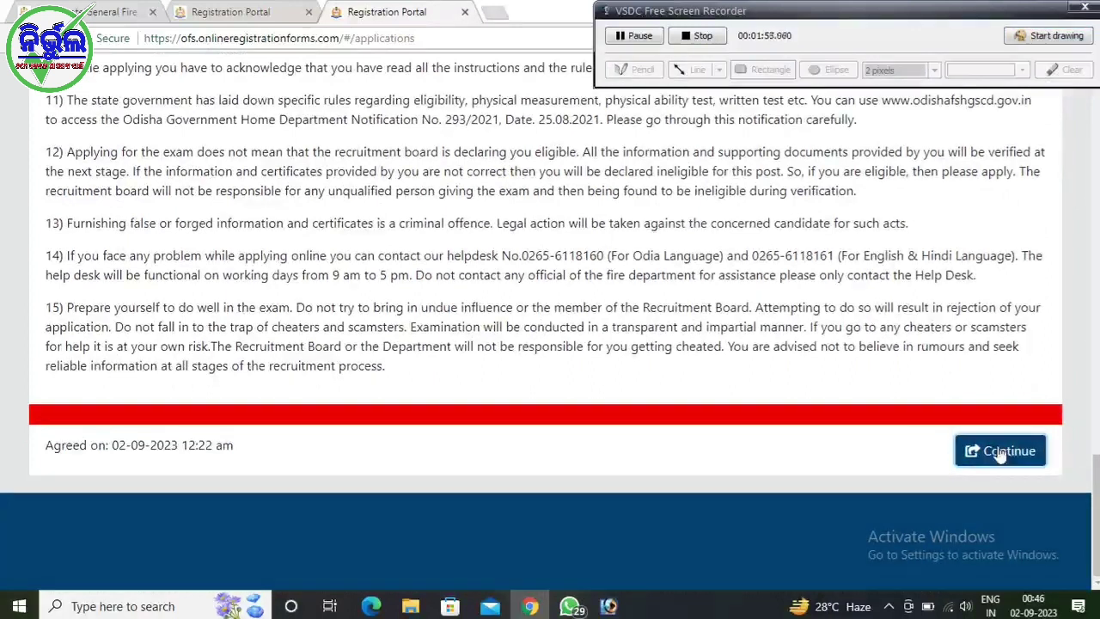
Return to the Post selection stage of the application and bring its post options into view
{"action": "scroll", "coordinate": [191, 216], "scroll_direction": "up", "scroll_amount": 10}
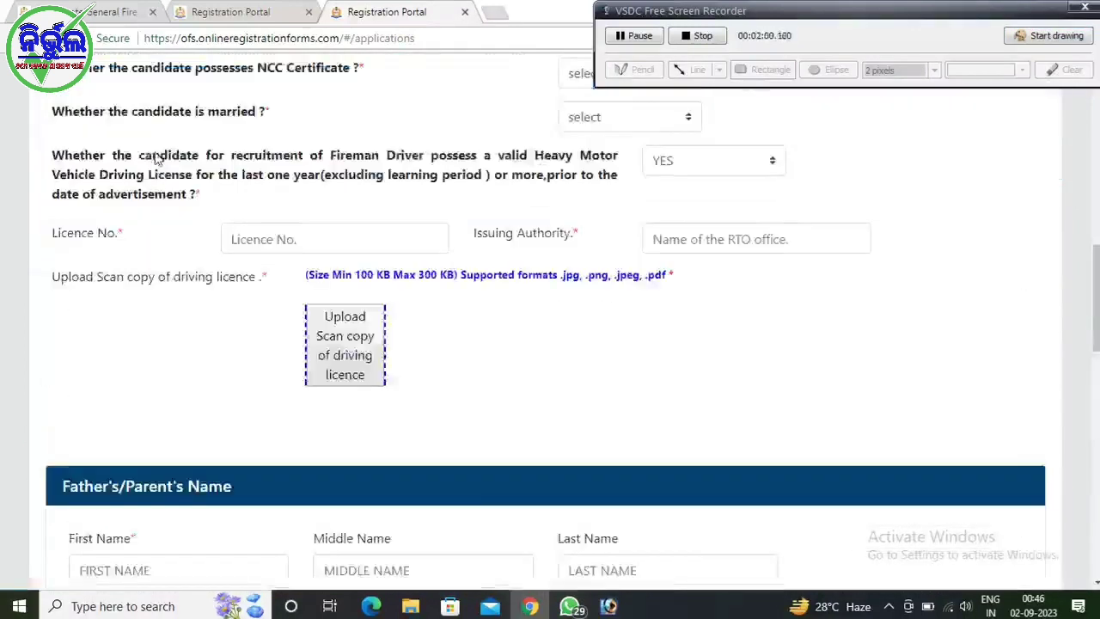
{"action": "scroll", "coordinate": [155, 174], "scroll_direction": "up", "scroll_amount": 10}
{"action": "left_click", "coordinate": [250, 246]}
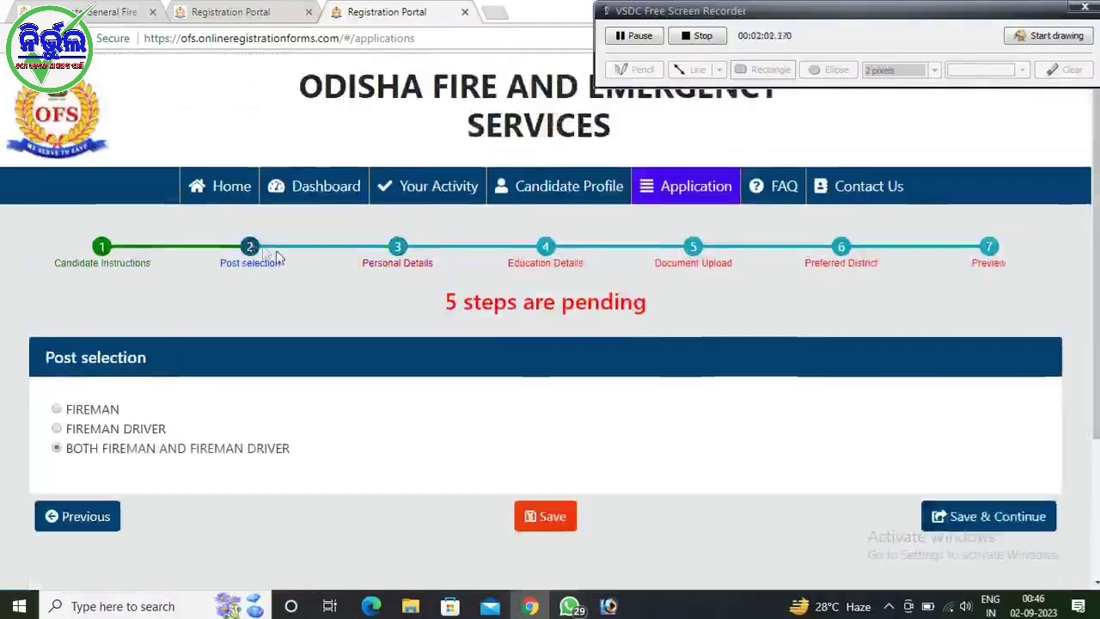
{"action": "scroll", "coordinate": [228, 320], "scroll_direction": "down", "scroll_amount": 2}
Outline the Post selection heading, its stage marker and the three post options in red, and clear the outlines
{"action": "left_click", "coordinate": [1035, 36]}
{"action": "left_click_drag", "start_coordinate": [31, 177], "coordinate": [193, 232]}
{"action": "left_click_drag", "start_coordinate": [222, 75], "coordinate": [301, 112]}
{"action": "mouse_move", "coordinate": [46, 234]}
{"action": "left_mouse_down"}
{"action": "mouse_move", "coordinate": [50, 289]}
{"action": "mouse_move", "coordinate": [304, 309]}
{"action": "left_mouse_up"}
{"action": "left_click_drag", "start_coordinate": [45, 232], "coordinate": [156, 245]}
{"action": "left_click_drag", "start_coordinate": [53, 255], "coordinate": [194, 268]}
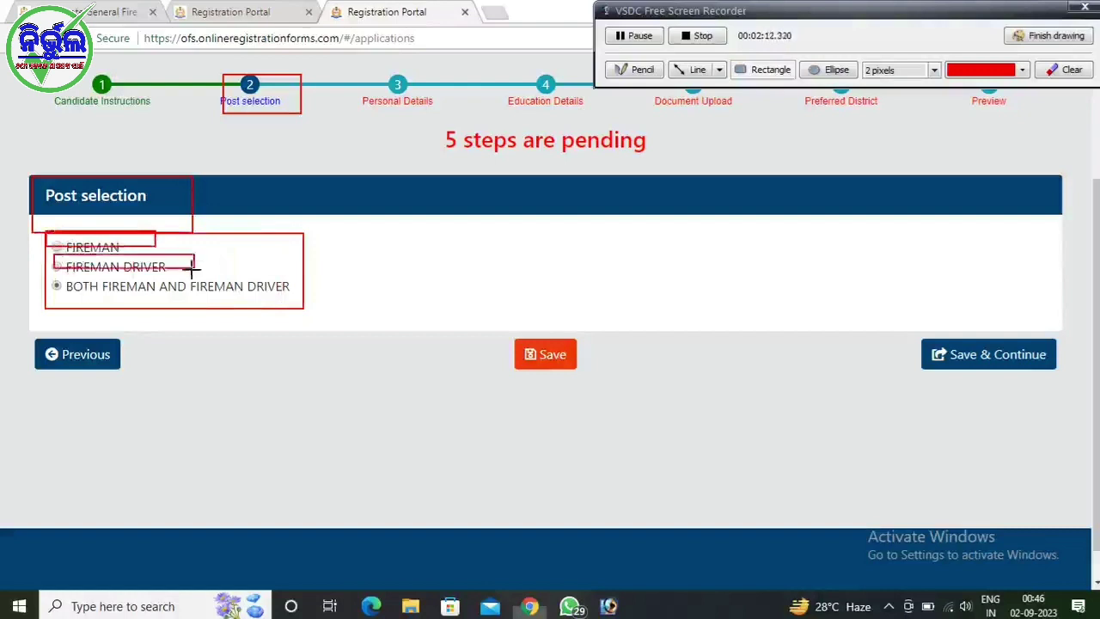
{"action": "left_click_drag", "start_coordinate": [51, 281], "coordinate": [311, 305]}
{"action": "left_click", "coordinate": [1068, 70]}
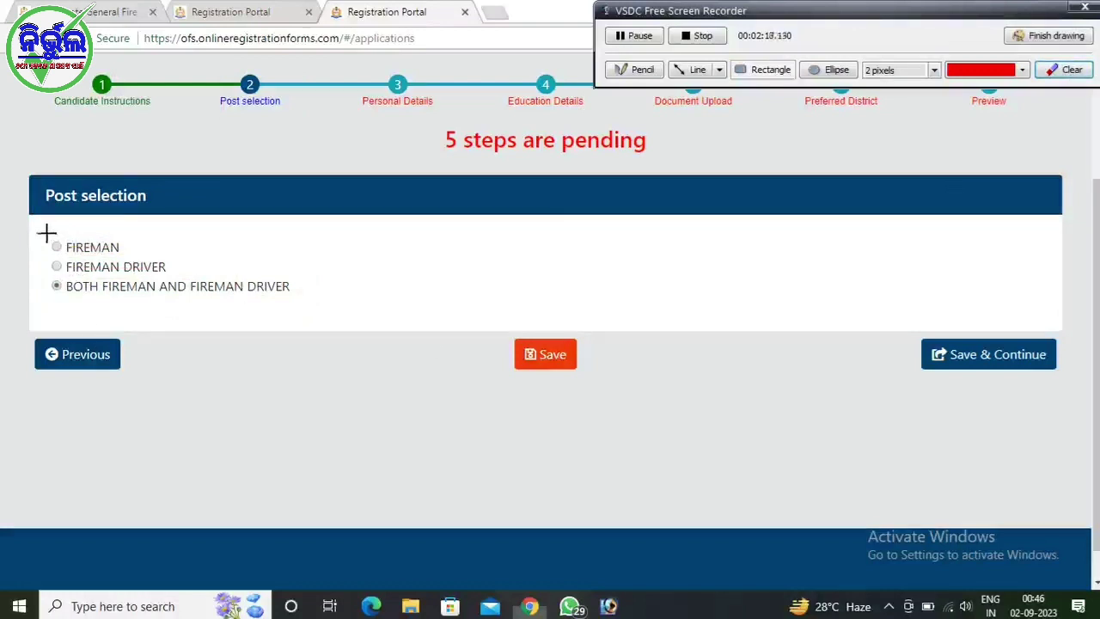
Outline the FIREMAN and FIREMAN DRIVER options with separate red rectangles, and clear them
{"action": "mouse_move", "coordinate": [39, 232]}
{"action": "left_mouse_down"}
{"action": "mouse_move", "coordinate": [59, 251]}
{"action": "mouse_move", "coordinate": [176, 256]}
{"action": "left_mouse_up"}
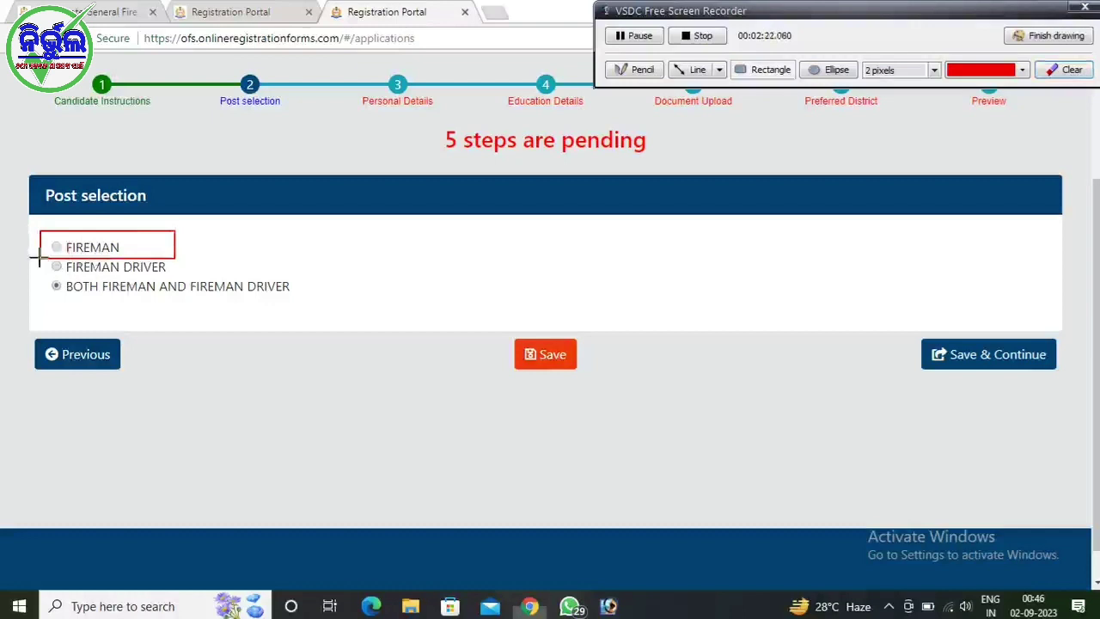
{"action": "mouse_move", "coordinate": [37, 257]}
{"action": "left_mouse_down"}
{"action": "mouse_move", "coordinate": [118, 276]}
{"action": "mouse_move", "coordinate": [184, 277]}
{"action": "left_mouse_up"}
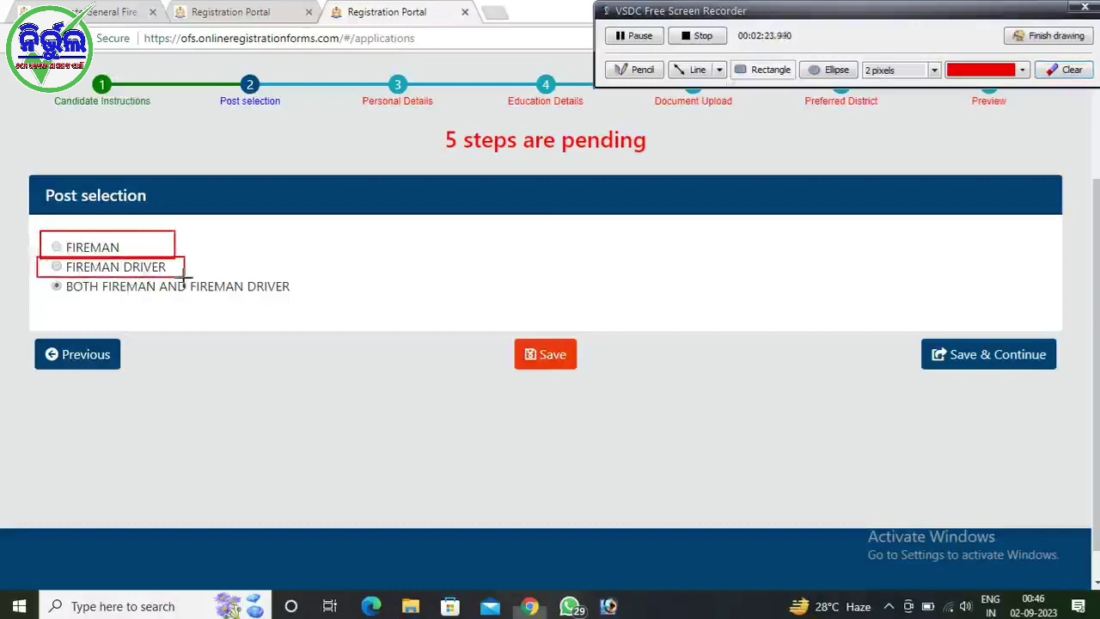
{"action": "left_click", "coordinate": [1065, 70]}
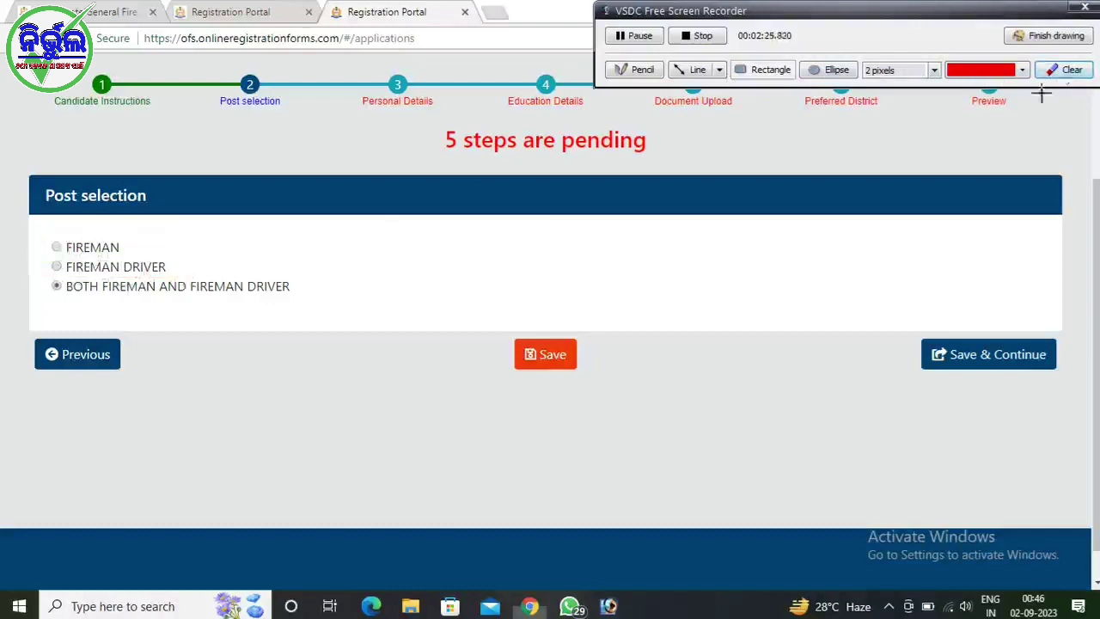
Outline the FIREMAN DRIVER and BOTH FIREMAN AND FIREMAN DRIVER options in red, clear the outlines and end the drawing
{"action": "mouse_move", "coordinate": [49, 259]}
{"action": "left_mouse_down"}
{"action": "mouse_move", "coordinate": [88, 273]}
{"action": "mouse_move", "coordinate": [186, 275]}
{"action": "mouse_move", "coordinate": [190, 297]}
{"action": "mouse_move", "coordinate": [294, 302]}
{"action": "left_mouse_up"}
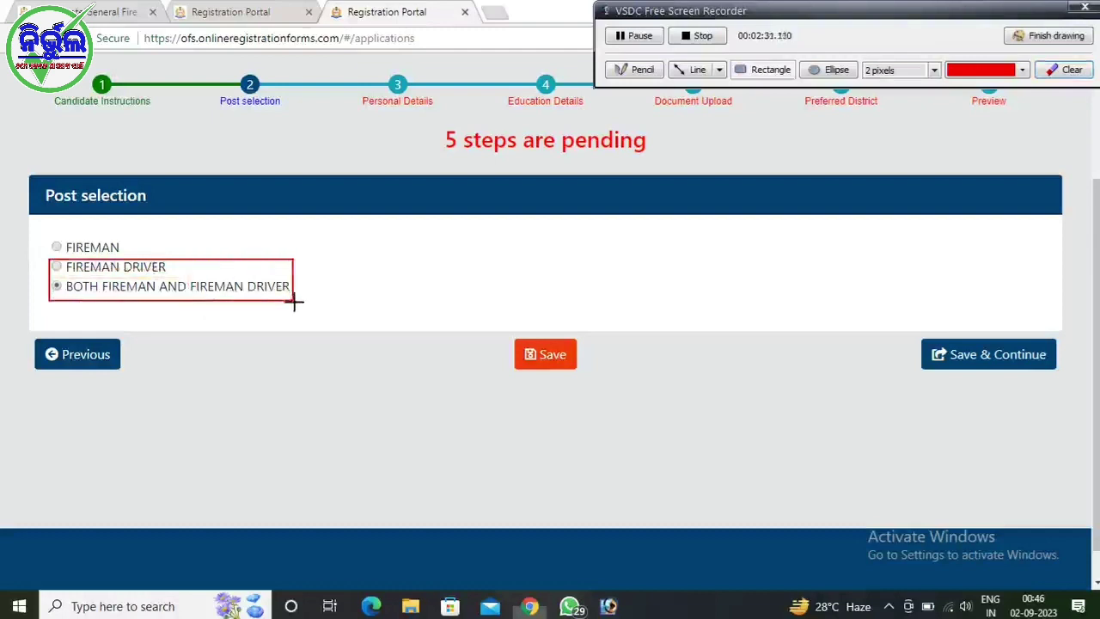
{"action": "left_click_drag", "start_coordinate": [55, 284], "coordinate": [295, 300]}
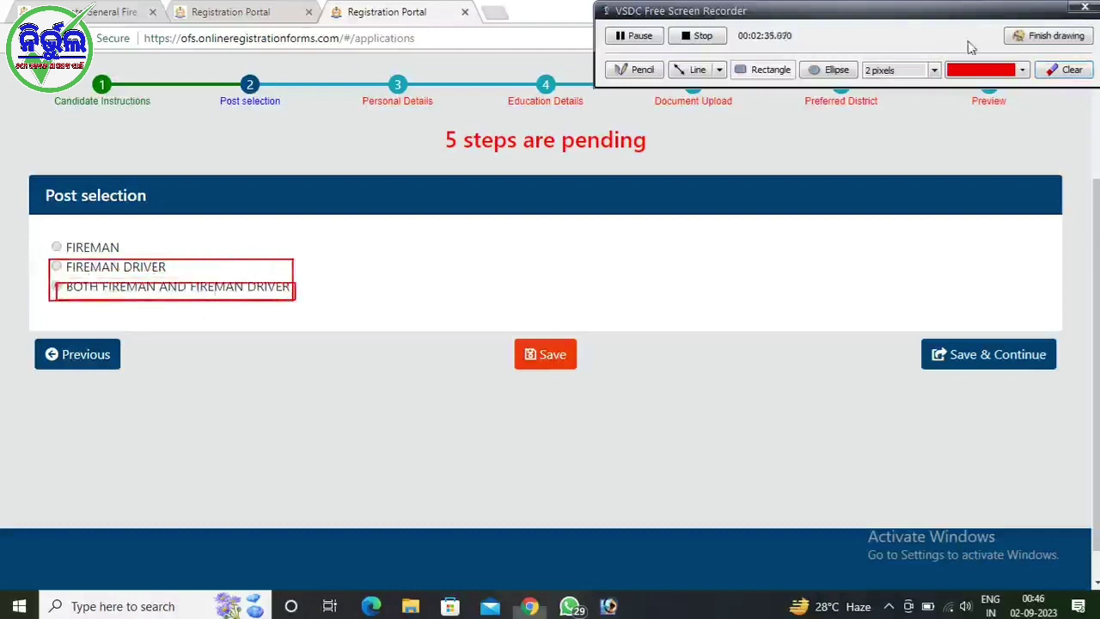
{"action": "left_click", "coordinate": [1074, 74]}
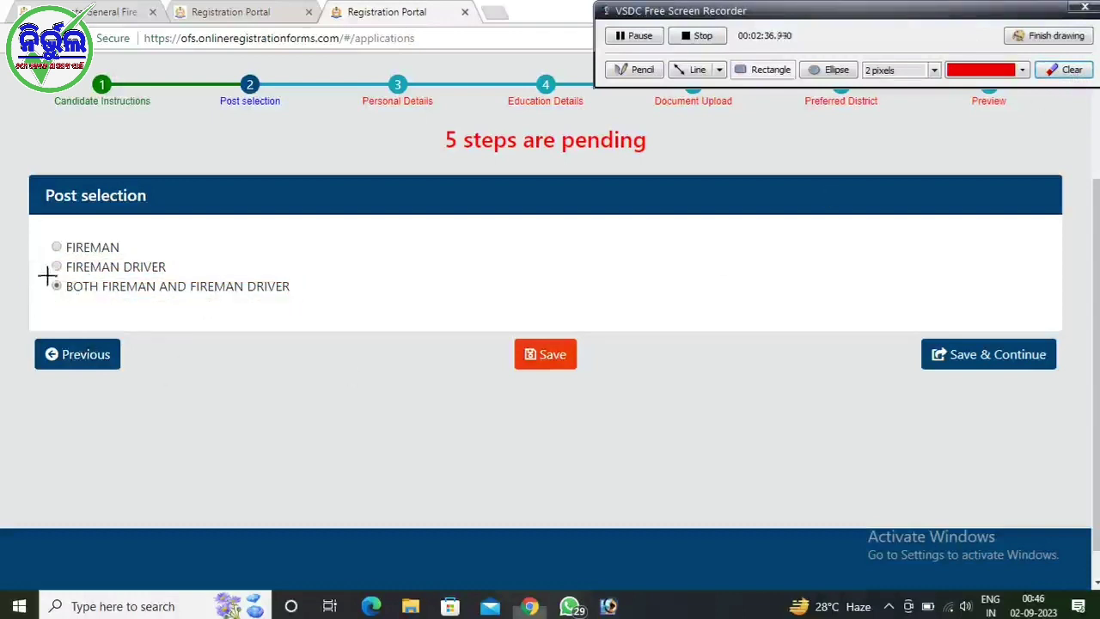
{"action": "mouse_move", "coordinate": [41, 264]}
{"action": "left_mouse_down"}
{"action": "mouse_move", "coordinate": [63, 284]}
{"action": "mouse_move", "coordinate": [320, 308]}
{"action": "left_mouse_up"}
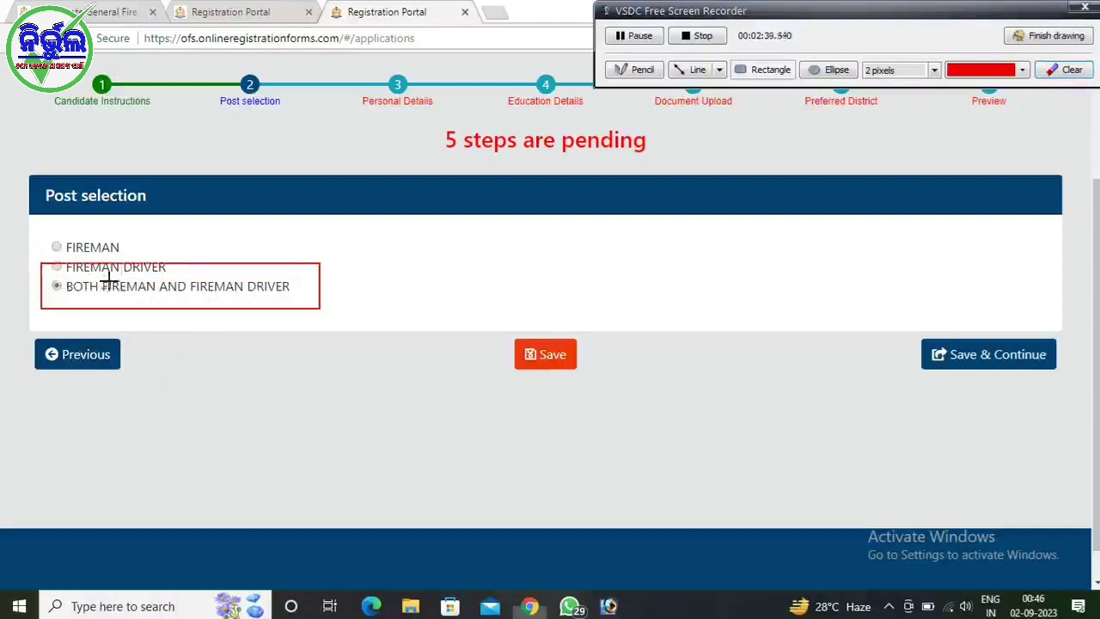
{"action": "left_click_drag", "start_coordinate": [102, 277], "coordinate": [163, 299]}
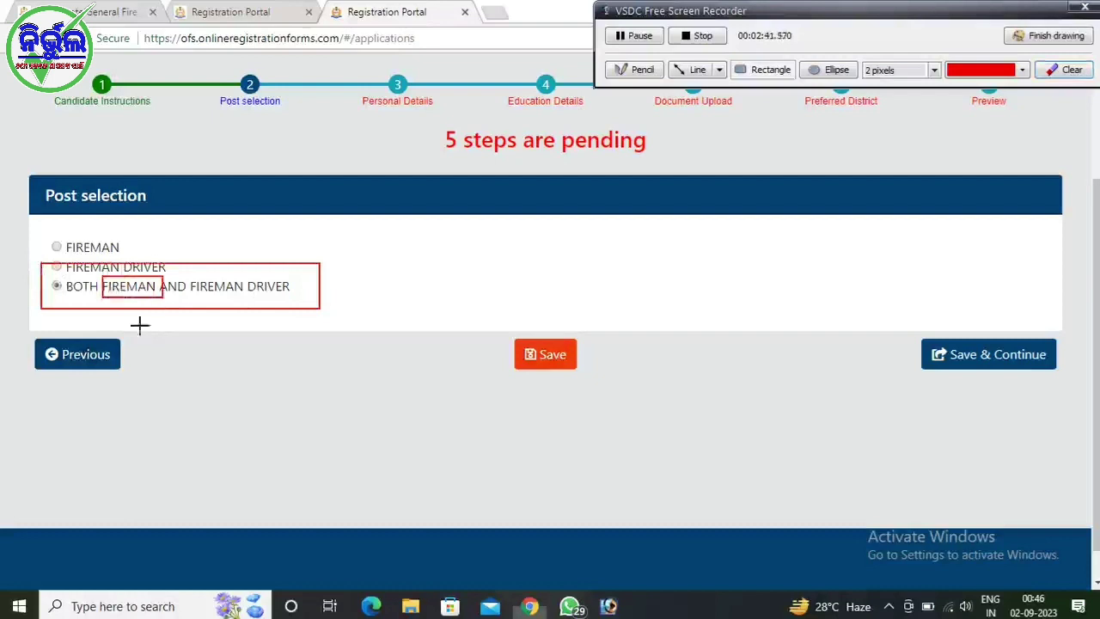
{"action": "left_click", "coordinate": [1083, 73]}
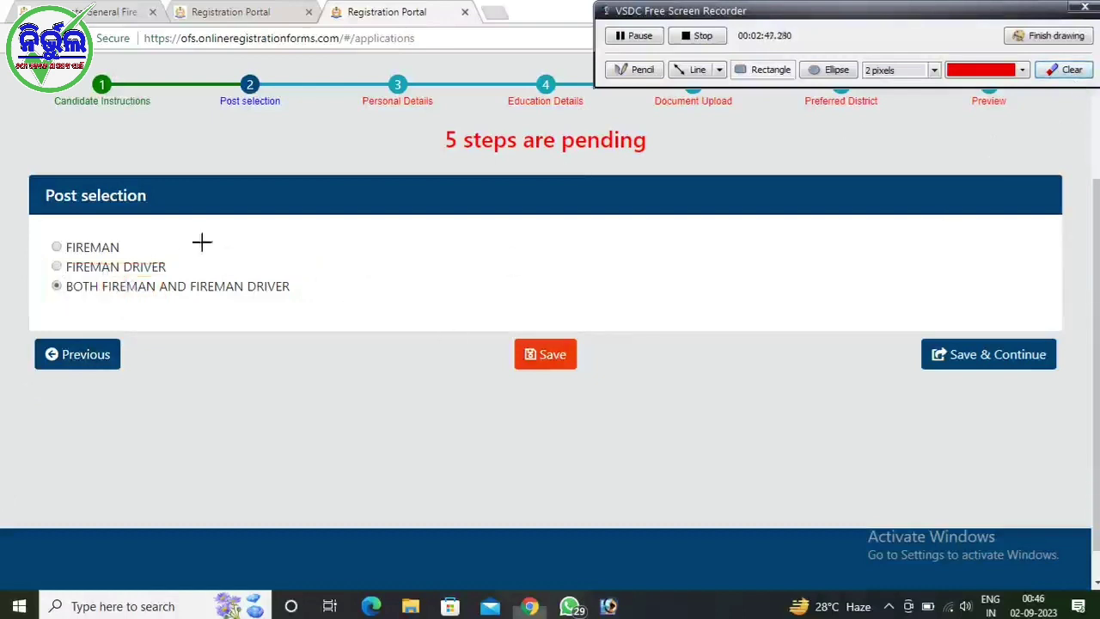
{"action": "left_click", "coordinate": [1052, 36]}
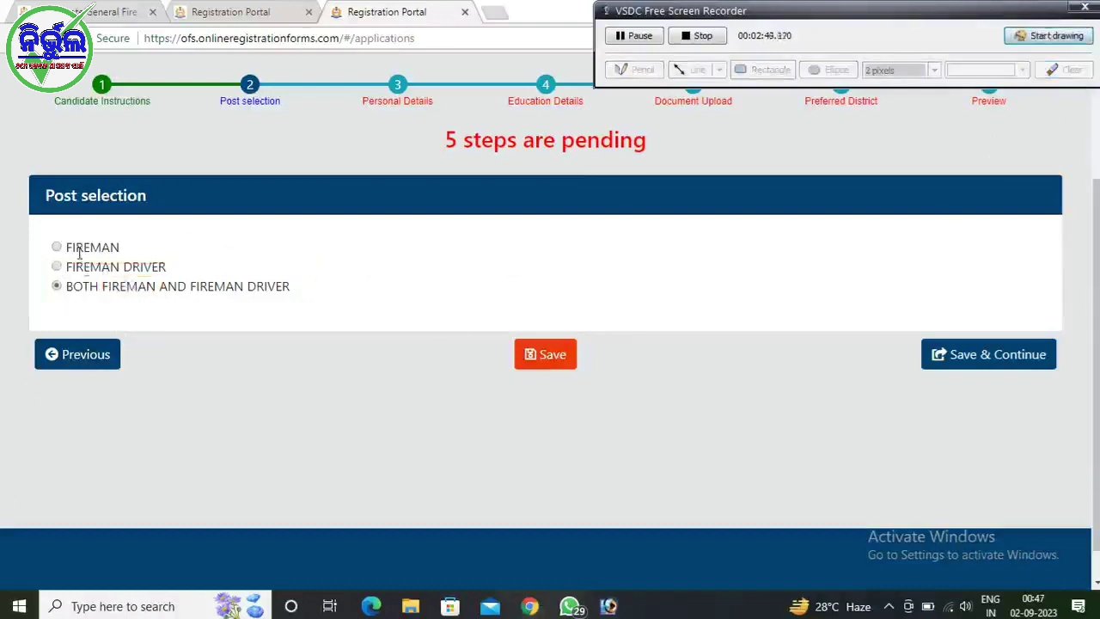
Select FIREMAN as the post, outline Save & Continue in red, and save and continue to the personal details
{"action": "left_click", "coordinate": [57, 267]}
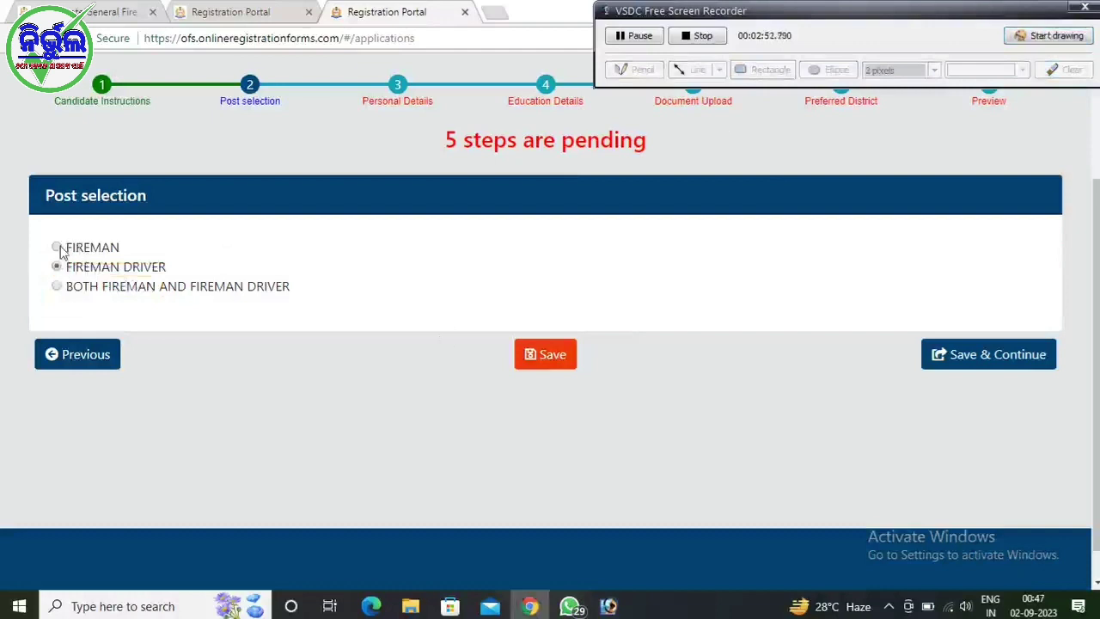
{"action": "left_click", "coordinate": [57, 247]}
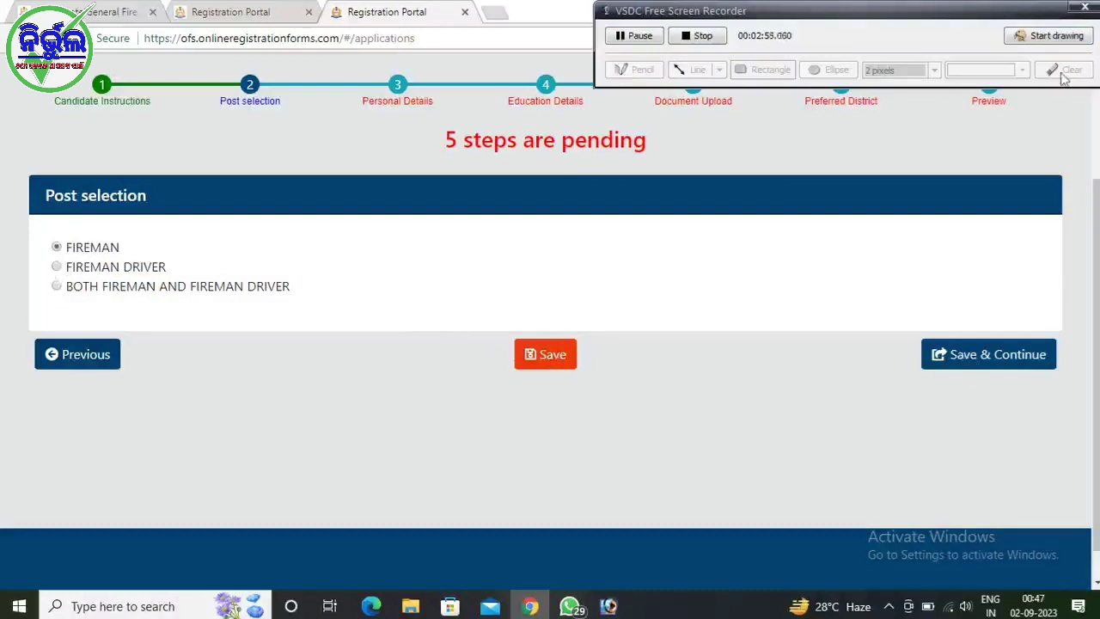
{"action": "left_click", "coordinate": [1057, 35]}
{"action": "left_click_drag", "start_coordinate": [918, 303], "coordinate": [1094, 397]}
{"action": "left_click", "coordinate": [1041, 38]}
{"action": "left_click", "coordinate": [973, 351]}
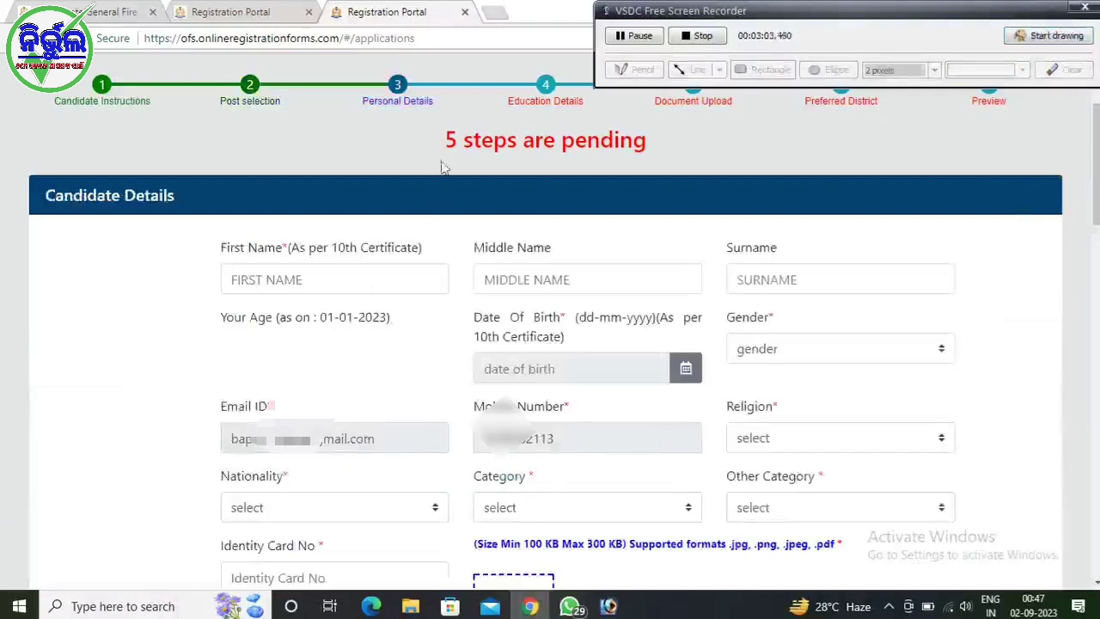
Outline the Personal Details stage marker with a red rectangle and end the drawing
{"action": "left_click", "coordinate": [1050, 37]}
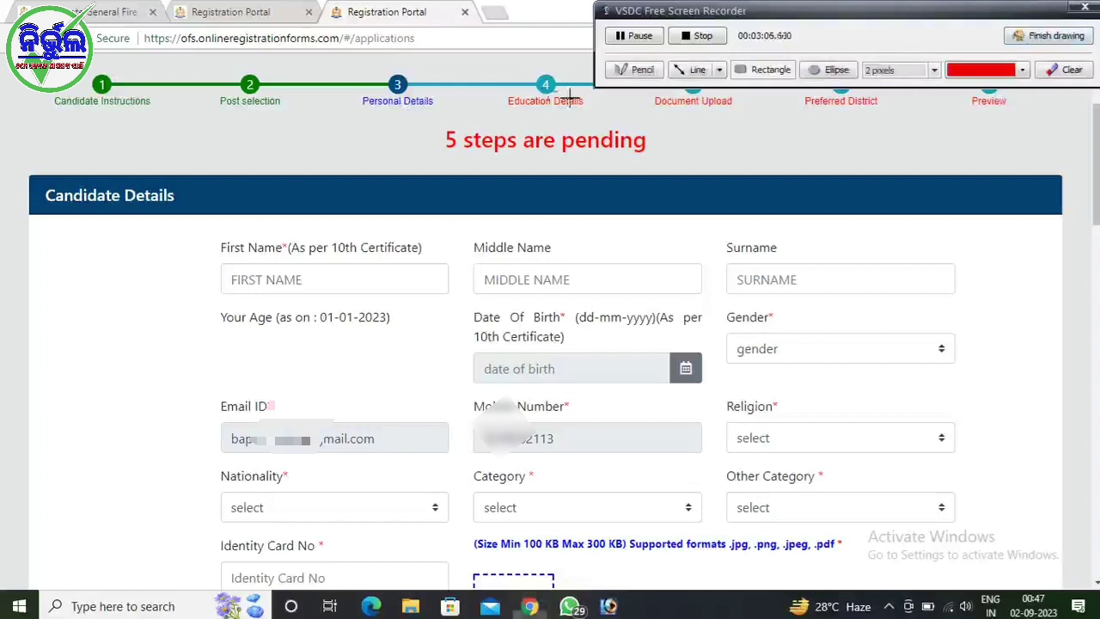
{"action": "mouse_move", "coordinate": [360, 76]}
{"action": "left_mouse_down"}
{"action": "mouse_move", "coordinate": [405, 122]}
{"action": "mouse_move", "coordinate": [456, 123]}
{"action": "left_mouse_up"}
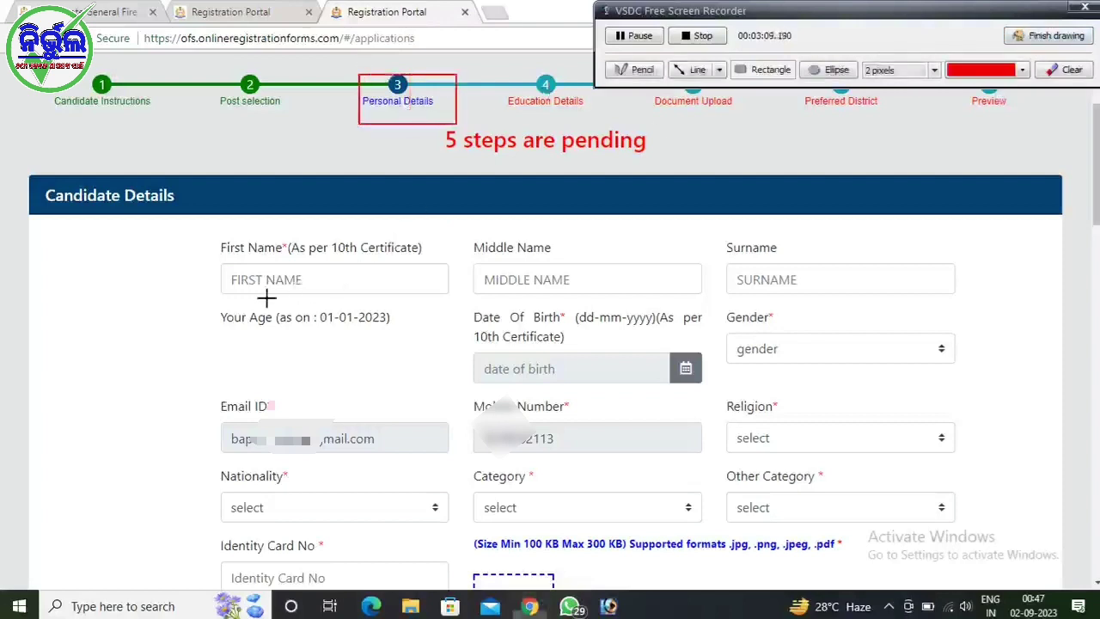
{"action": "left_click", "coordinate": [1062, 43]}
Outline the First Name, Middle Name, Surname, Date Of Birth and age fields under Candidate Details with red rectangles
{"action": "scroll", "coordinate": [550, 288], "scroll_direction": "down", "scroll_amount": 1}
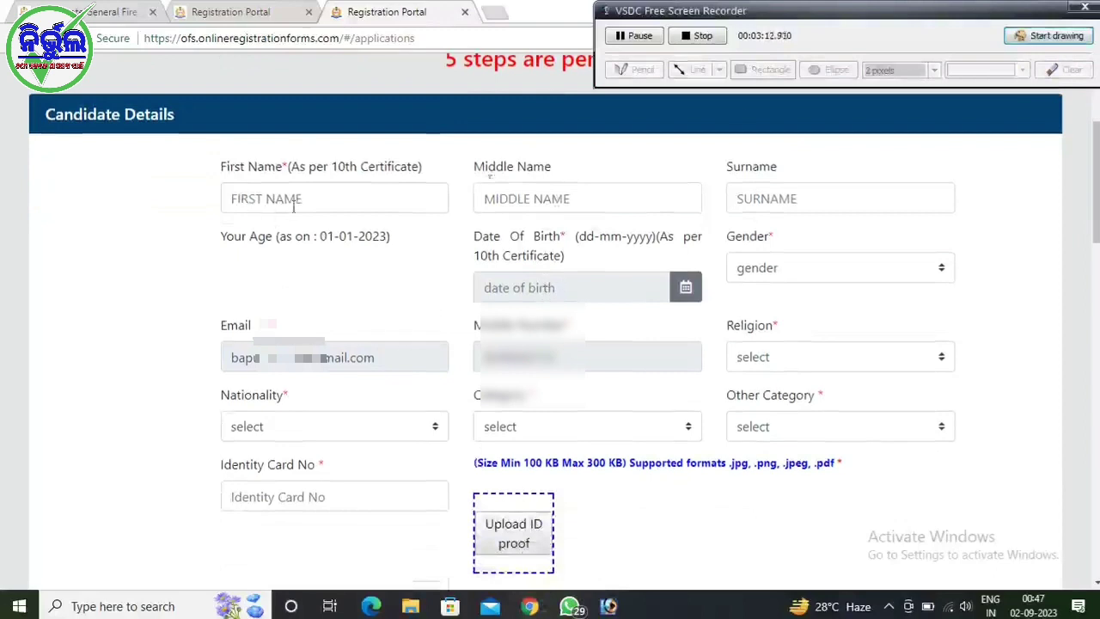
{"action": "left_click", "coordinate": [1050, 36]}
{"action": "left_click_drag", "start_coordinate": [210, 179], "coordinate": [448, 214]}
{"action": "mouse_move", "coordinate": [471, 175]}
{"action": "left_mouse_down"}
{"action": "mouse_move", "coordinate": [501, 216]}
{"action": "mouse_move", "coordinate": [705, 213]}
{"action": "left_mouse_up"}
{"action": "mouse_move", "coordinate": [725, 174]}
{"action": "left_mouse_down"}
{"action": "mouse_move", "coordinate": [733, 208]}
{"action": "mouse_move", "coordinate": [955, 211]}
{"action": "left_mouse_up"}
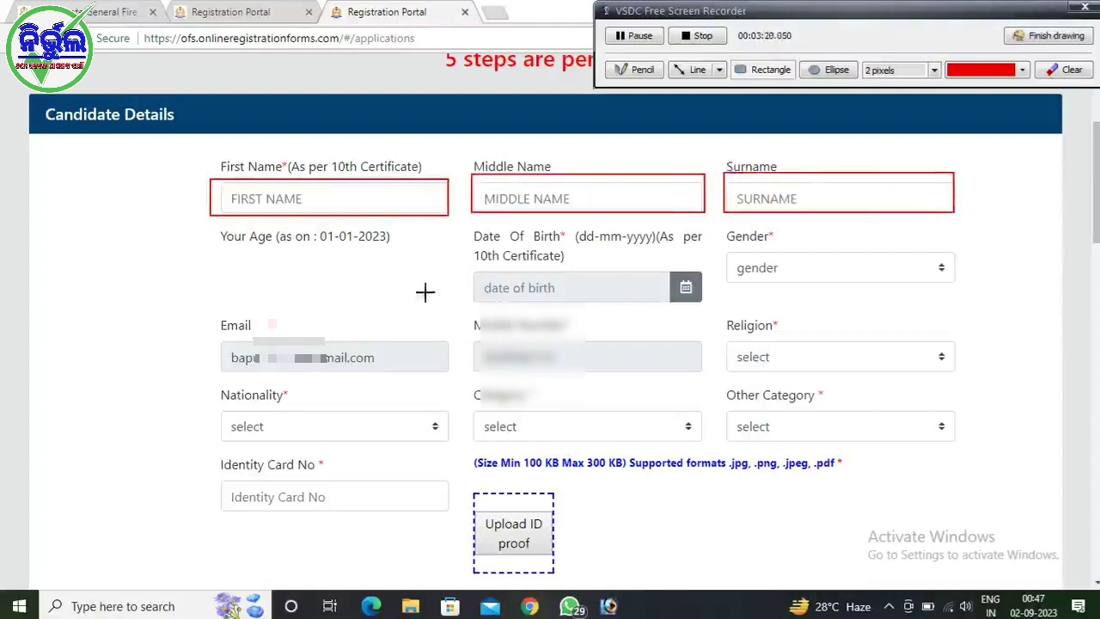
{"action": "left_click_drag", "start_coordinate": [467, 262], "coordinate": [709, 308]}
{"action": "left_click_drag", "start_coordinate": [222, 228], "coordinate": [414, 246]}
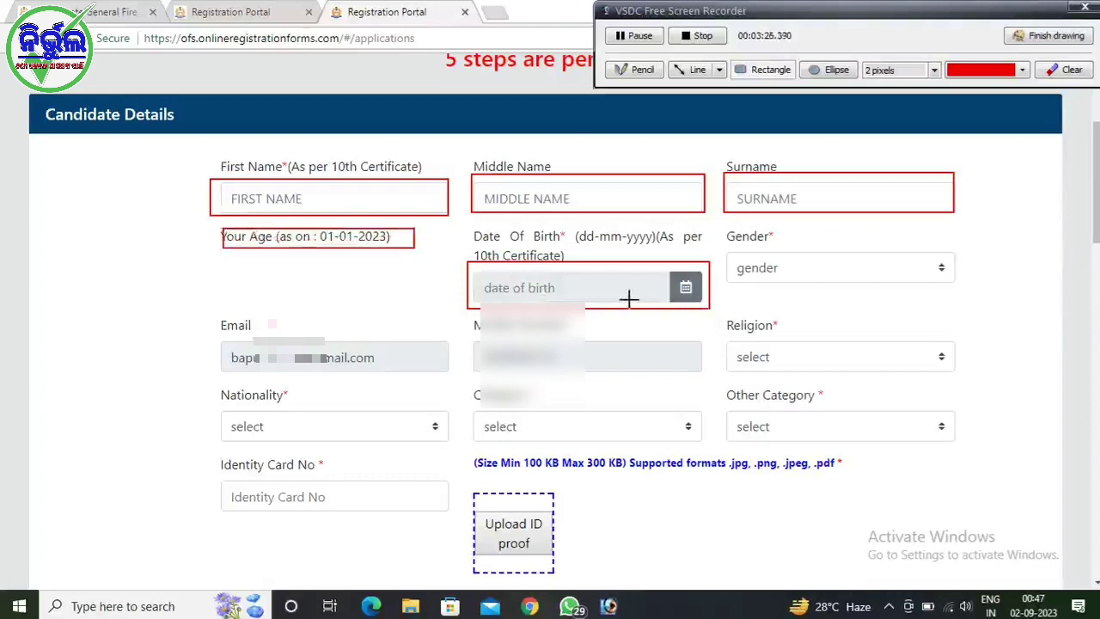
End the drawing and set the candidate's Gender to MALE
{"action": "left_click", "coordinate": [1049, 48]}
{"action": "left_click", "coordinate": [780, 273]}
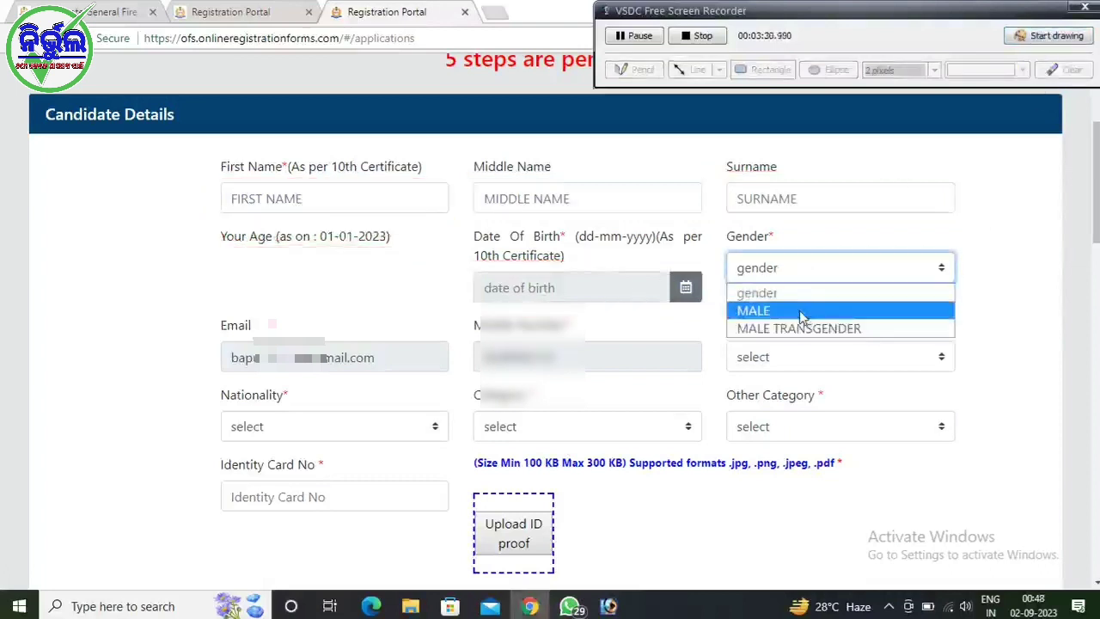
{"action": "left_click", "coordinate": [802, 312]}
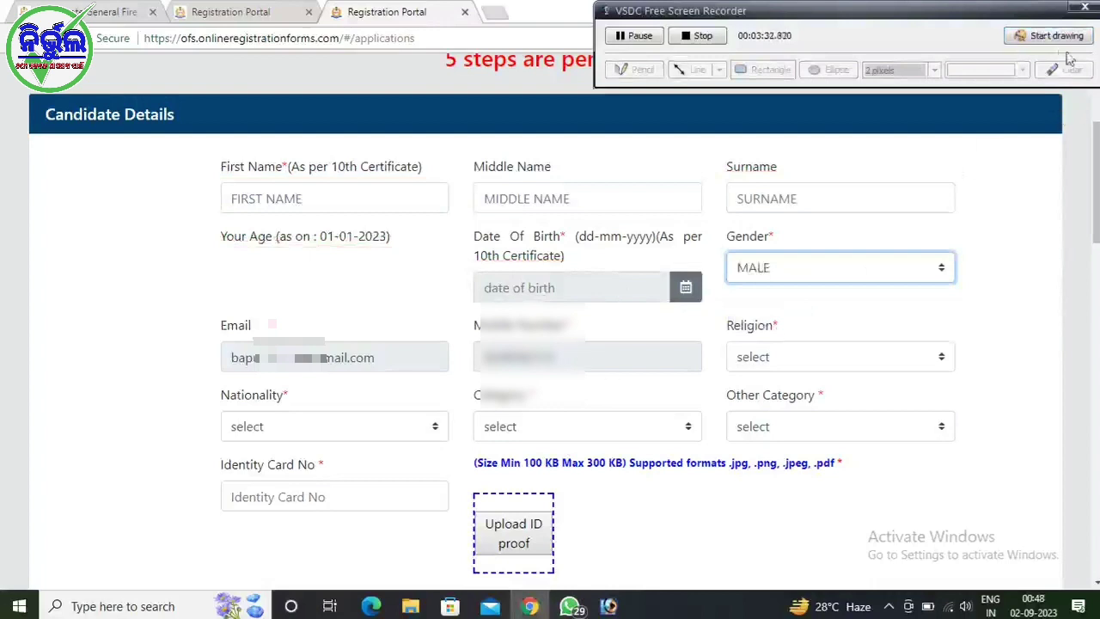
Set the candidate's Religion to HINDU and Nationality to INDIAN
{"action": "scroll", "coordinate": [995, 129], "scroll_direction": "down", "scroll_amount": 2}
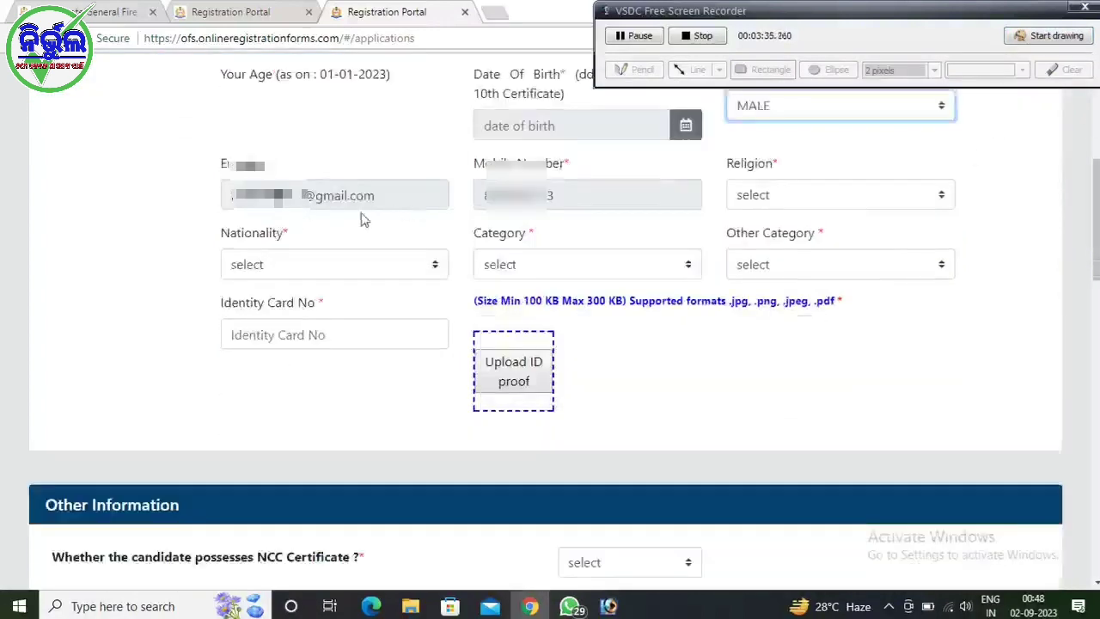
{"action": "left_click", "coordinate": [771, 197]}
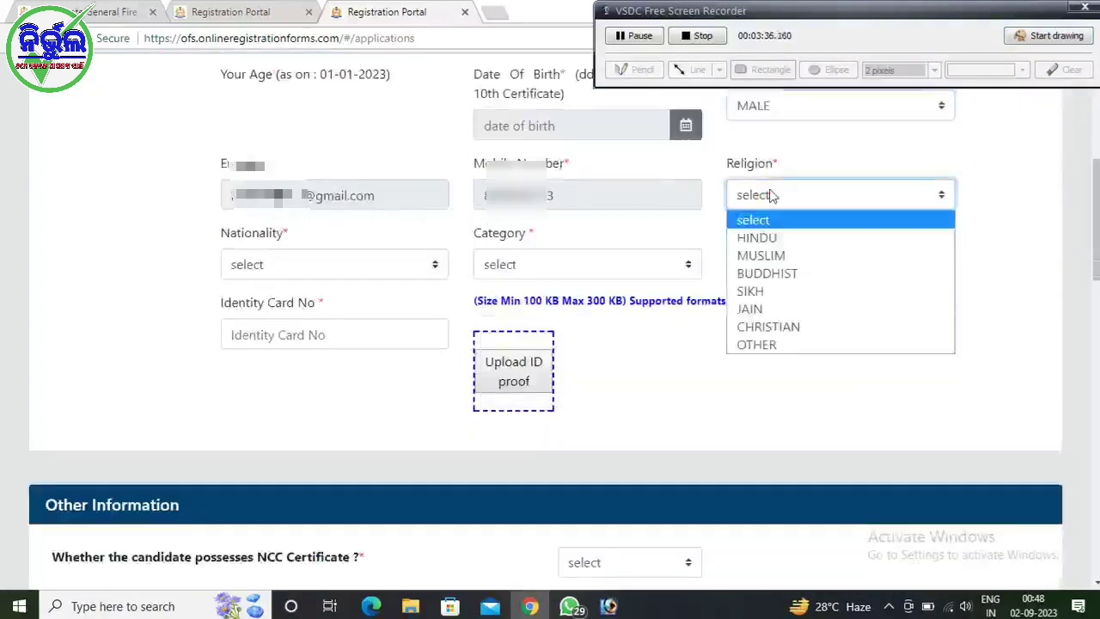
{"action": "left_click", "coordinate": [759, 247]}
{"action": "left_click", "coordinate": [243, 268]}
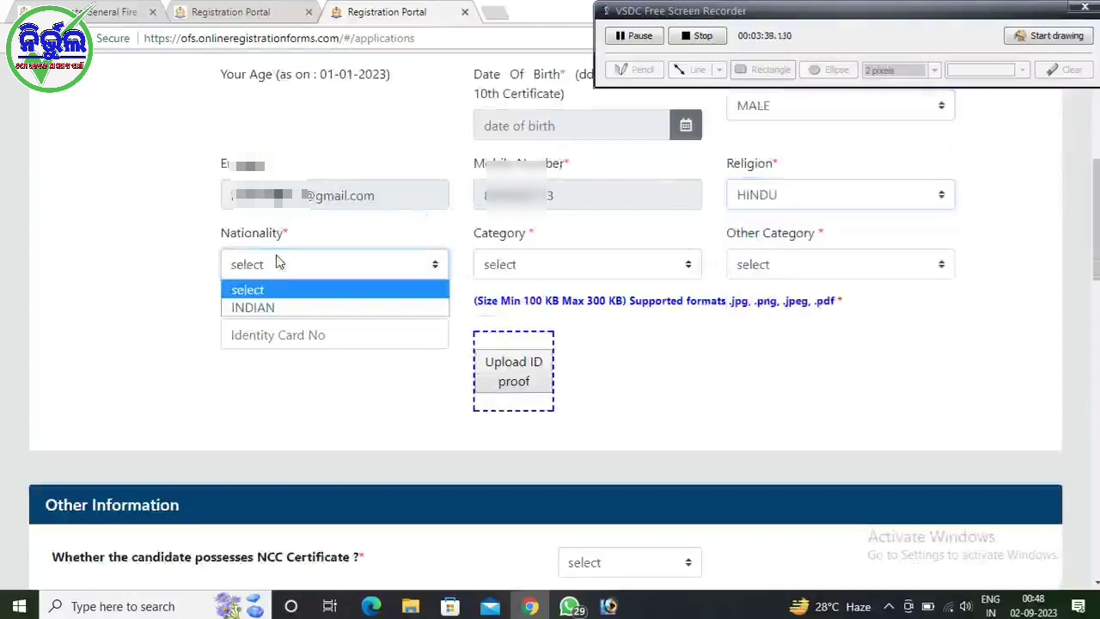
{"action": "left_click", "coordinate": [258, 308]}
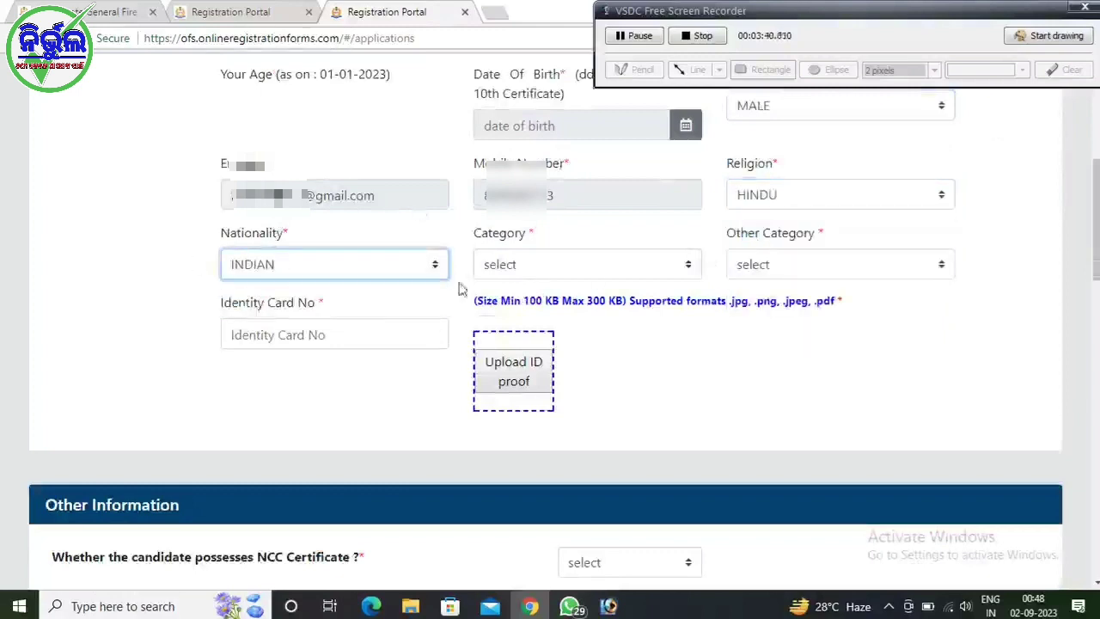
Show the Category choices, outline the Category field with a red rectangle and end the drawing
{"action": "left_click", "coordinate": [535, 268]}
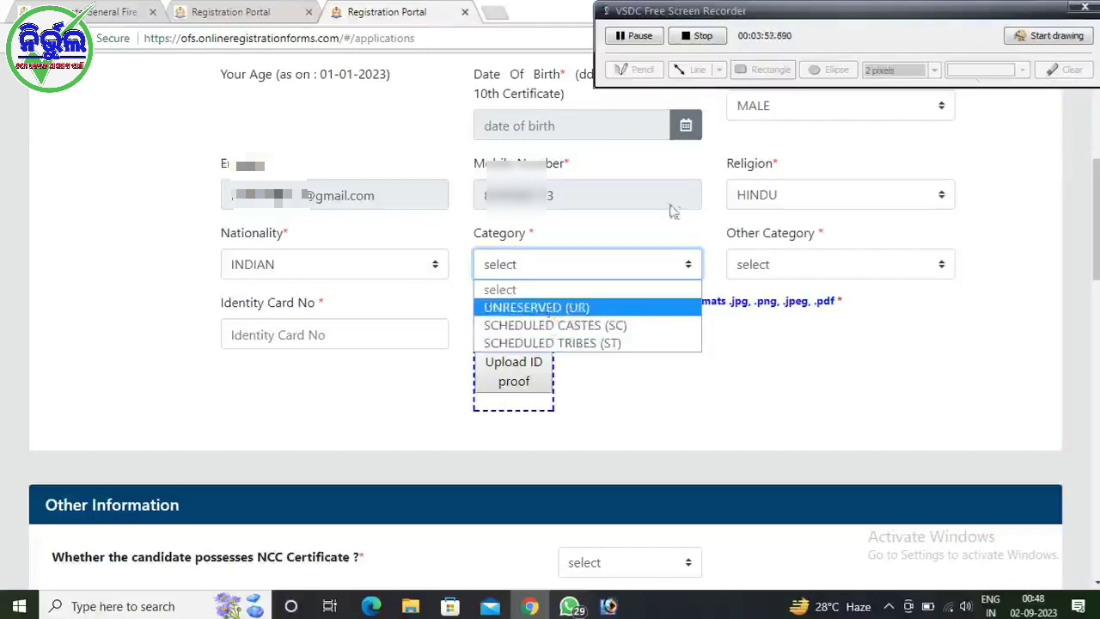
{"action": "left_click", "coordinate": [1044, 38]}
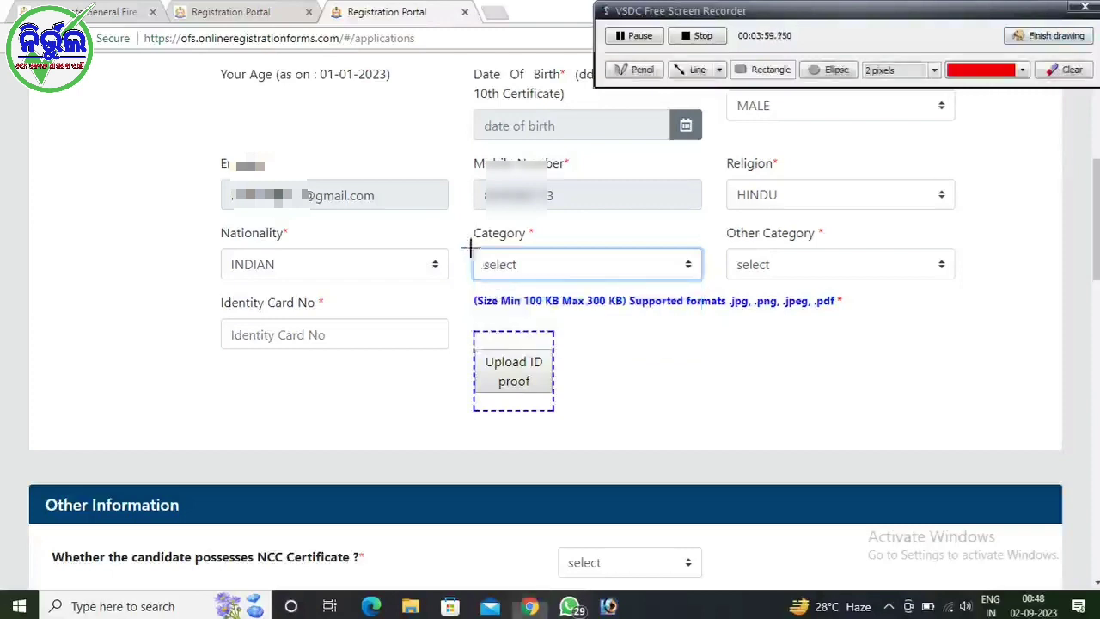
{"action": "mouse_move", "coordinate": [465, 220]}
{"action": "left_mouse_down"}
{"action": "mouse_move", "coordinate": [644, 283]}
{"action": "mouse_move", "coordinate": [711, 289]}
{"action": "left_mouse_up"}
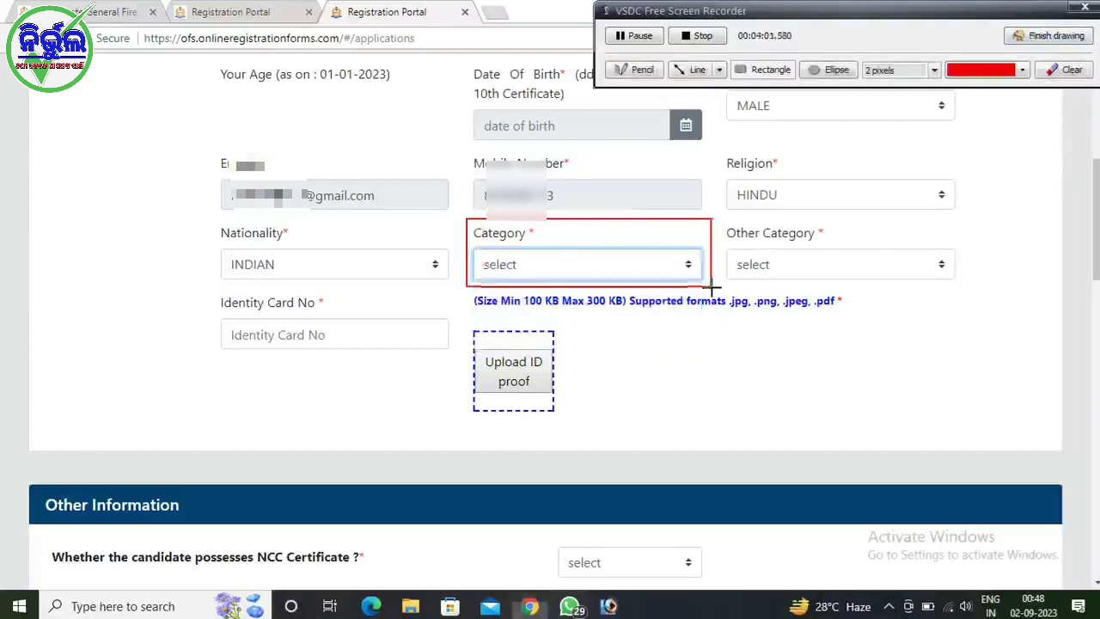
{"action": "left_click", "coordinate": [1042, 34]}
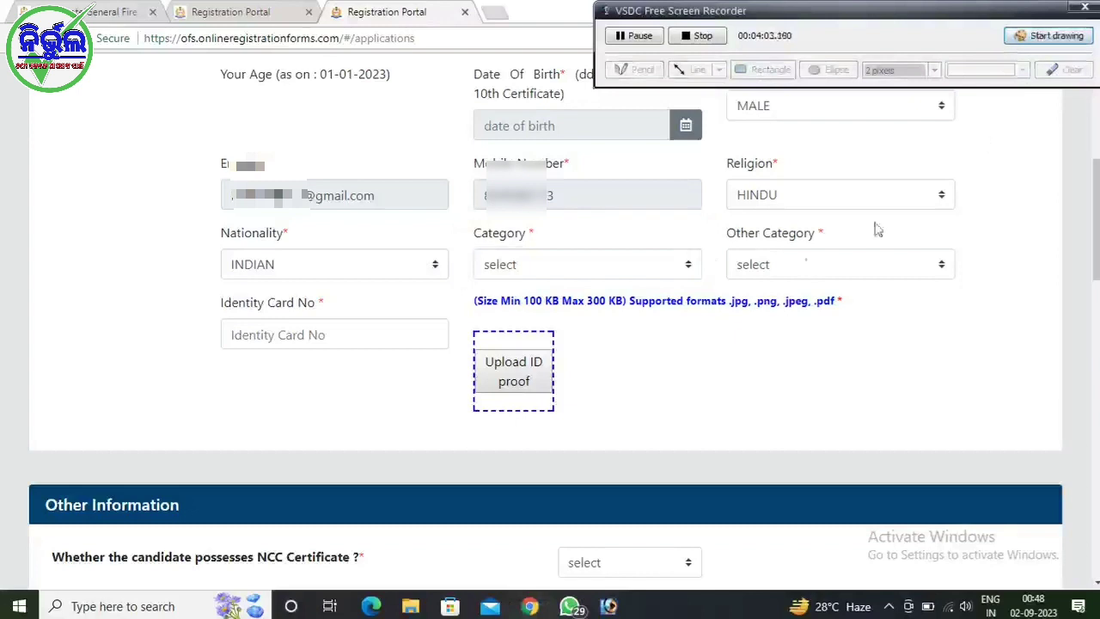
Examine the available choices for Category and Other Category without selecting any of them
{"action": "left_click", "coordinate": [685, 266]}
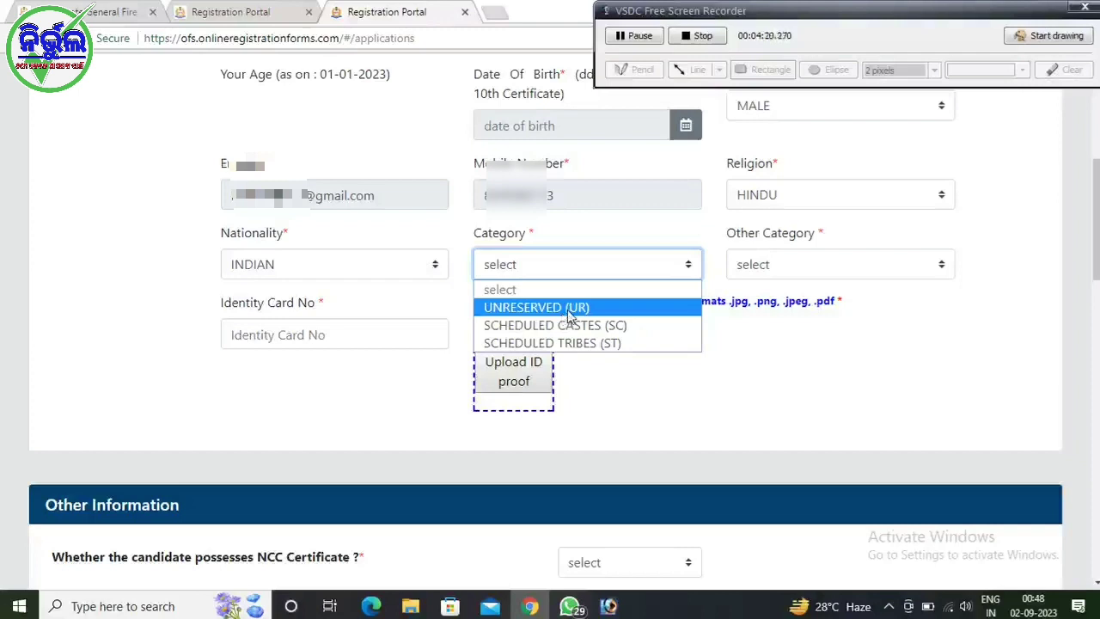
{"action": "left_click", "coordinate": [815, 274]}
{"action": "left_click", "coordinate": [814, 269]}
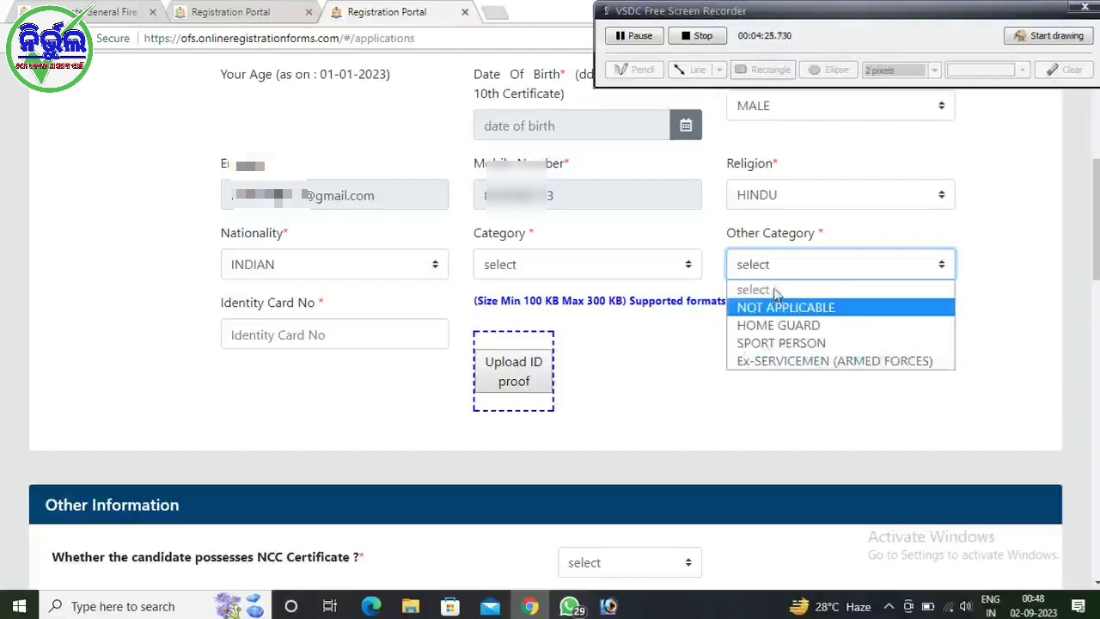
{"action": "left_click", "coordinate": [703, 343]}
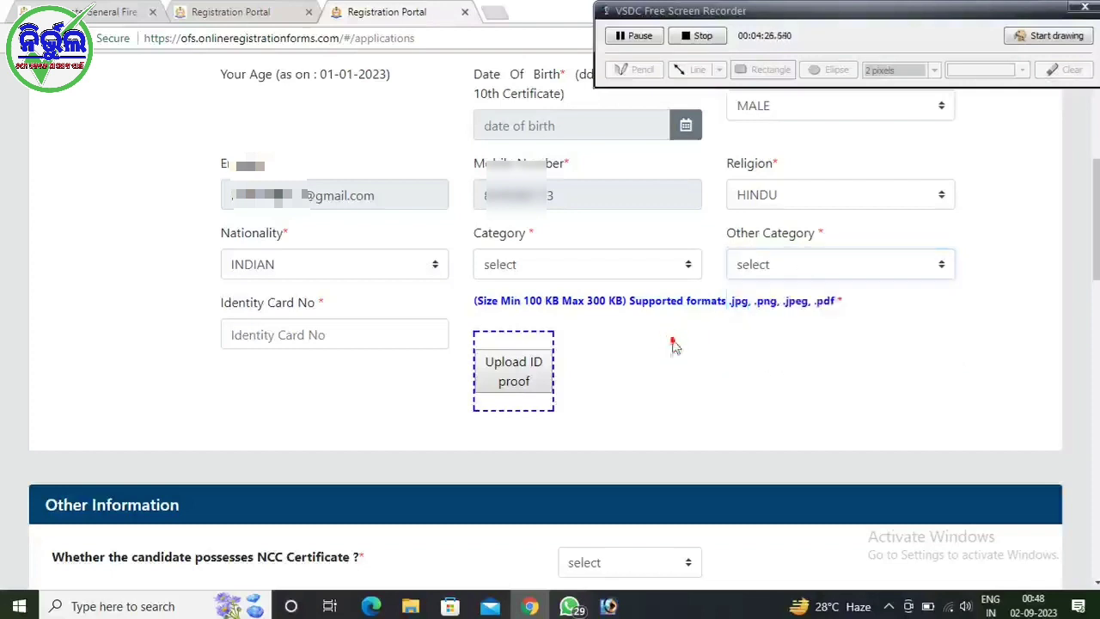
Outline the Upload ID proof box and the Identity Card No field with red rectangles
{"action": "left_click", "coordinate": [1042, 41]}
{"action": "mouse_move", "coordinate": [466, 320]}
{"action": "left_mouse_down"}
{"action": "mouse_move", "coordinate": [479, 437]}
{"action": "mouse_move", "coordinate": [590, 422]}
{"action": "left_mouse_up"}
{"action": "mouse_move", "coordinate": [212, 313]}
{"action": "left_mouse_down"}
{"action": "mouse_move", "coordinate": [342, 350]}
{"action": "mouse_move", "coordinate": [438, 348]}
{"action": "mouse_move", "coordinate": [452, 362]}
{"action": "left_mouse_up"}
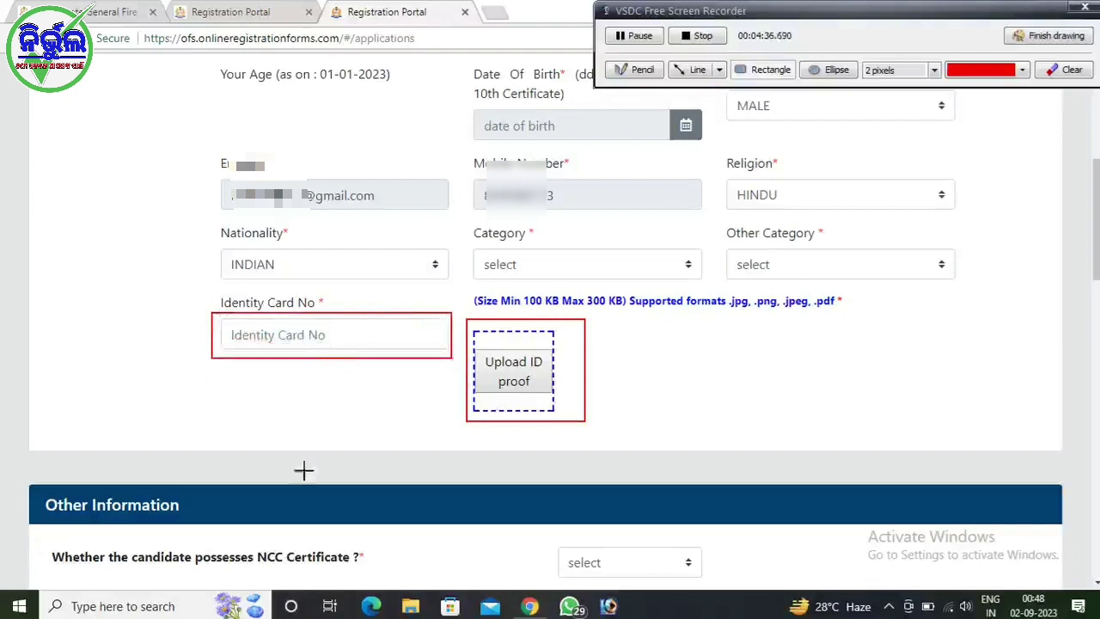
Under Other Information, answer NO to possessing an NCC Certificate and NO to being married
{"action": "scroll", "coordinate": [879, 278], "scroll_direction": "down", "scroll_amount": 3}
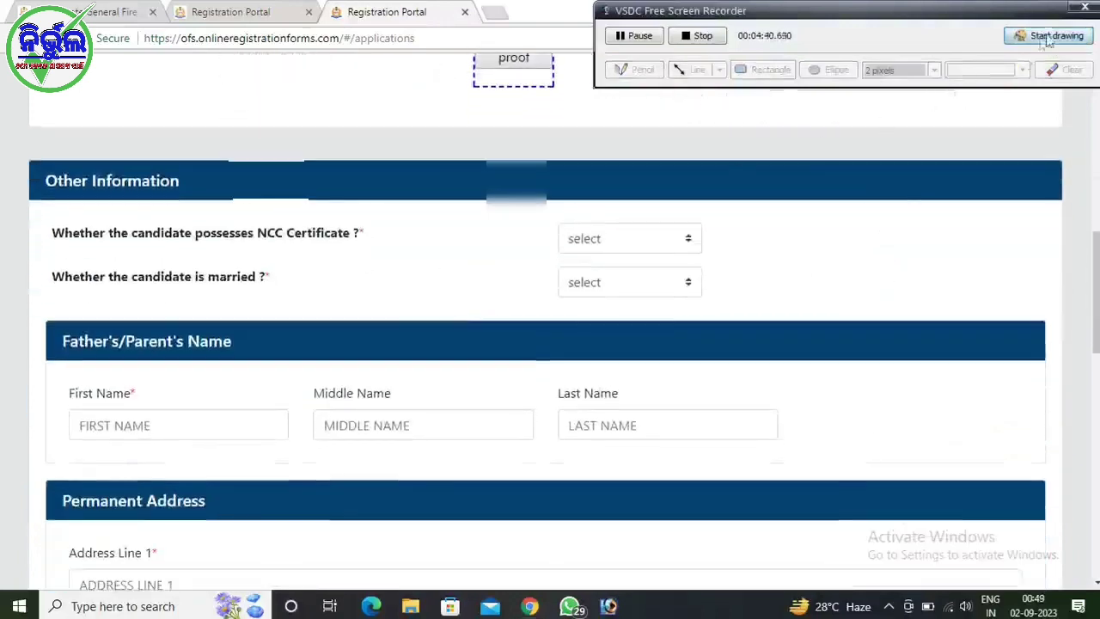
{"action": "left_click", "coordinate": [630, 241]}
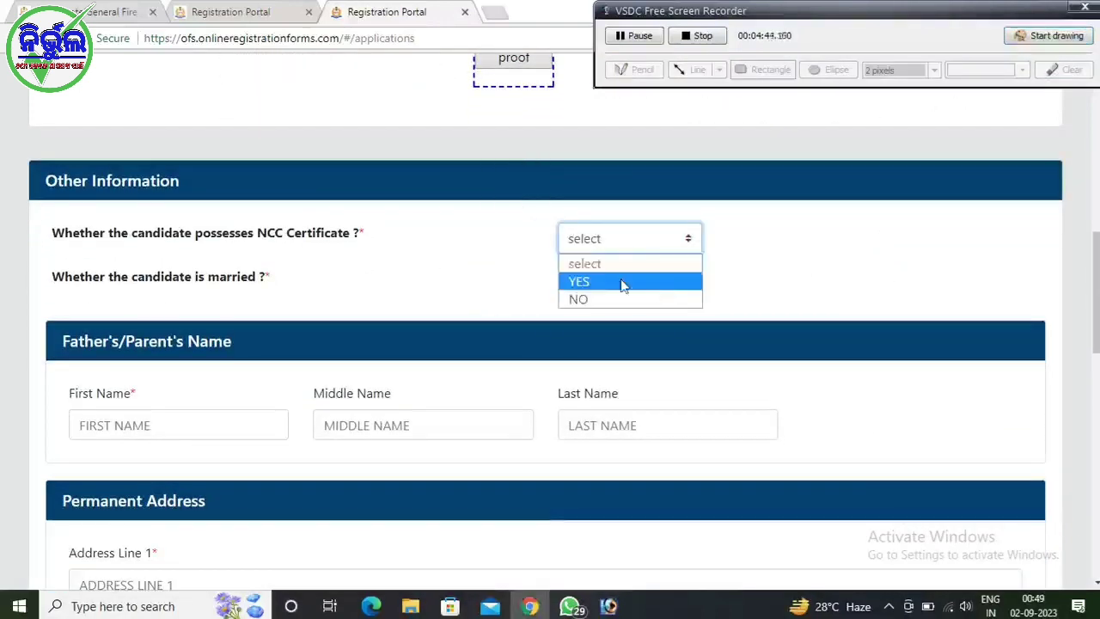
{"action": "left_click", "coordinate": [609, 301]}
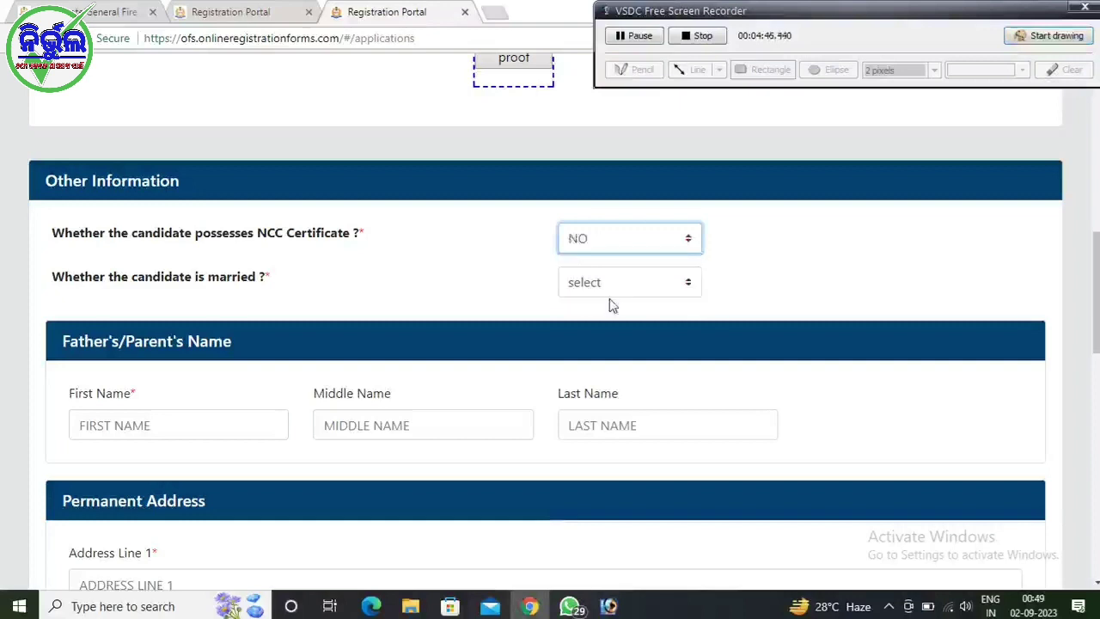
{"action": "left_click", "coordinate": [593, 281]}
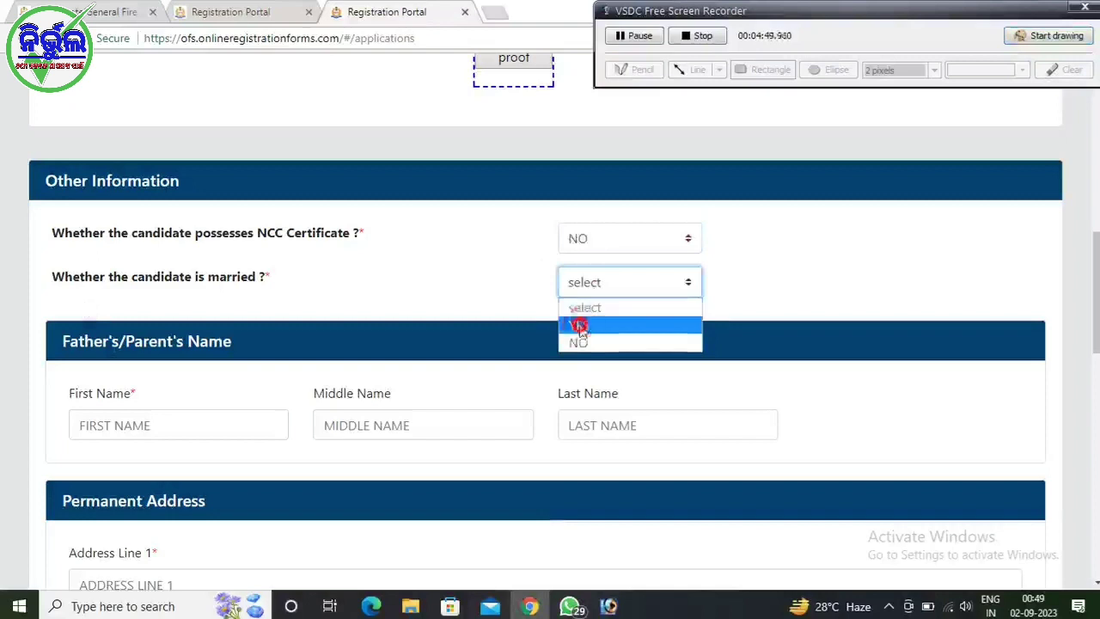
{"action": "left_click", "coordinate": [580, 327]}
{"action": "left_click", "coordinate": [587, 277]}
{"action": "left_click", "coordinate": [581, 343]}
Outline the First Name, Middle Name and Last Name fields under Father's/Parent's Name in red and end the drawing
{"action": "scroll", "coordinate": [568, 288], "scroll_direction": "down", "scroll_amount": 3}
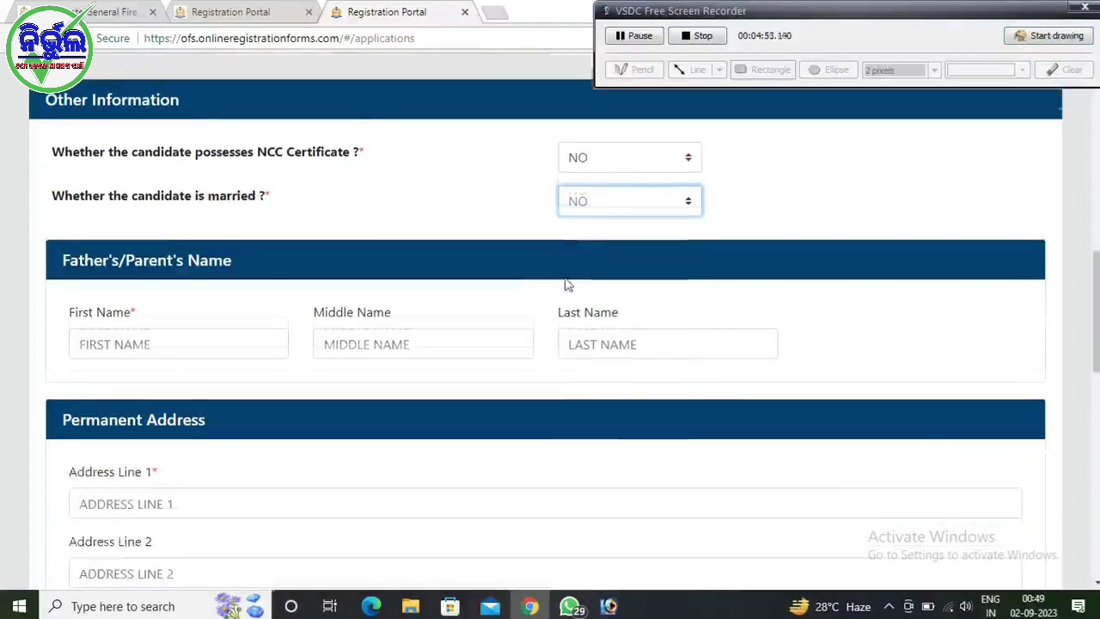
{"action": "scroll", "coordinate": [566, 278], "scroll_direction": "down", "scroll_amount": 2}
{"action": "scroll", "coordinate": [565, 273], "scroll_direction": "up", "scroll_amount": 1}
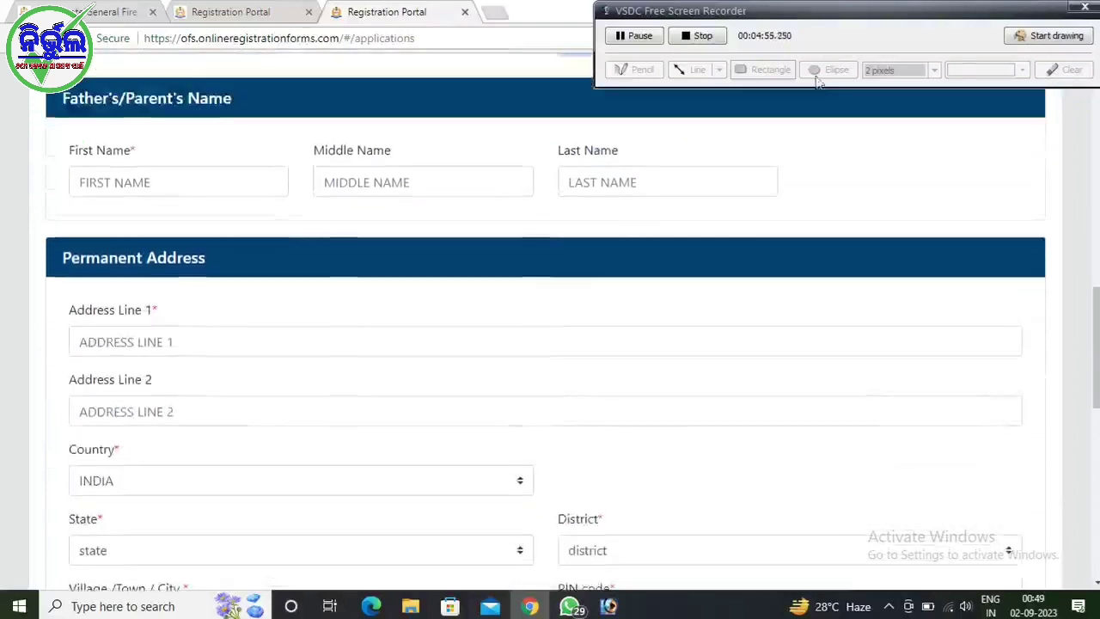
{"action": "left_click", "coordinate": [1056, 35]}
{"action": "mouse_move", "coordinate": [67, 156]}
{"action": "left_mouse_down"}
{"action": "mouse_move", "coordinate": [157, 201]}
{"action": "mouse_move", "coordinate": [501, 186]}
{"action": "left_mouse_up"}
{"action": "mouse_move", "coordinate": [568, 159]}
{"action": "left_mouse_down"}
{"action": "mouse_move", "coordinate": [626, 194]}
{"action": "mouse_move", "coordinate": [770, 194]}
{"action": "left_mouse_up"}
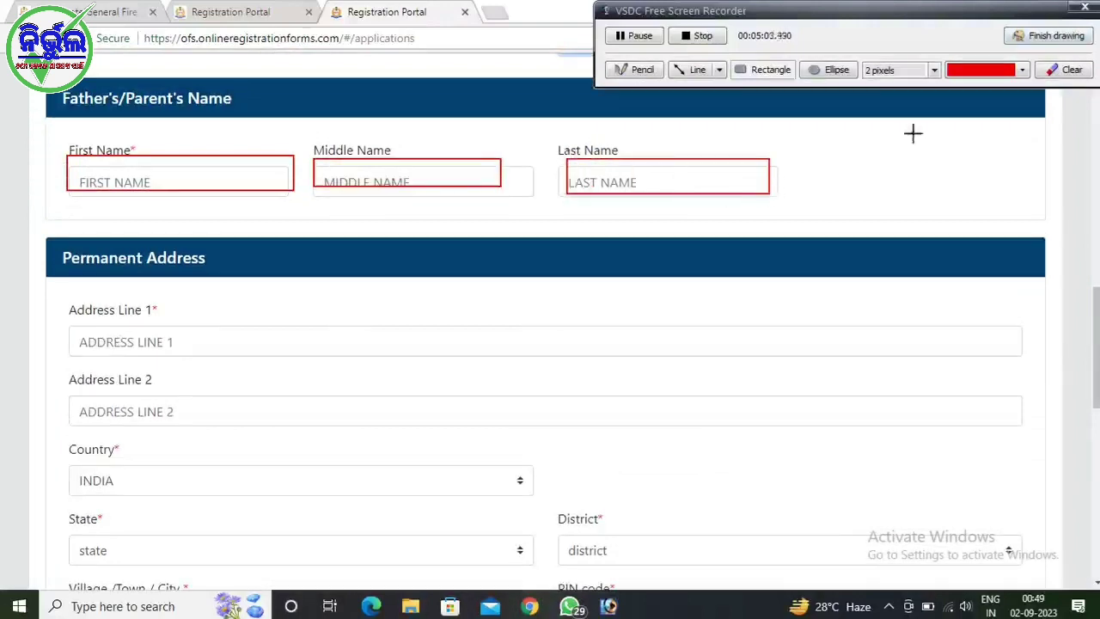
{"action": "left_click", "coordinate": [1073, 37]}
Outline Address Line 1, Address Line 2 and Country under Permanent Address with red rectangles and end the drawing
{"action": "scroll", "coordinate": [623, 244], "scroll_direction": "down", "scroll_amount": 2}
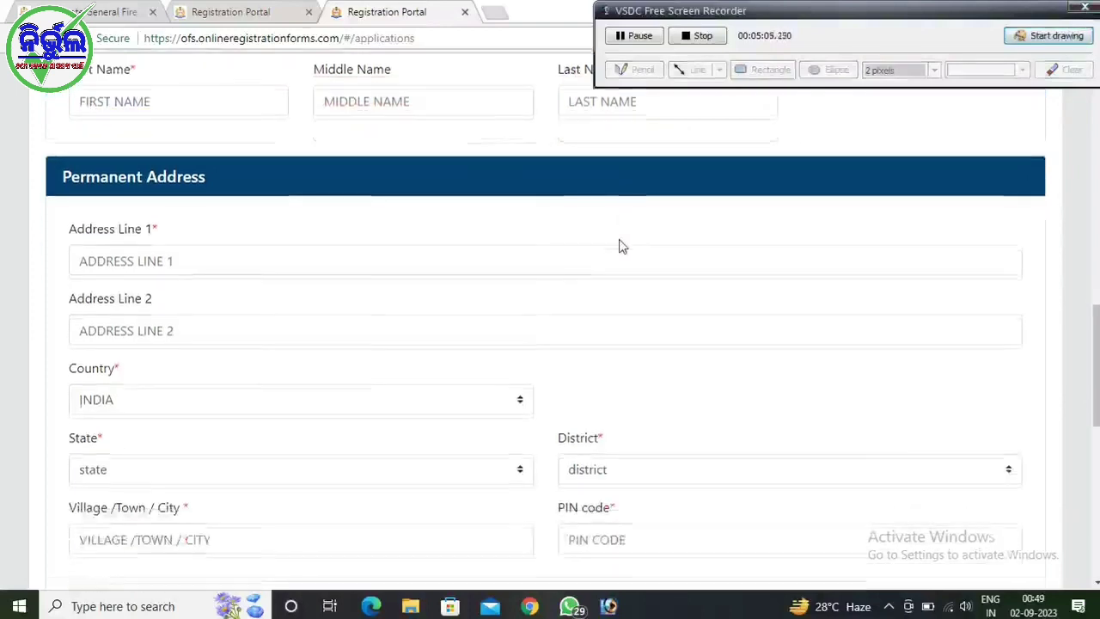
{"action": "left_click", "coordinate": [1048, 36]}
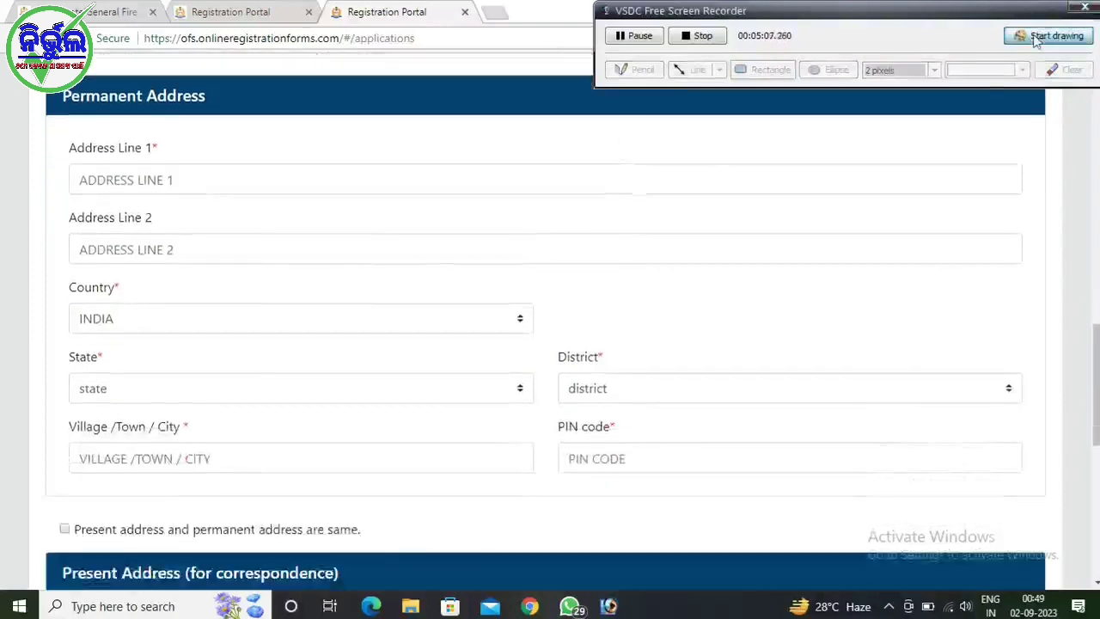
{"action": "mouse_move", "coordinate": [74, 164]}
{"action": "left_mouse_down"}
{"action": "mouse_move", "coordinate": [96, 202]}
{"action": "mouse_move", "coordinate": [337, 176]}
{"action": "left_mouse_up"}
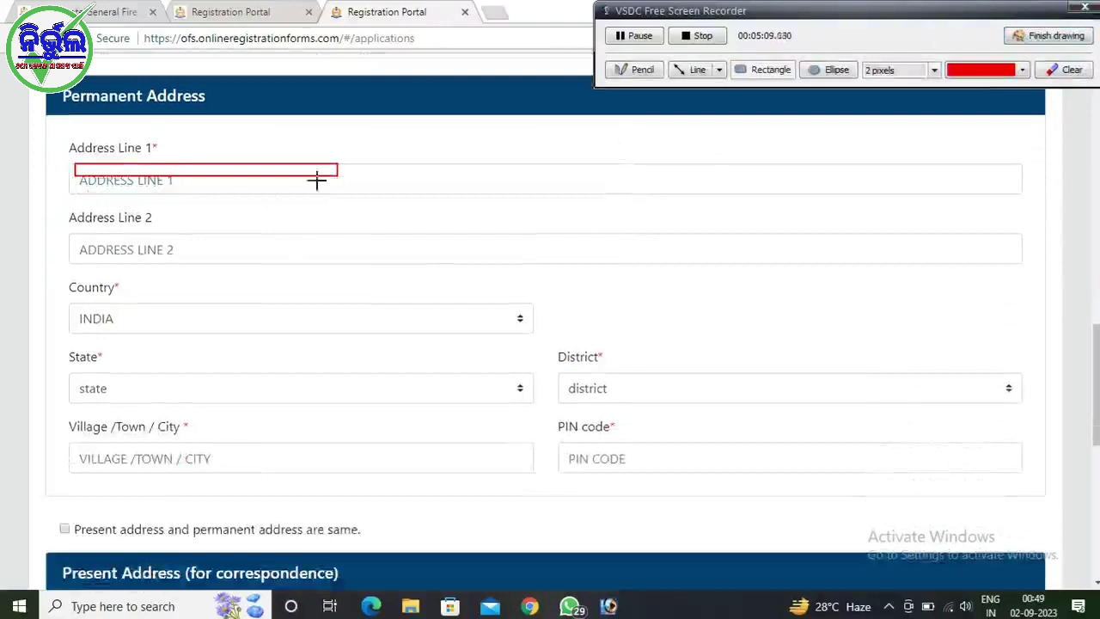
{"action": "left_click_drag", "start_coordinate": [89, 235], "coordinate": [358, 254]}
{"action": "mouse_move", "coordinate": [86, 305]}
{"action": "left_mouse_down"}
{"action": "mouse_move", "coordinate": [117, 326]}
{"action": "mouse_move", "coordinate": [346, 325]}
{"action": "left_mouse_up"}
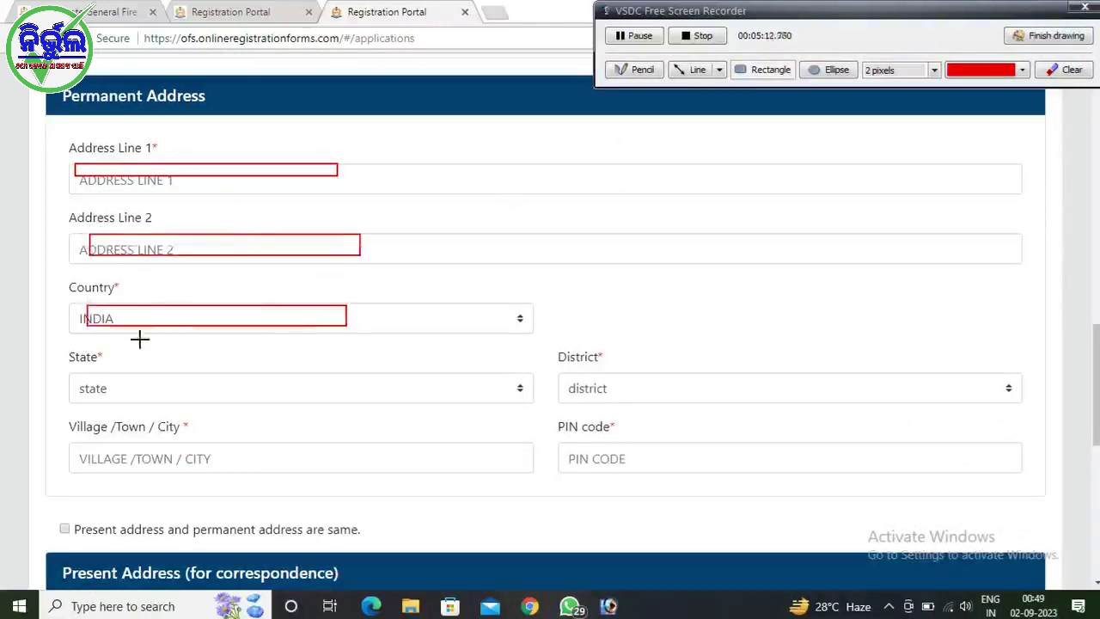
{"action": "left_click", "coordinate": [1035, 39]}
Set the permanent address State to ODISHA and District to CUTTACK
{"action": "left_click", "coordinate": [241, 396]}
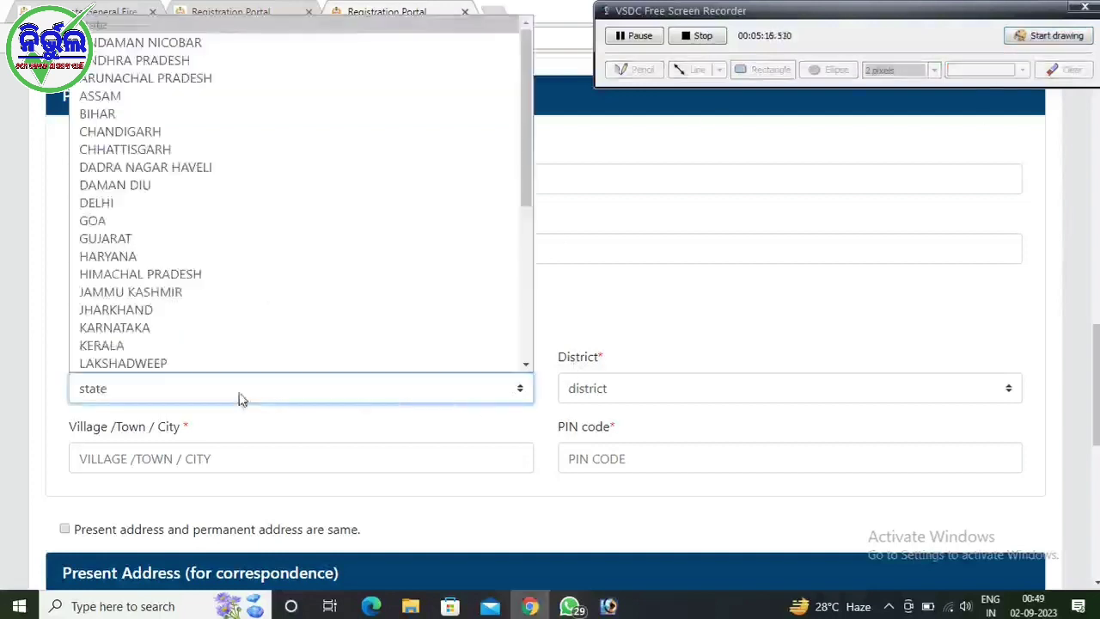
{"action": "key", "text": "o"}
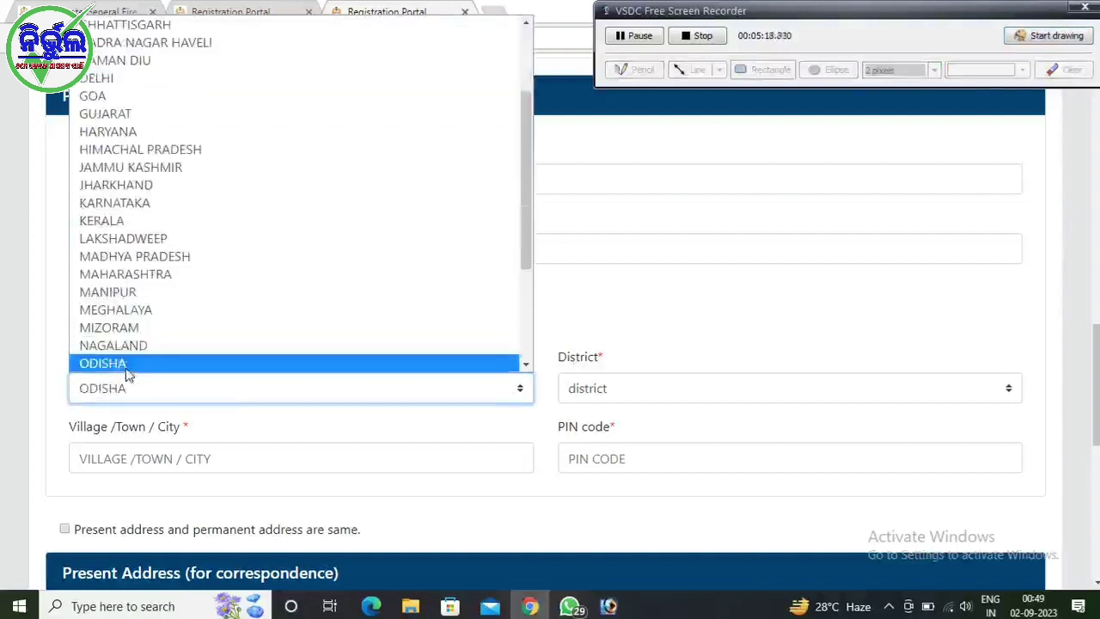
{"action": "left_click", "coordinate": [126, 368]}
{"action": "left_click", "coordinate": [614, 394]}
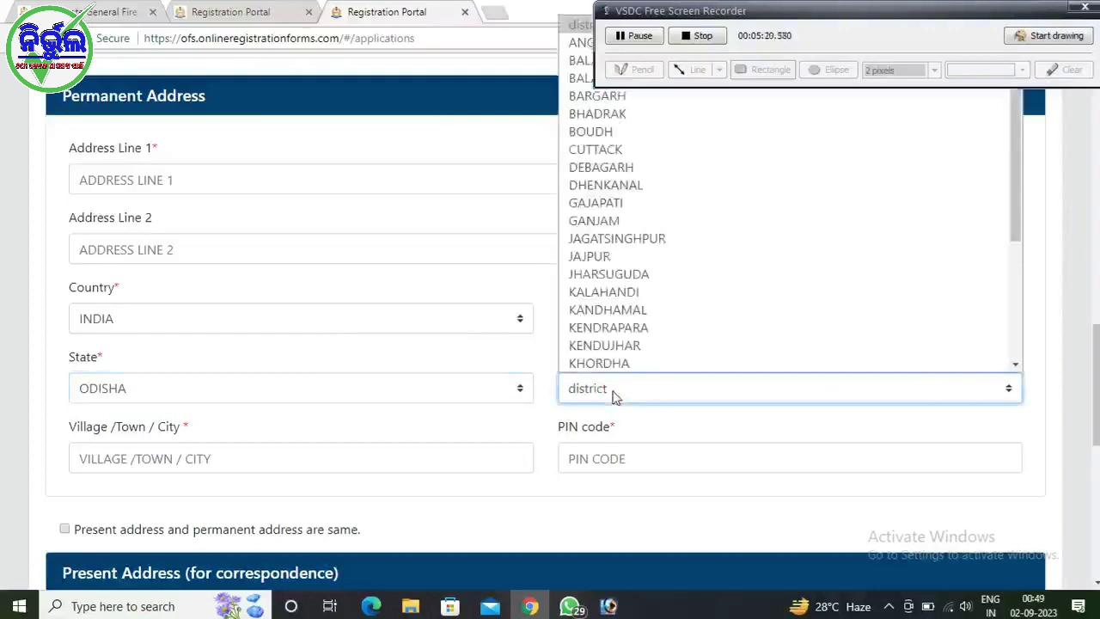
{"action": "key", "text": "c"}
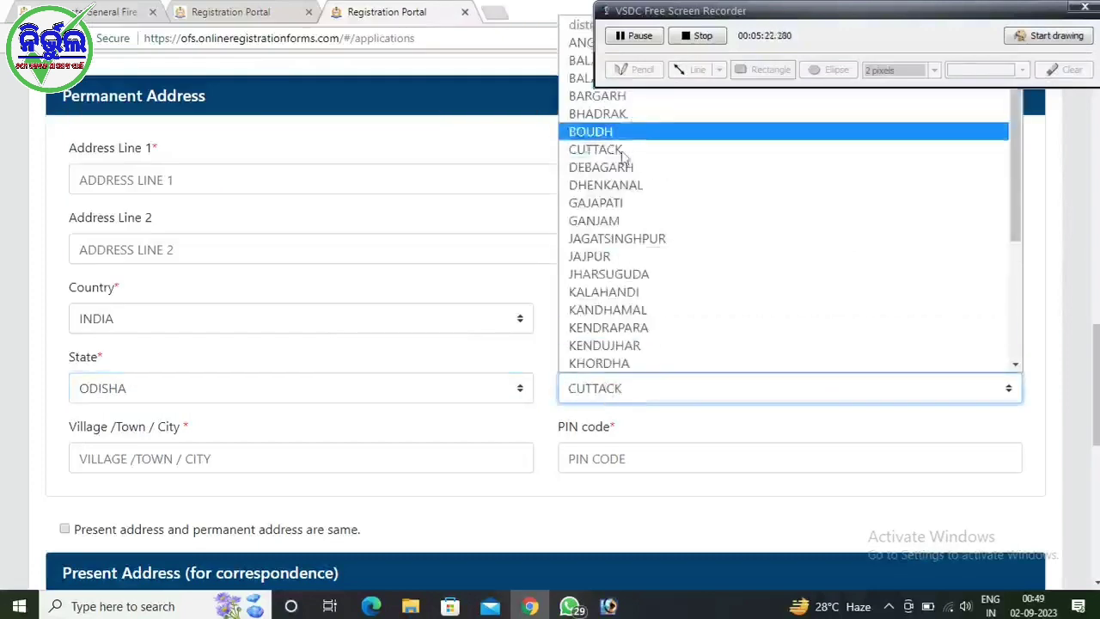
{"action": "left_click", "coordinate": [619, 153]}
Mark the present address as the same as the permanent address, and clear that option again
{"action": "scroll", "coordinate": [605, 326], "scroll_direction": "down", "scroll_amount": 1}
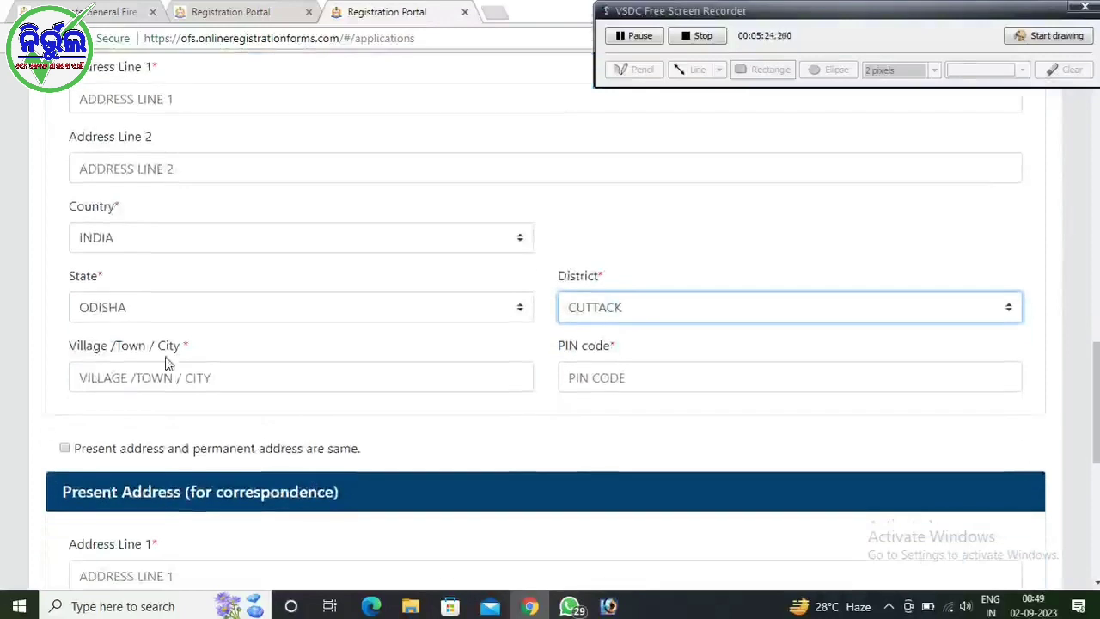
{"action": "scroll", "coordinate": [215, 283], "scroll_direction": "down", "scroll_amount": 1}
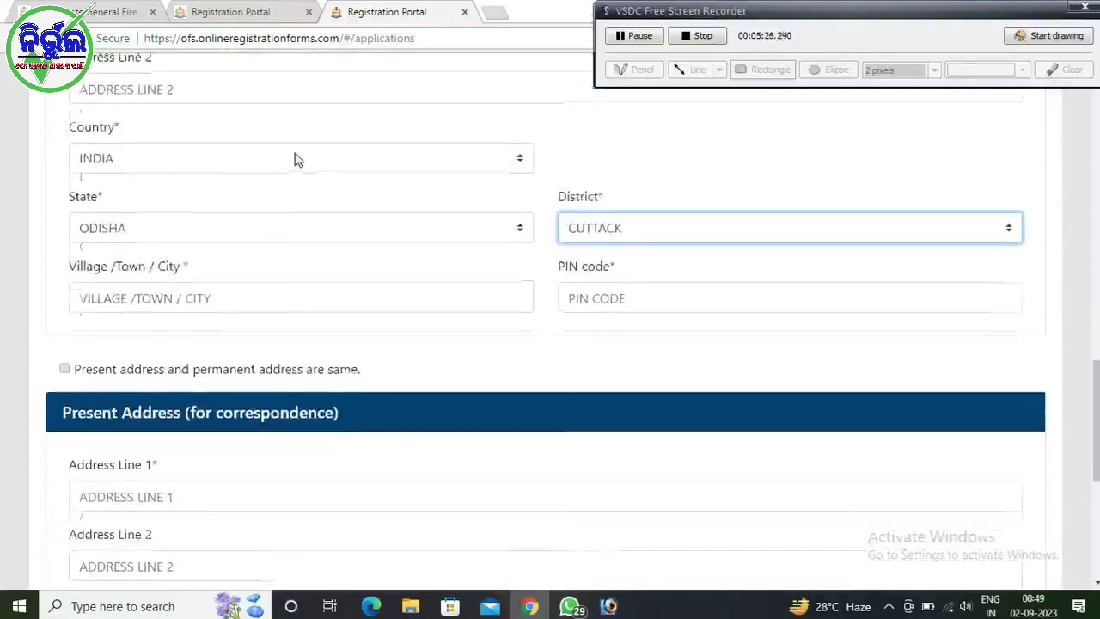
{"action": "scroll", "coordinate": [258, 189], "scroll_direction": "up", "scroll_amount": 3}
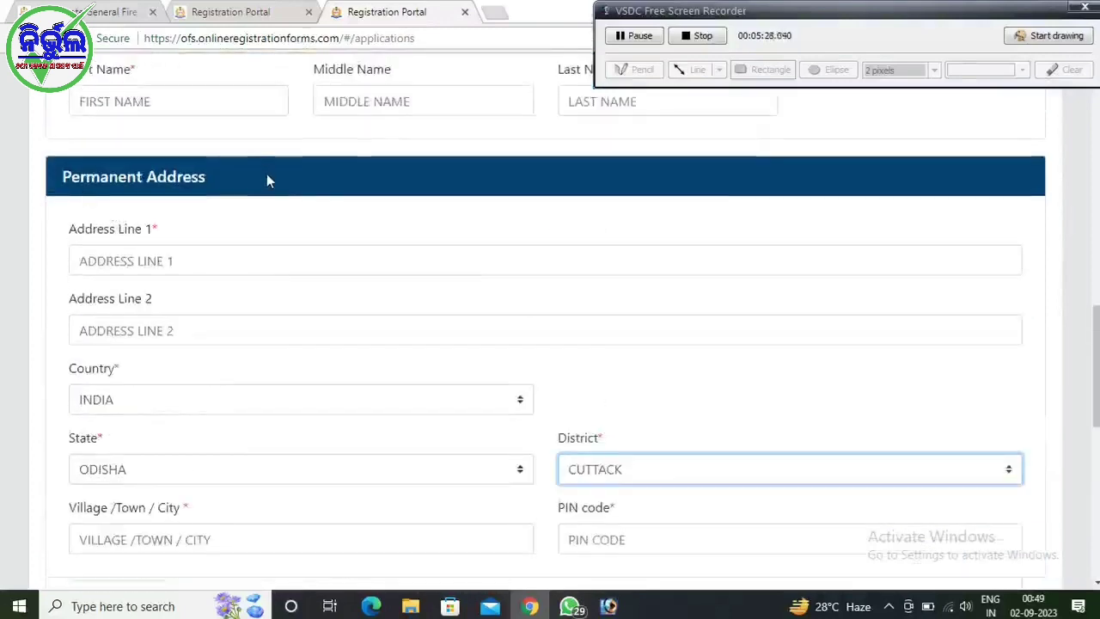
{"action": "scroll", "coordinate": [268, 185], "scroll_direction": "down", "scroll_amount": 3}
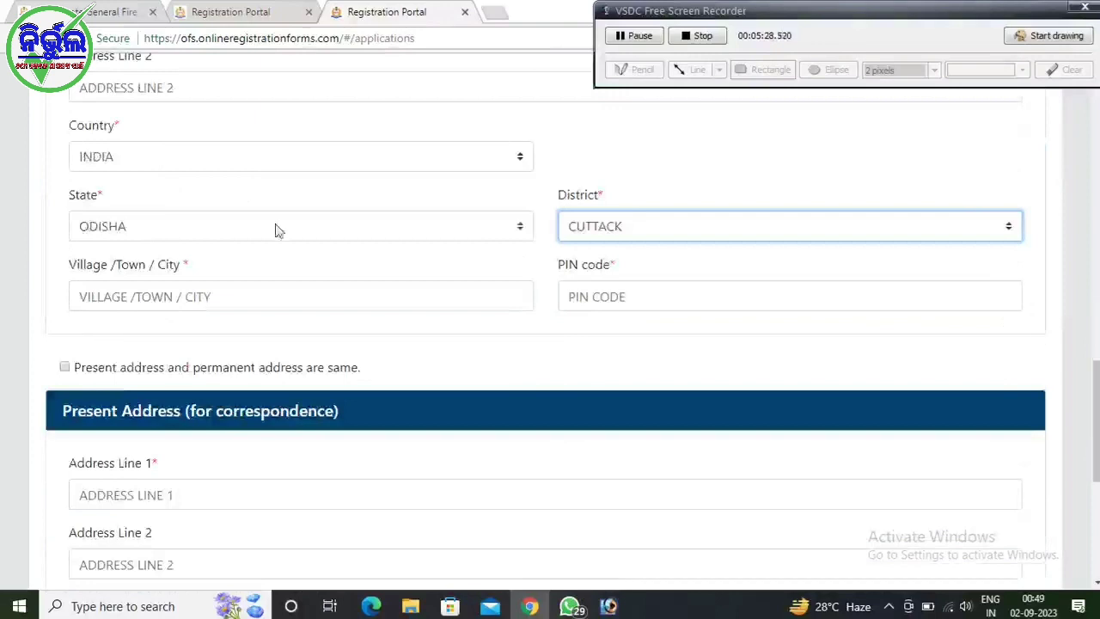
{"action": "left_click", "coordinate": [66, 368]}
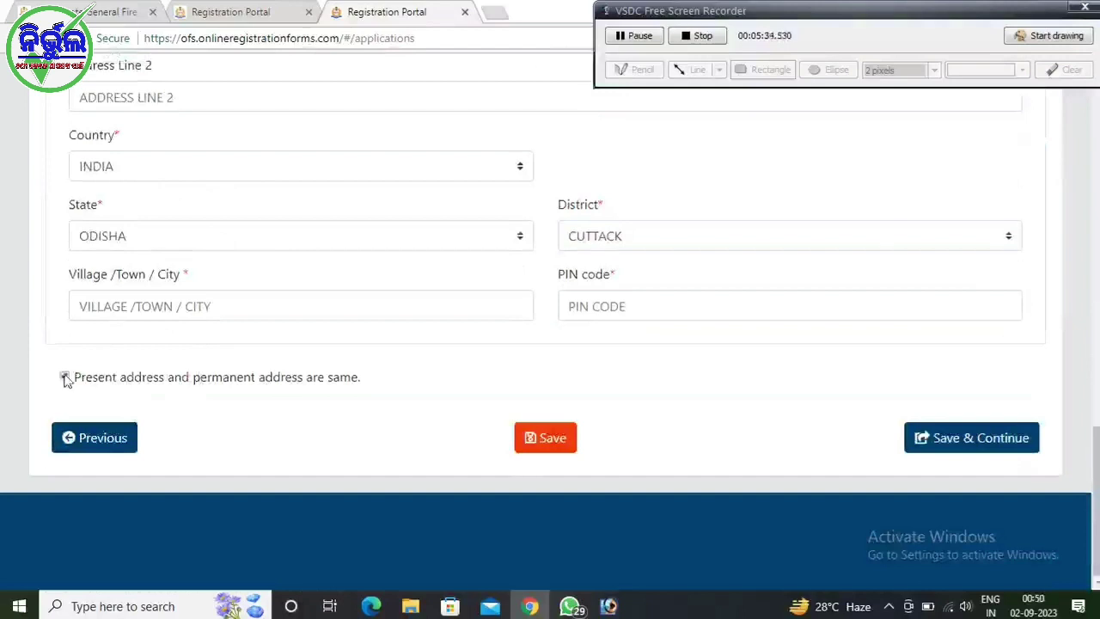
{"action": "left_click", "coordinate": [65, 377]}
{"action": "scroll", "coordinate": [210, 185], "scroll_direction": "up", "scroll_amount": 2}
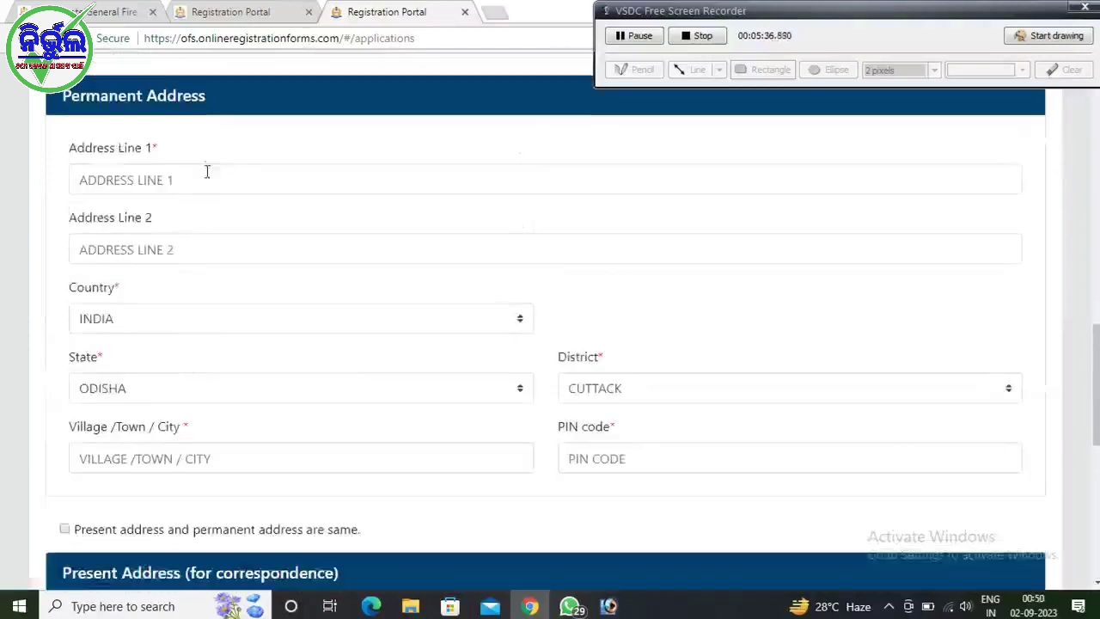
Outline Save & Continue below the present address form with a red rectangle and end the drawing
{"action": "scroll", "coordinate": [335, 285], "scroll_direction": "down", "scroll_amount": 4}
{"action": "scroll", "coordinate": [198, 433], "scroll_direction": "down", "scroll_amount": 3}
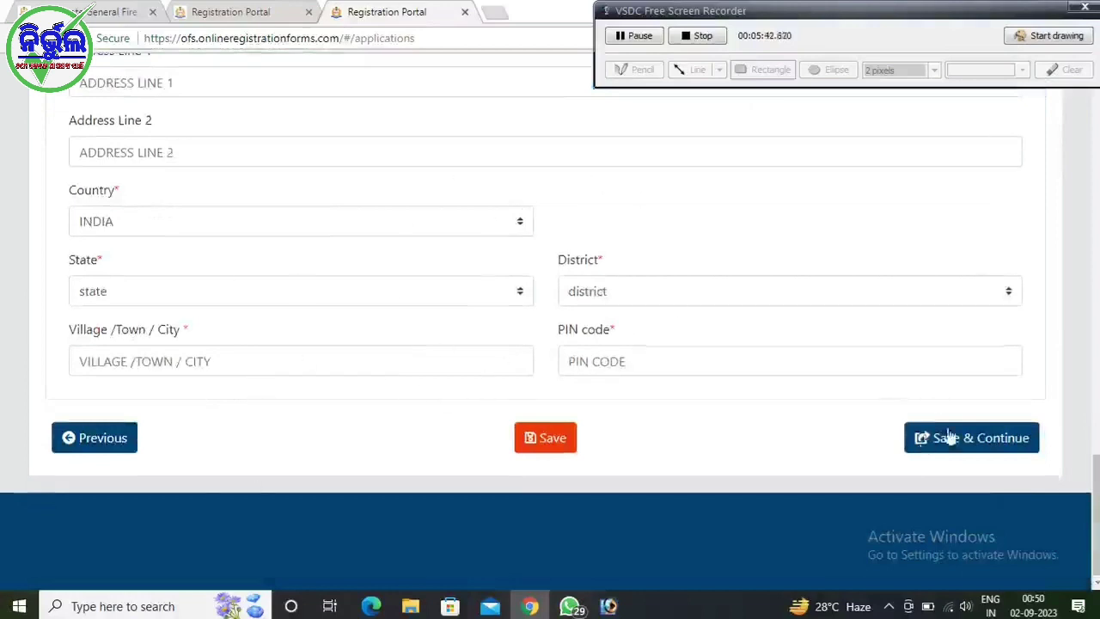
{"action": "left_click", "coordinate": [1048, 35]}
{"action": "left_click_drag", "start_coordinate": [878, 408], "coordinate": [1061, 467]}
{"action": "left_click", "coordinate": [1047, 37]}
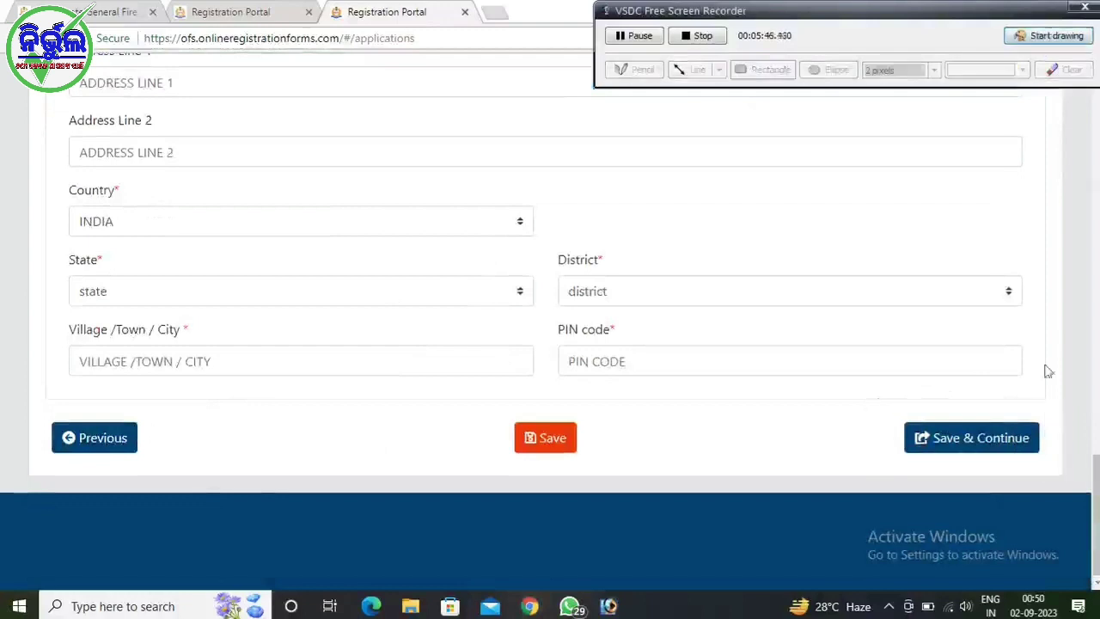
Try to save the personal details and continue, and open the Education Details stage of the application
{"action": "left_click", "coordinate": [969, 440]}
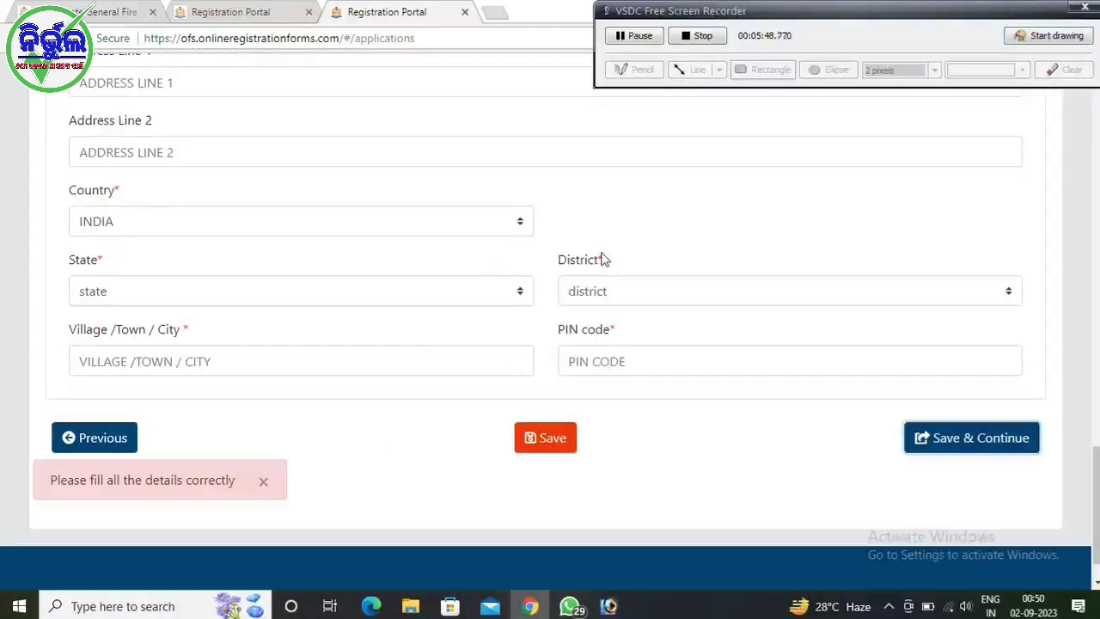
{"action": "scroll", "coordinate": [695, 259], "scroll_direction": "down", "scroll_amount": 1}
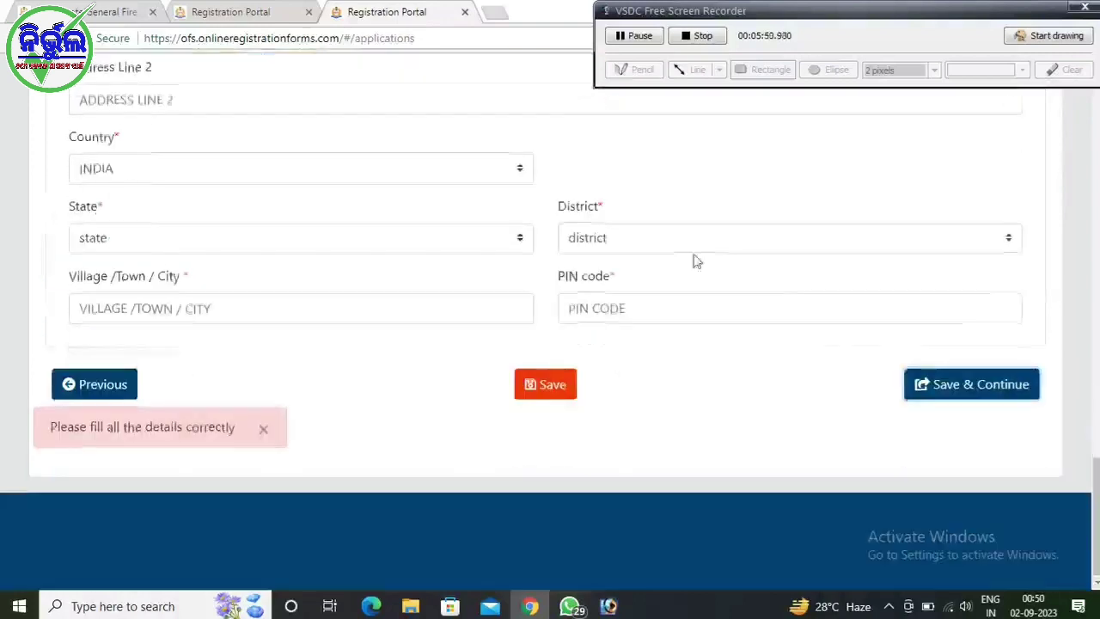
{"action": "scroll", "coordinate": [613, 229], "scroll_direction": "up", "scroll_amount": 20}
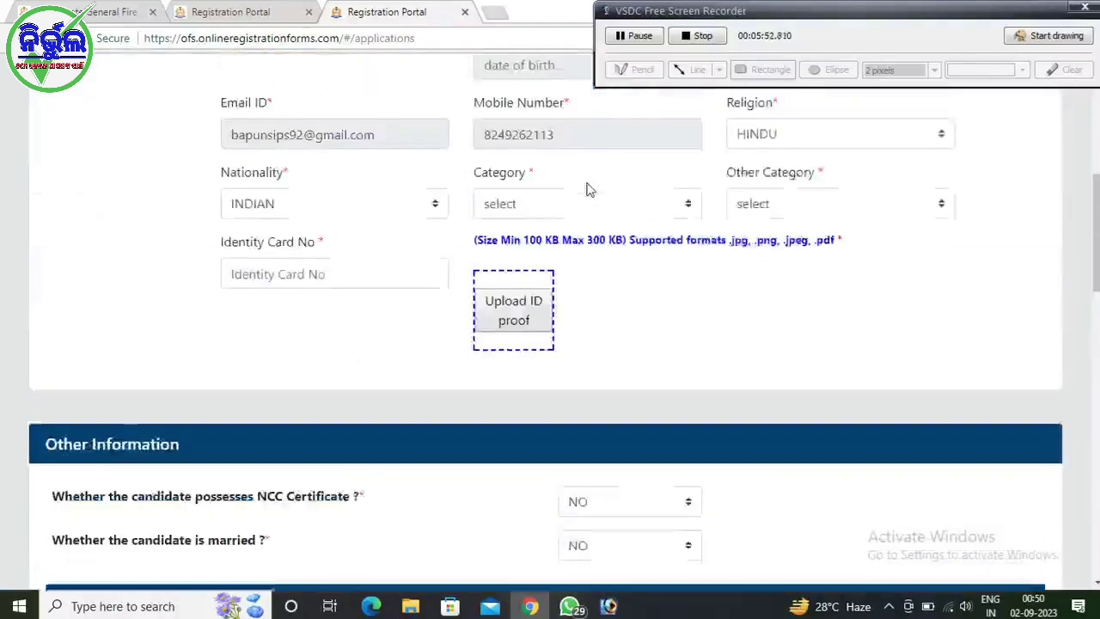
{"action": "scroll", "coordinate": [510, 197], "scroll_direction": "up", "scroll_amount": 2}
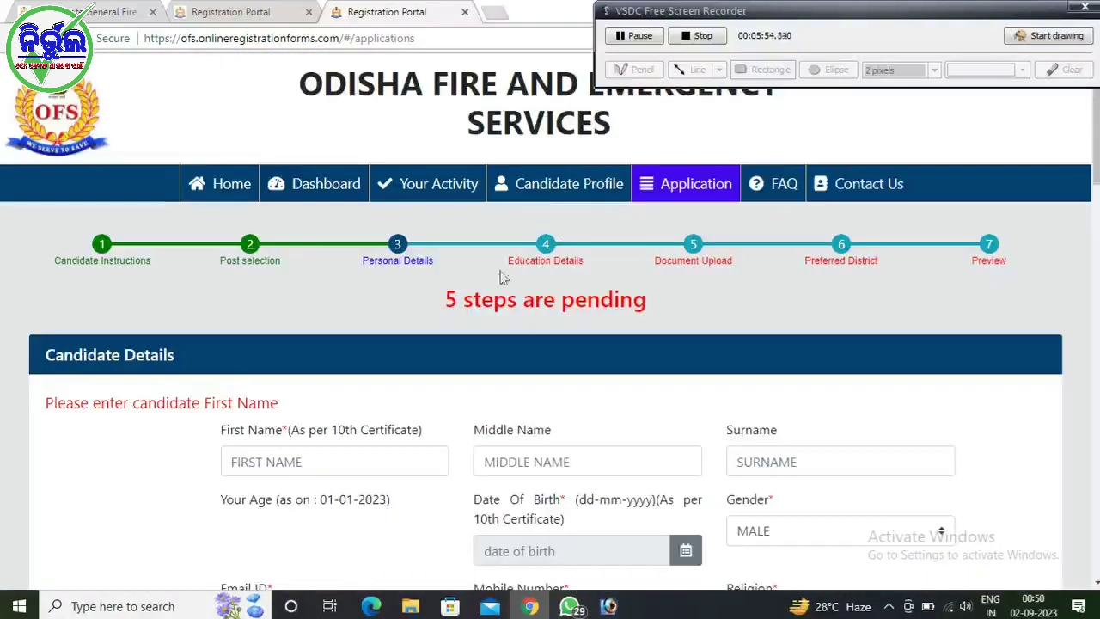
{"action": "left_click", "coordinate": [547, 245]}
Outline the Education Details stage in the application progress bar with a red rectangle and end the drawing
{"action": "left_click", "coordinate": [1041, 37]}
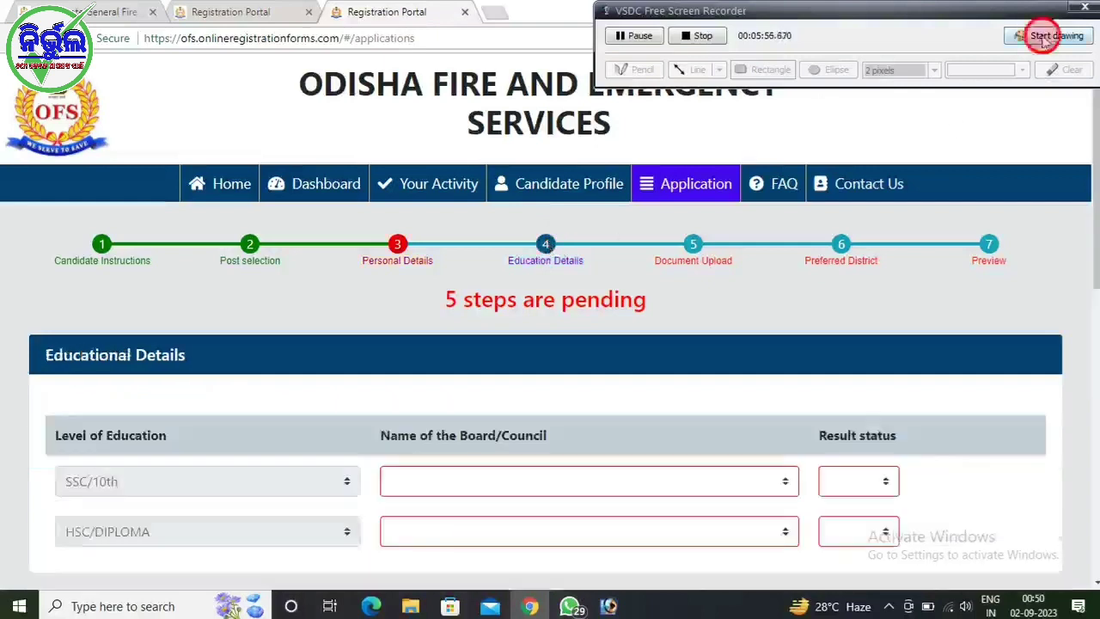
{"action": "left_click_drag", "start_coordinate": [497, 232], "coordinate": [597, 282]}
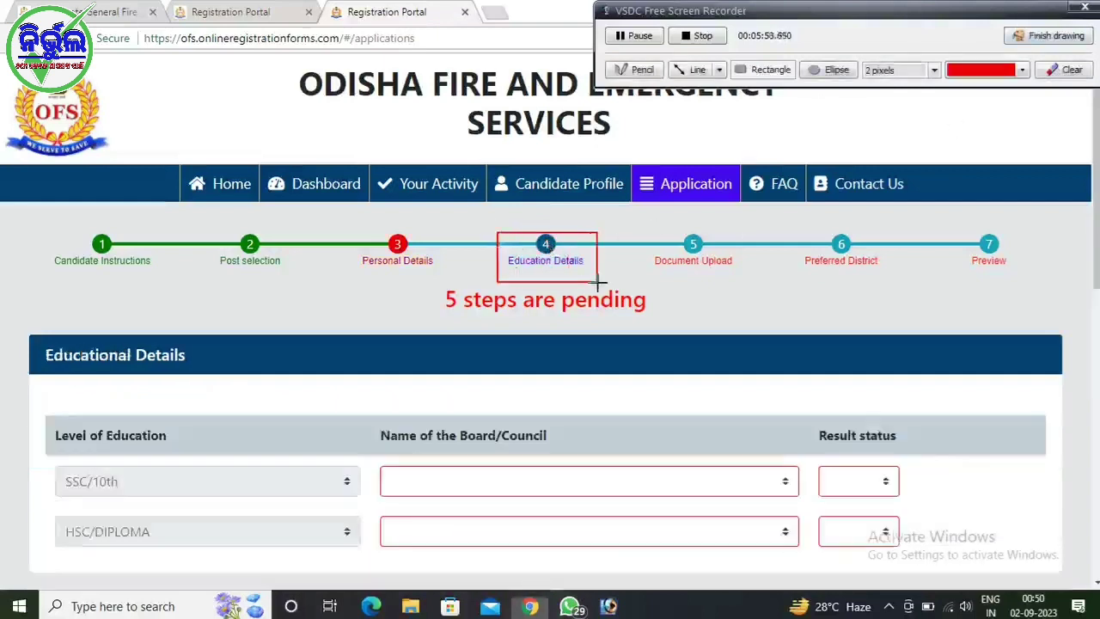
{"action": "left_click", "coordinate": [1053, 35]}
Outline the SSC/10th level of education and its Board/Council field in red and end the drawing
{"action": "scroll", "coordinate": [690, 310], "scroll_direction": "down", "scroll_amount": 1}
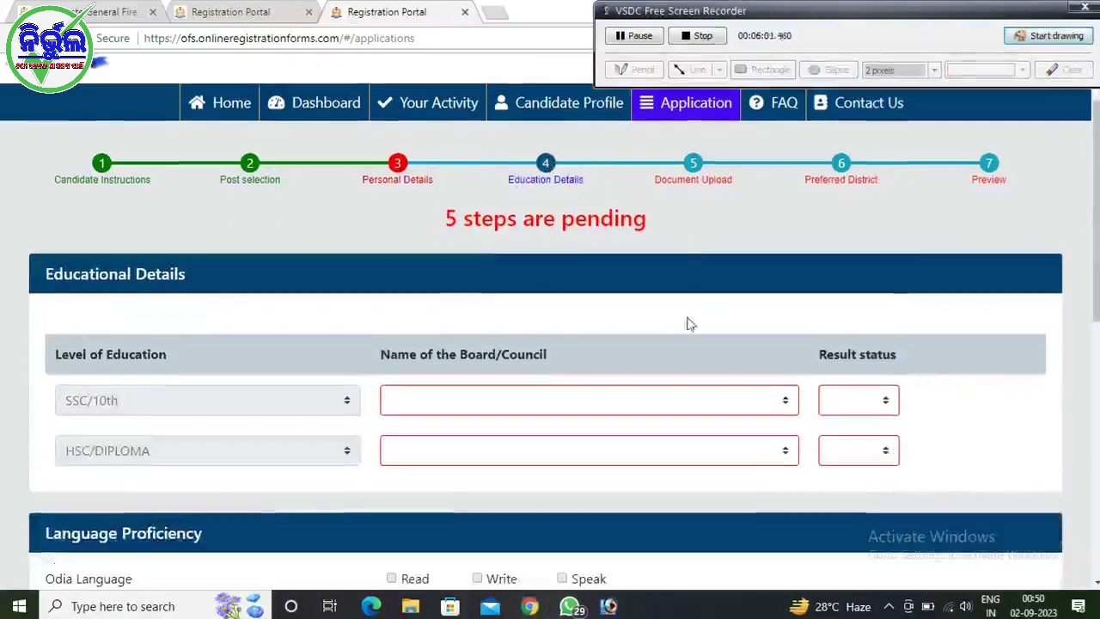
{"action": "left_click", "coordinate": [1050, 35]}
{"action": "mouse_move", "coordinate": [47, 388]}
{"action": "left_mouse_down"}
{"action": "mouse_move", "coordinate": [98, 429]}
{"action": "mouse_move", "coordinate": [336, 416]}
{"action": "left_mouse_up"}
{"action": "left_click_drag", "start_coordinate": [386, 391], "coordinate": [472, 410]}
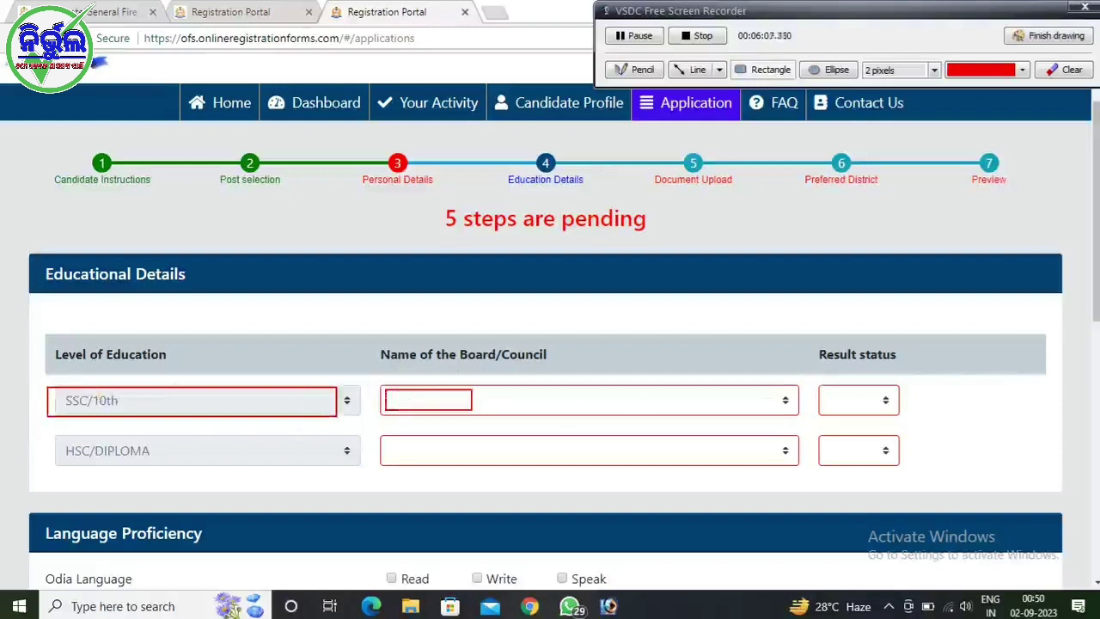
{"action": "left_click", "coordinate": [1054, 36]}
Set the SSC/10th board to BSE, Odisha and its result status to PASS
{"action": "left_click", "coordinate": [785, 400]}
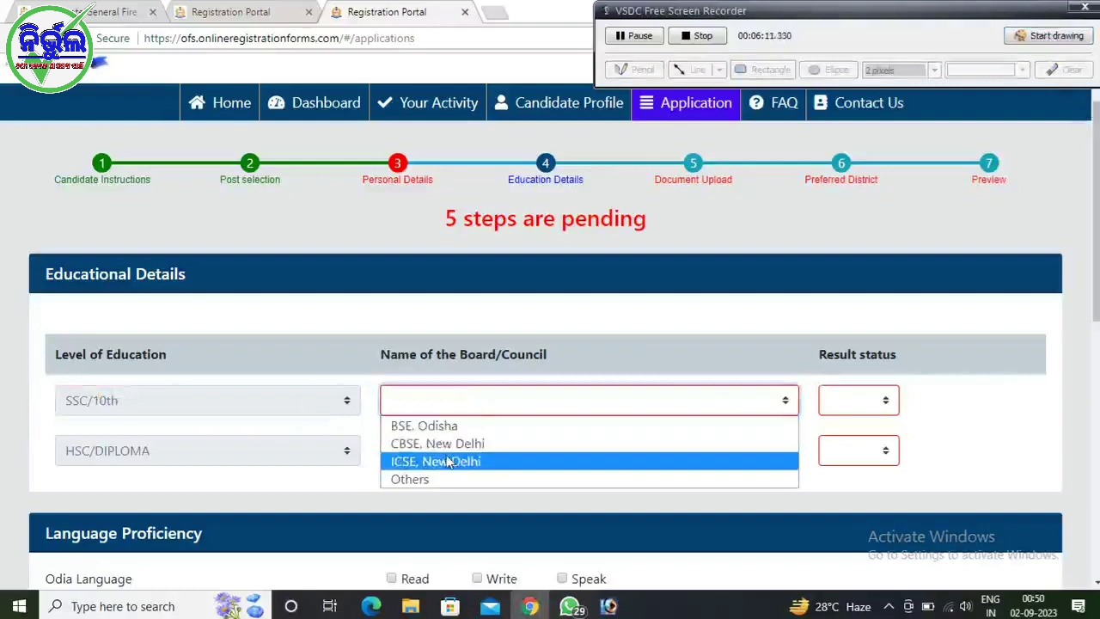
{"action": "left_click", "coordinate": [452, 426]}
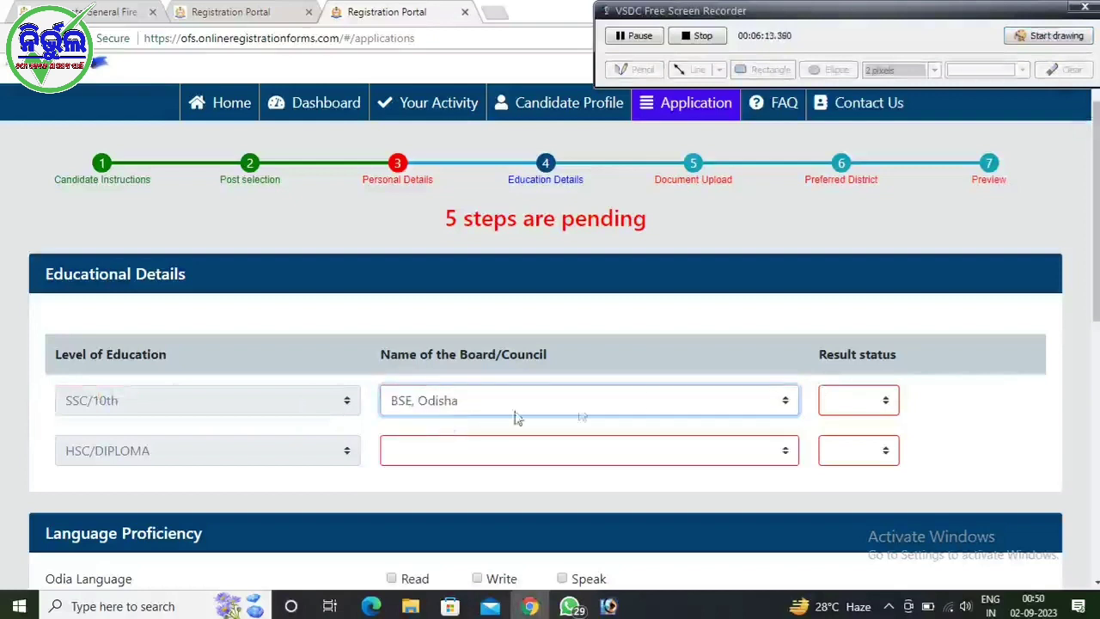
{"action": "left_click", "coordinate": [890, 402]}
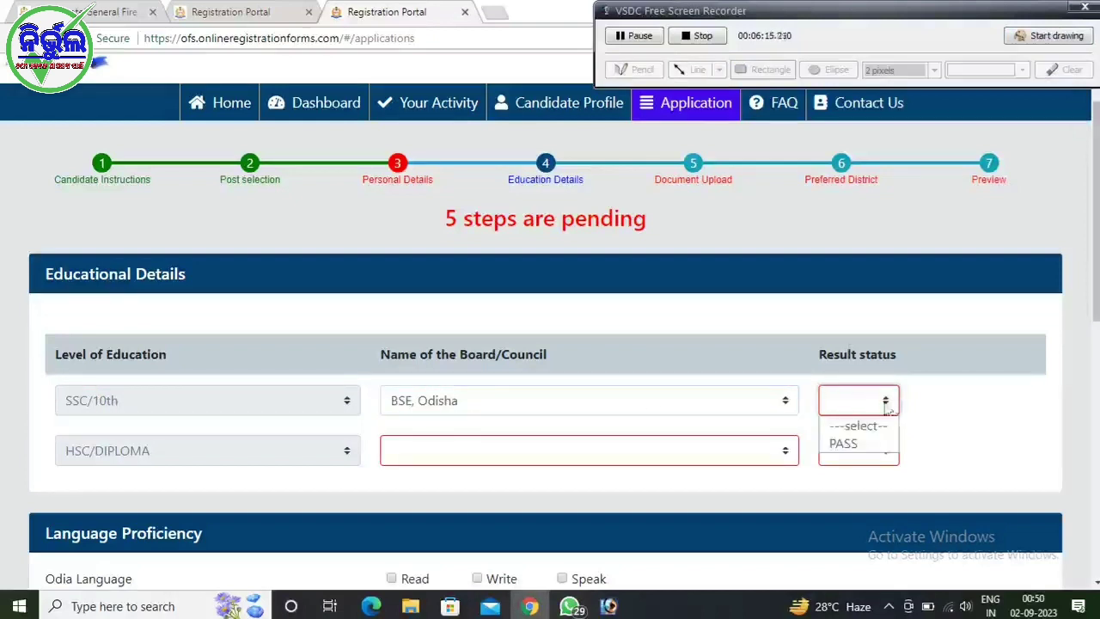
{"action": "left_click", "coordinate": [855, 445]}
Set the HSC/DIPLOMA board to CHSE, Odisha and its result status to PASS
{"action": "scroll", "coordinate": [878, 408], "scroll_direction": "down", "scroll_amount": 2}
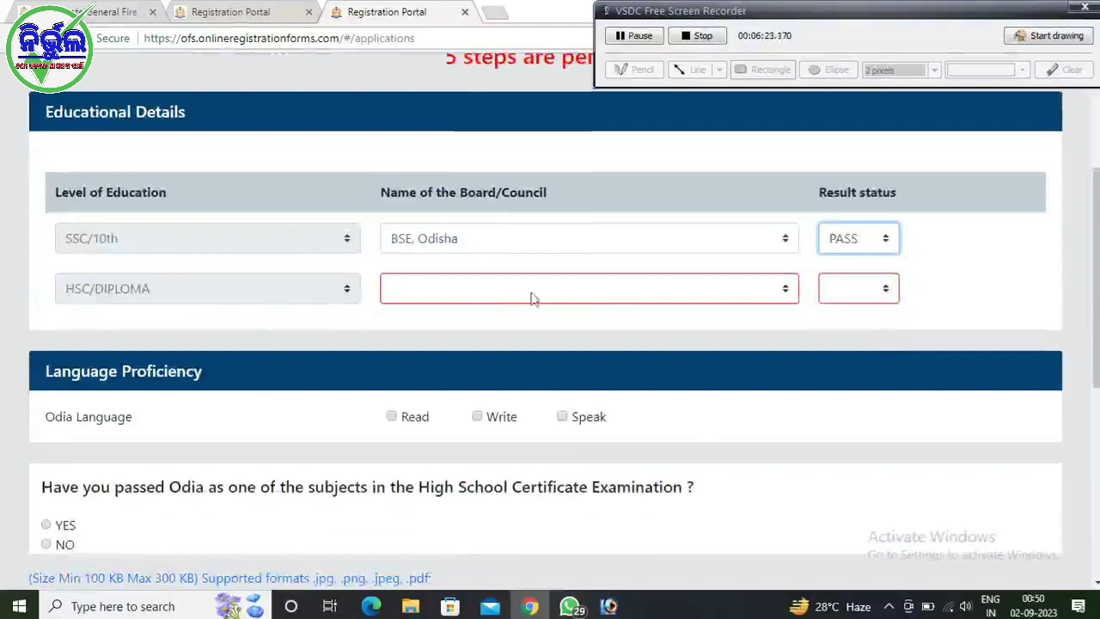
{"action": "left_click", "coordinate": [606, 299]}
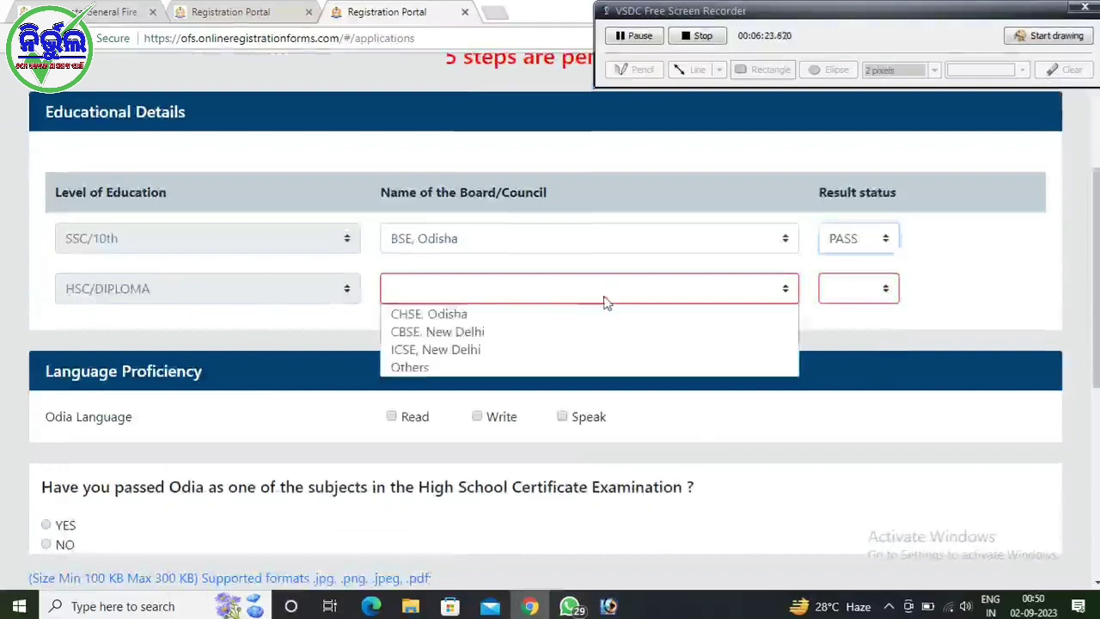
{"action": "left_click", "coordinate": [477, 315]}
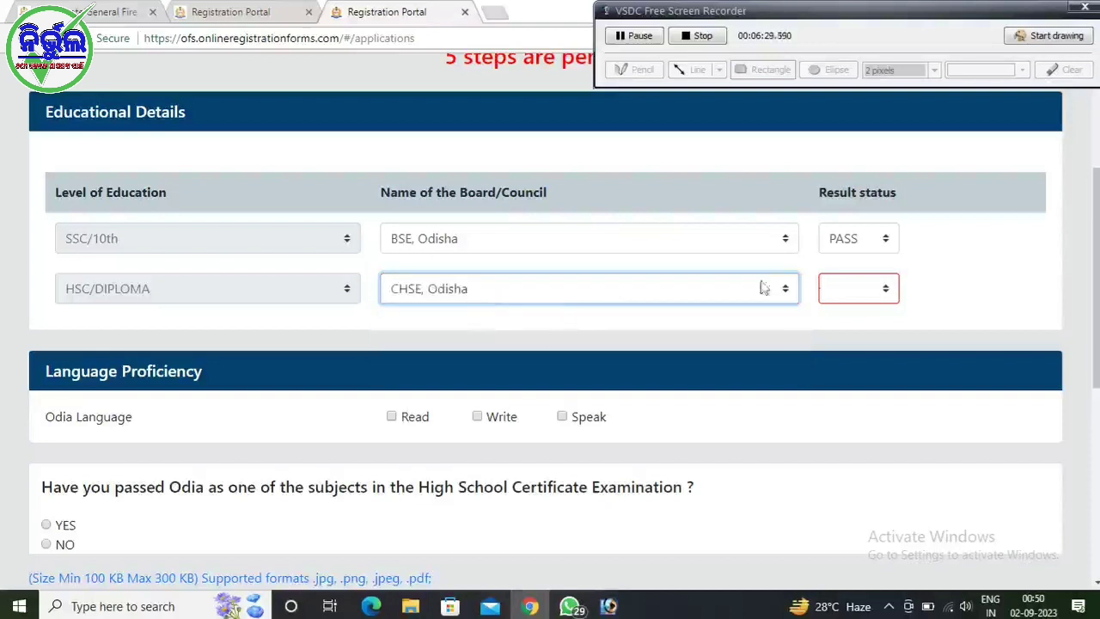
{"action": "left_click", "coordinate": [894, 296]}
{"action": "left_click", "coordinate": [859, 332]}
Outline Odia Language and its Read, Write and Speak options in red and end the drawing
{"action": "scroll", "coordinate": [736, 316], "scroll_direction": "down", "scroll_amount": 3}
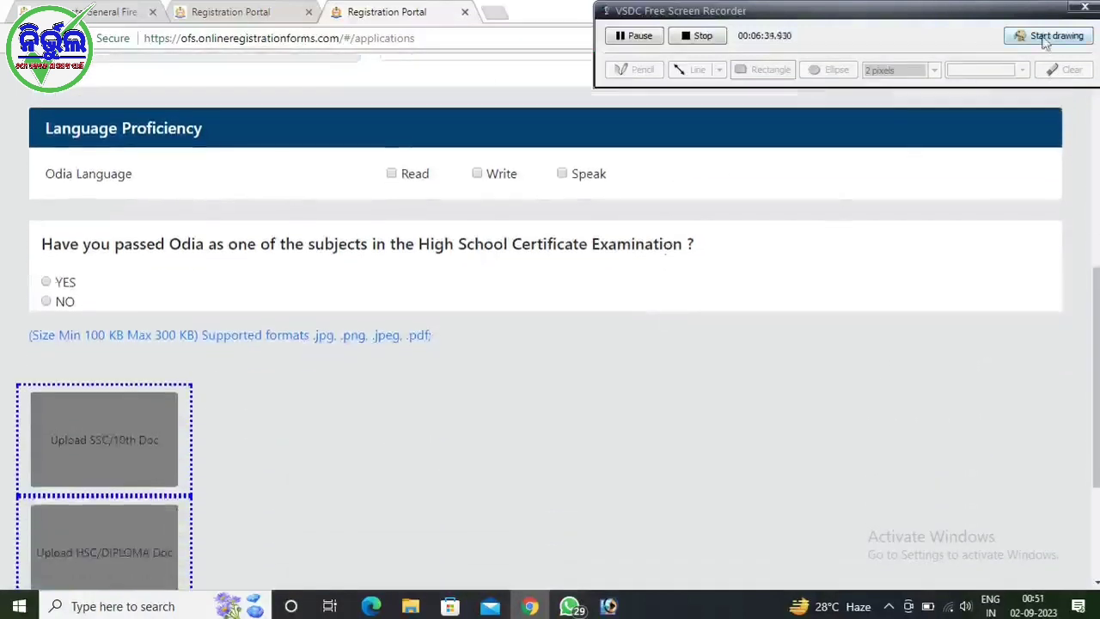
{"action": "left_click", "coordinate": [1045, 38]}
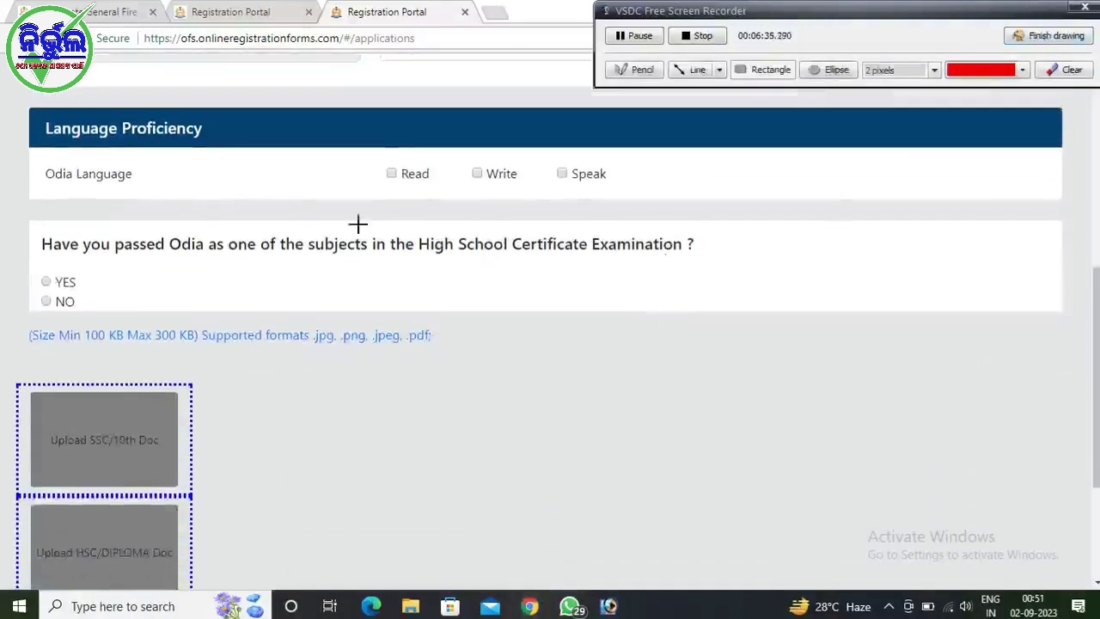
{"action": "left_click_drag", "start_coordinate": [32, 158], "coordinate": [181, 202]}
{"action": "mouse_move", "coordinate": [328, 148]}
{"action": "left_mouse_down"}
{"action": "mouse_move", "coordinate": [449, 195]}
{"action": "mouse_move", "coordinate": [634, 198]}
{"action": "left_mouse_up"}
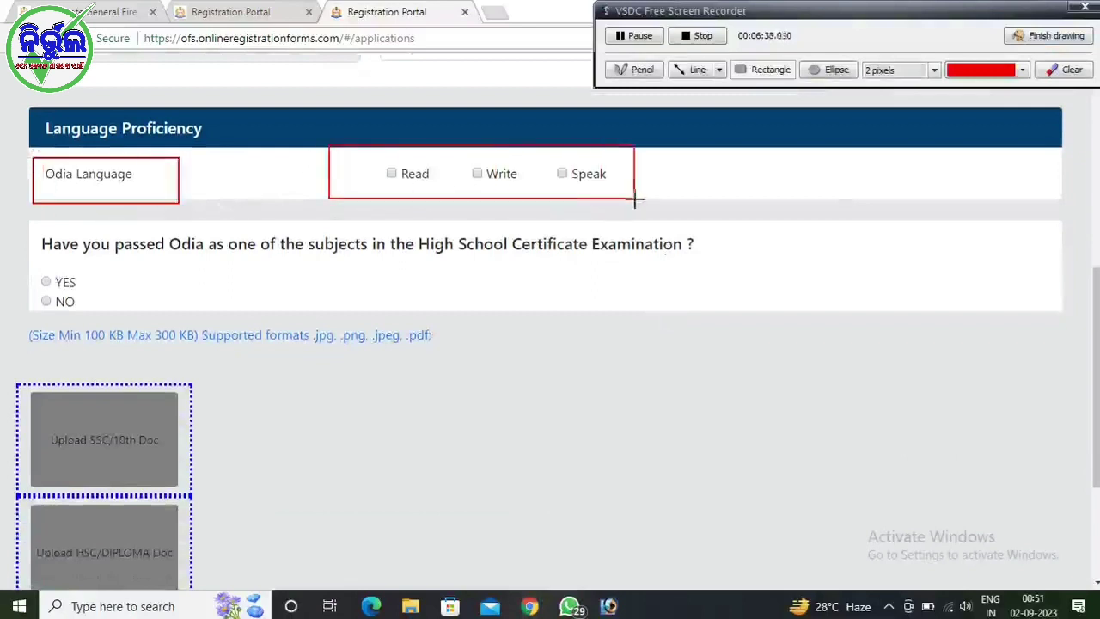
{"action": "left_click", "coordinate": [1027, 40]}
Mark Read, Speak and Write as the Odia language proficiencies
{"action": "left_click", "coordinate": [392, 174]}
{"action": "left_click", "coordinate": [562, 174]}
{"action": "left_click", "coordinate": [478, 175]}
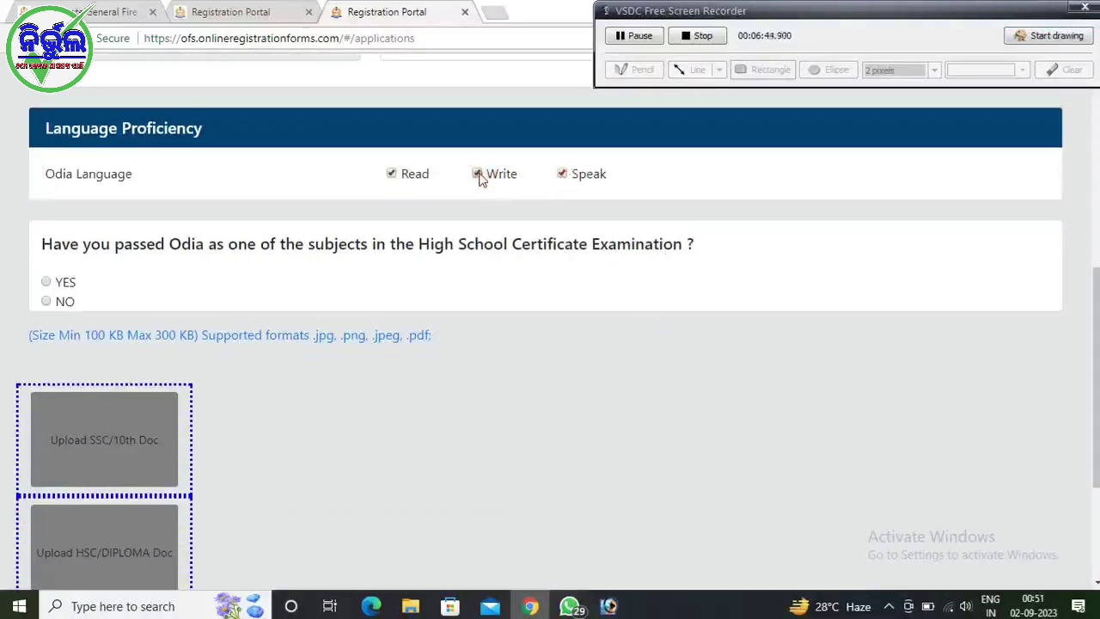
Outline the question about passing Odia in the High School Certificate Examination in red, and answer it YES
{"action": "scroll", "coordinate": [456, 206], "scroll_direction": "down", "scroll_amount": 1}
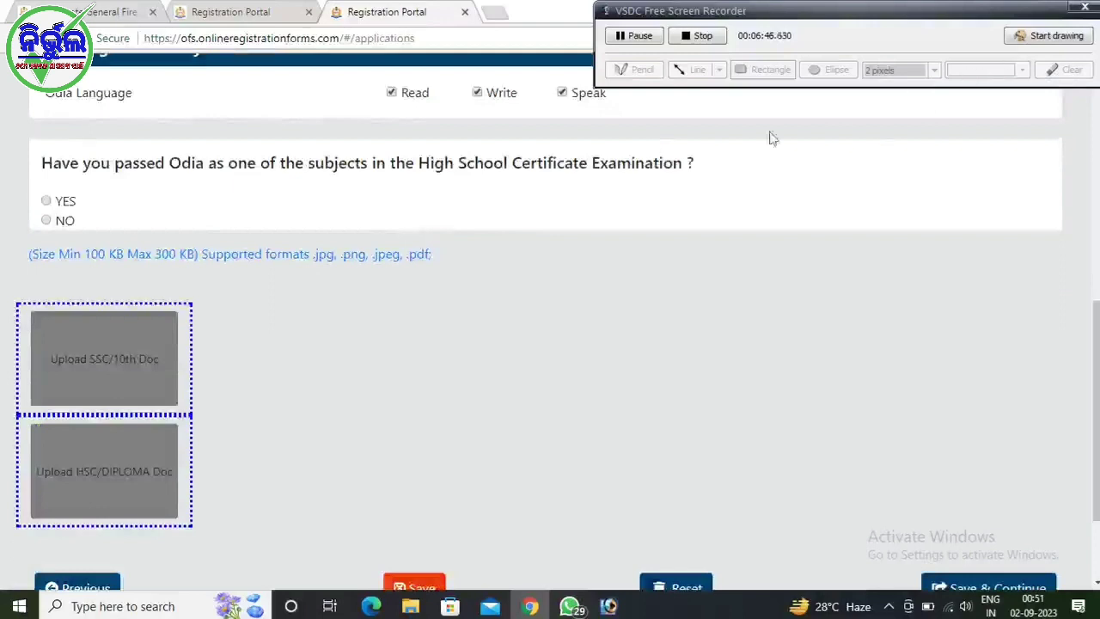
{"action": "left_click", "coordinate": [1056, 35]}
{"action": "mouse_move", "coordinate": [32, 145]}
{"action": "left_mouse_down"}
{"action": "mouse_move", "coordinate": [127, 237]}
{"action": "mouse_move", "coordinate": [611, 214]}
{"action": "mouse_move", "coordinate": [739, 222]}
{"action": "left_mouse_up"}
{"action": "left_click", "coordinate": [1044, 38]}
{"action": "left_click", "coordinate": [49, 201]}
Outline the SSC/10th and HSC/DIPLOMA document upload boxes and Save & Continue in red, and end the drawing
{"action": "scroll", "coordinate": [205, 288], "scroll_direction": "down", "scroll_amount": 2}
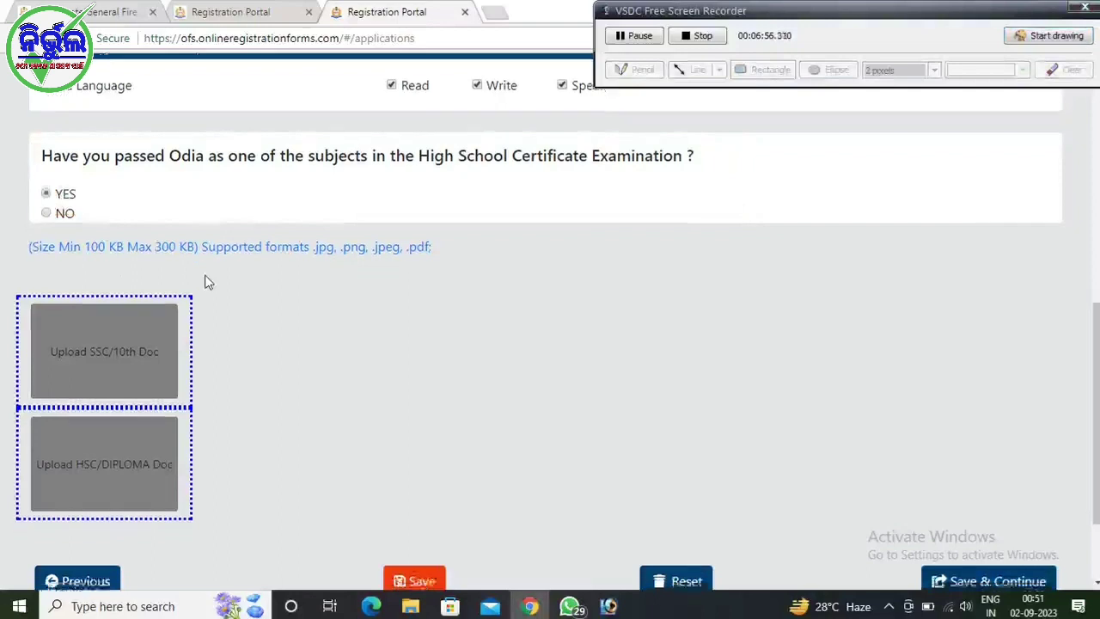
{"action": "left_click", "coordinate": [1048, 37]}
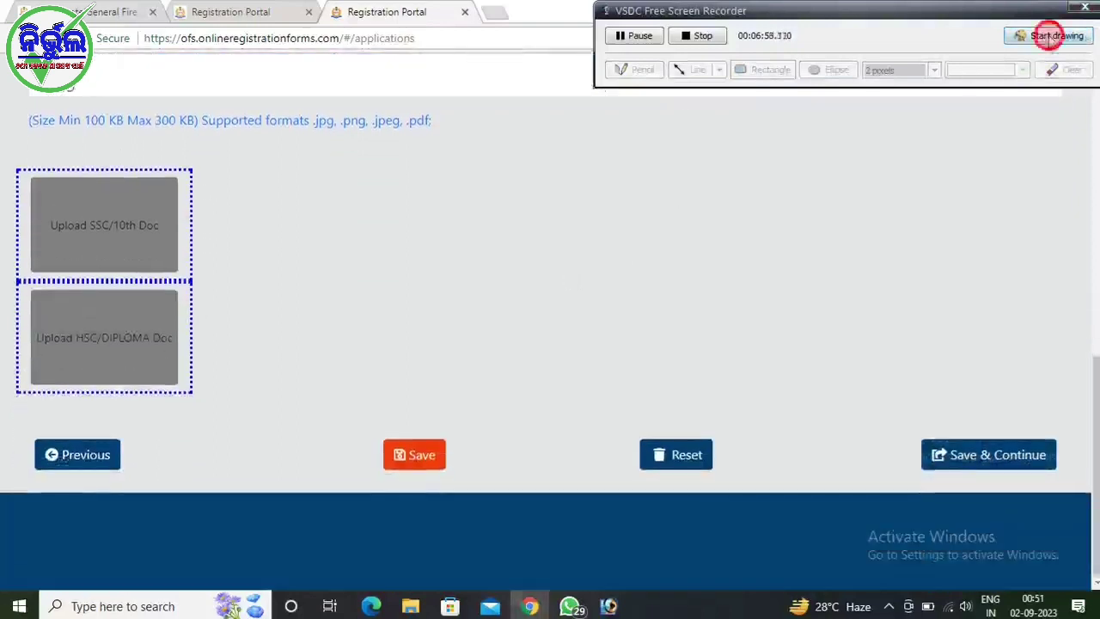
{"action": "mouse_move", "coordinate": [21, 164]}
{"action": "left_mouse_down"}
{"action": "mouse_move", "coordinate": [24, 253]}
{"action": "mouse_move", "coordinate": [130, 253]}
{"action": "mouse_move", "coordinate": [198, 273]}
{"action": "left_mouse_up"}
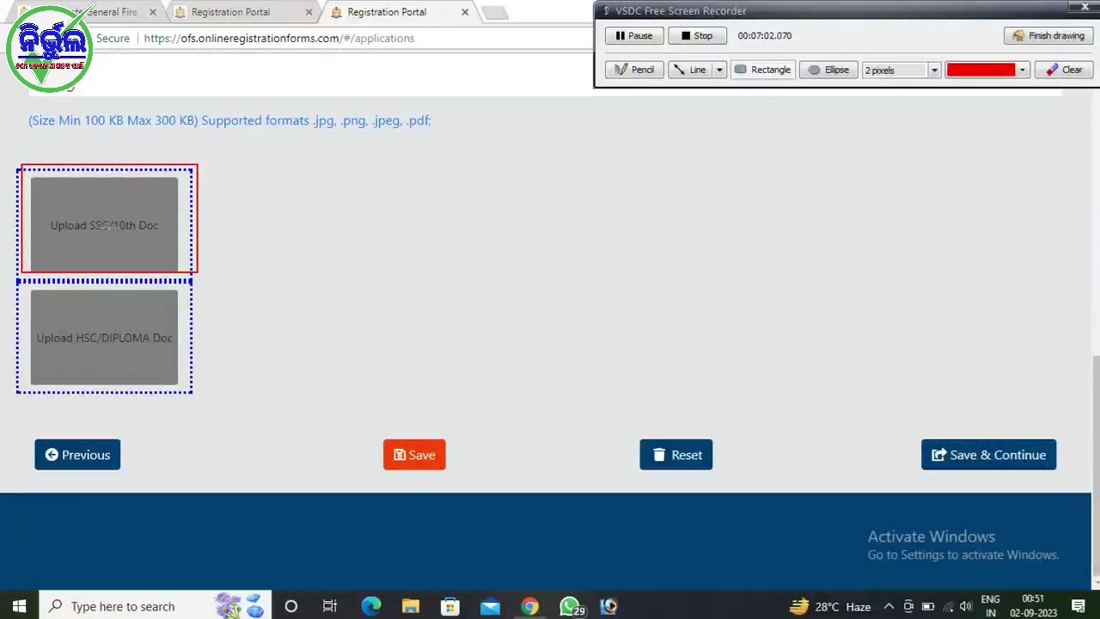
{"action": "mouse_move", "coordinate": [22, 286]}
{"action": "left_mouse_down"}
{"action": "mouse_move", "coordinate": [251, 386]}
{"action": "mouse_move", "coordinate": [225, 393]}
{"action": "left_mouse_up"}
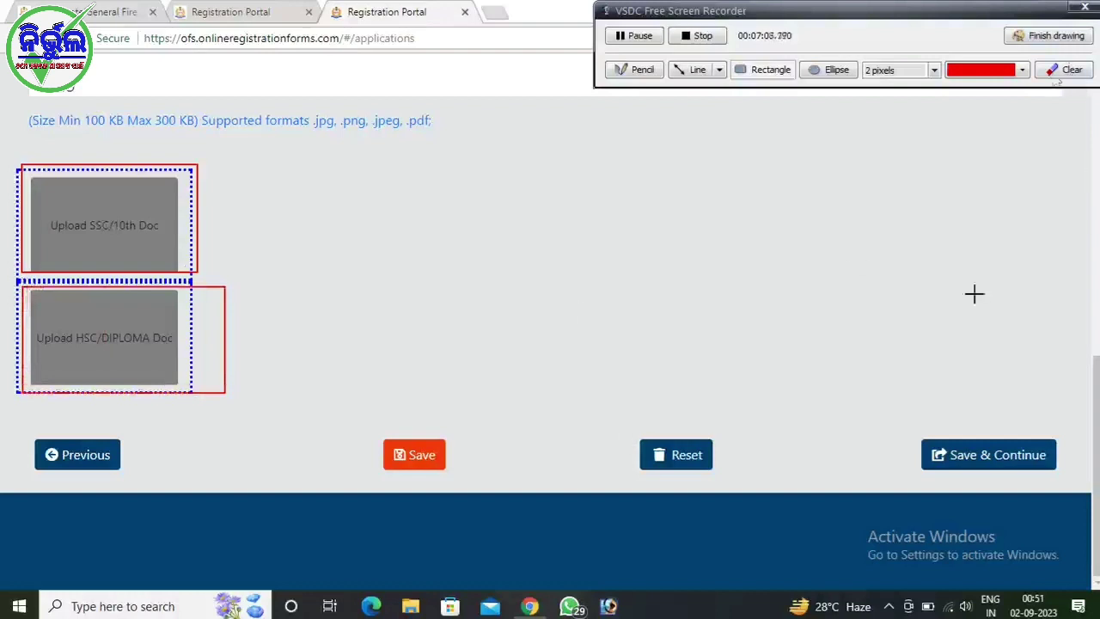
{"action": "mouse_move", "coordinate": [893, 422]}
{"action": "left_mouse_down"}
{"action": "mouse_move", "coordinate": [962, 481]}
{"action": "mouse_move", "coordinate": [1091, 491]}
{"action": "mouse_move", "coordinate": [1067, 482]}
{"action": "left_mouse_up"}
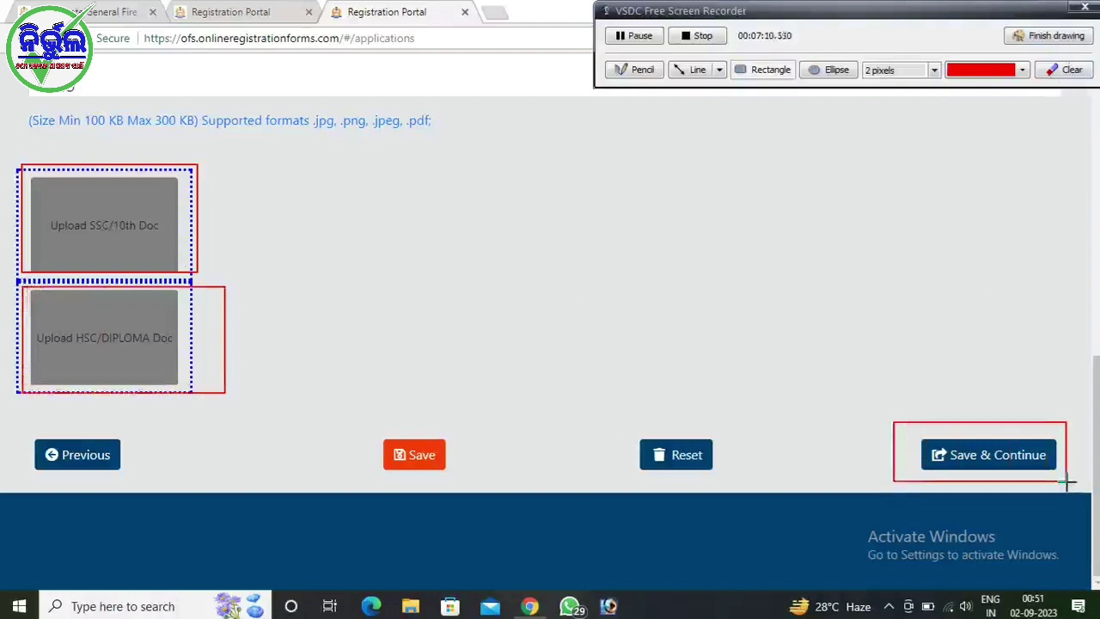
{"action": "left_click", "coordinate": [1049, 36]}
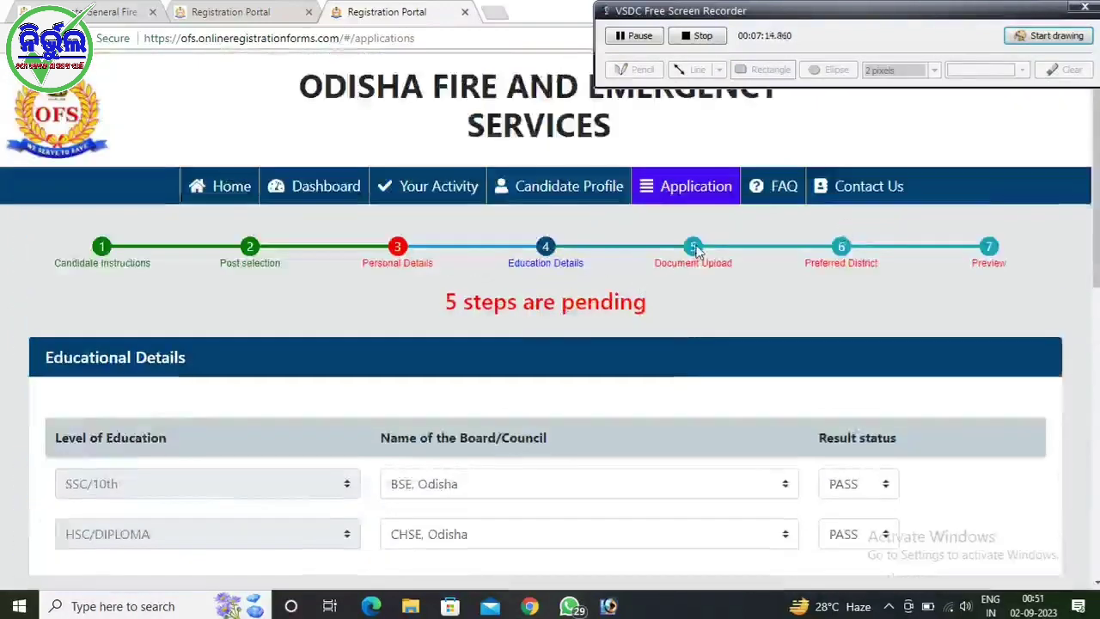
Open the Document Upload stage, outline it in the progress bar with a red rectangle, and end the drawing
{"action": "left_click", "coordinate": [694, 247]}
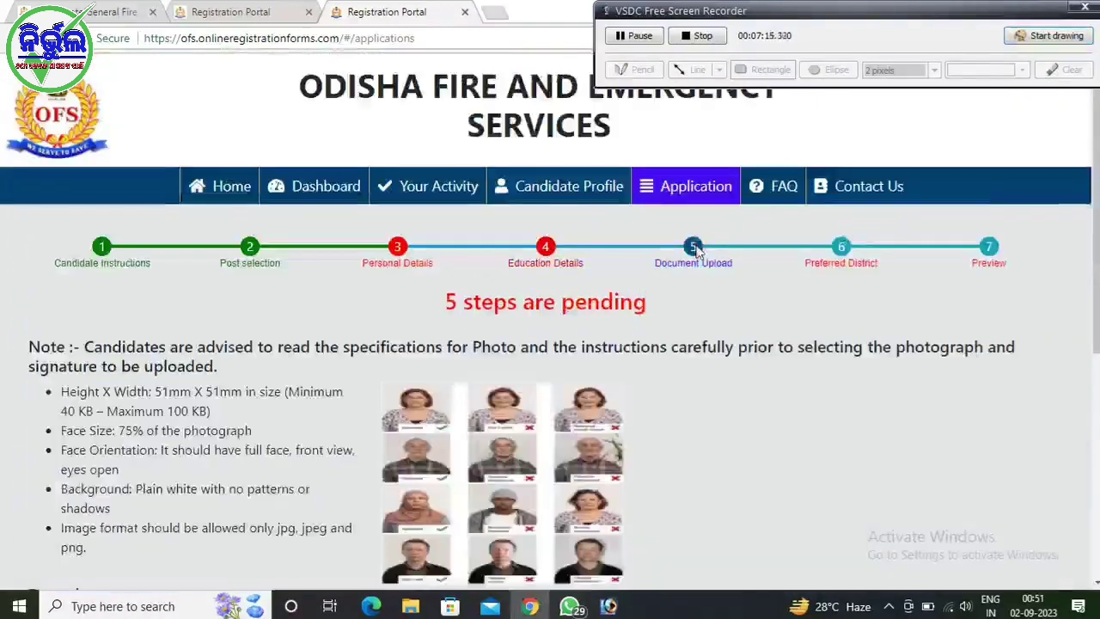
{"action": "left_click", "coordinate": [1039, 36]}
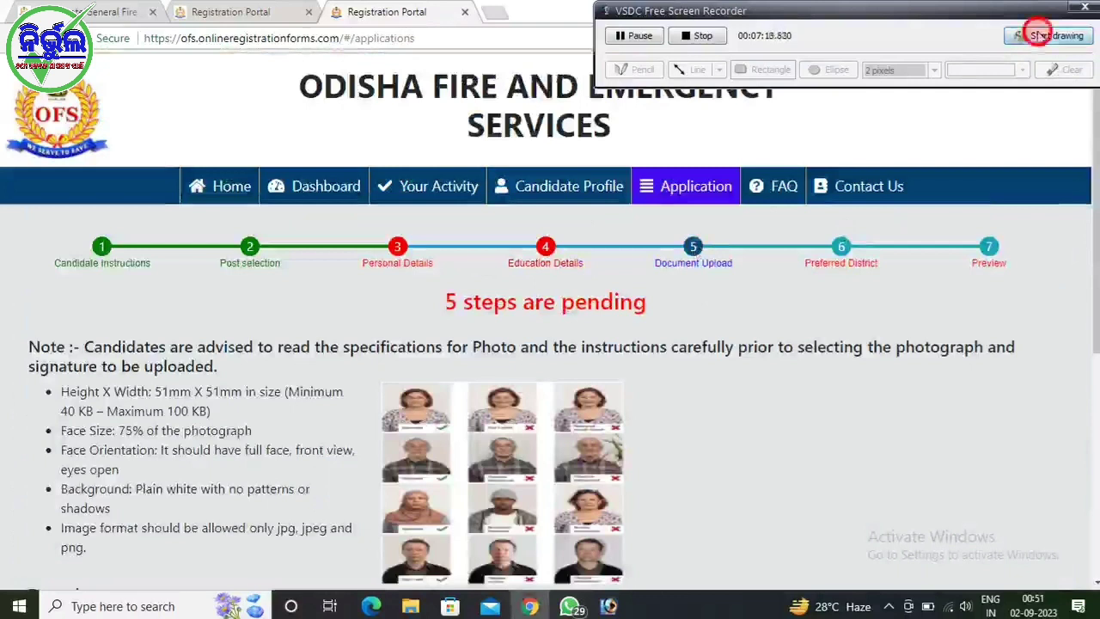
{"action": "left_click_drag", "start_coordinate": [630, 235], "coordinate": [746, 280]}
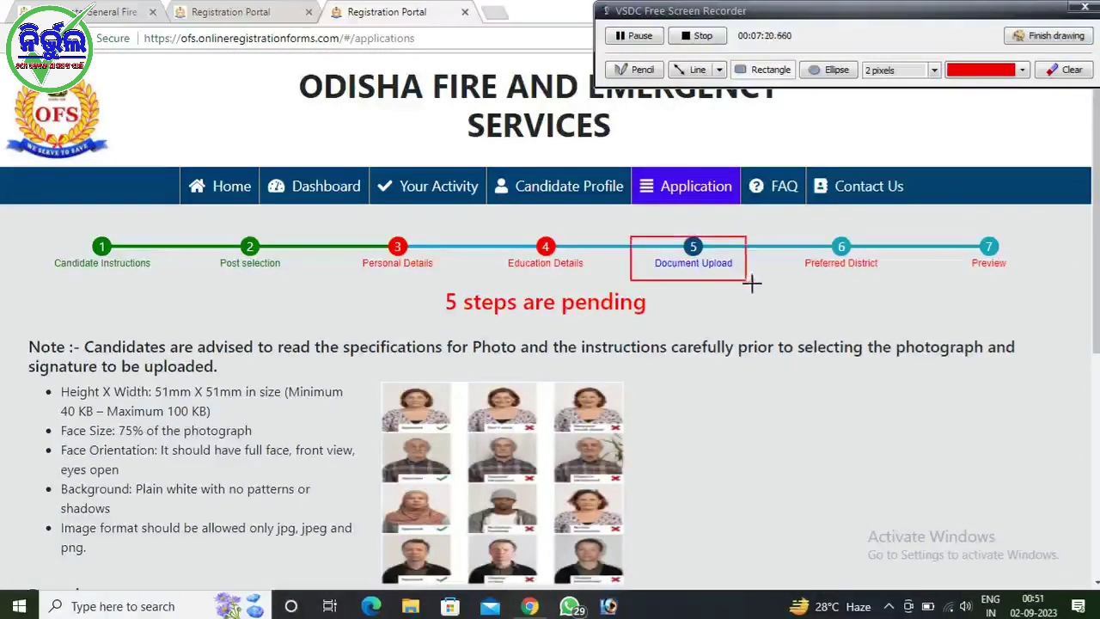
{"action": "left_click", "coordinate": [1051, 36]}
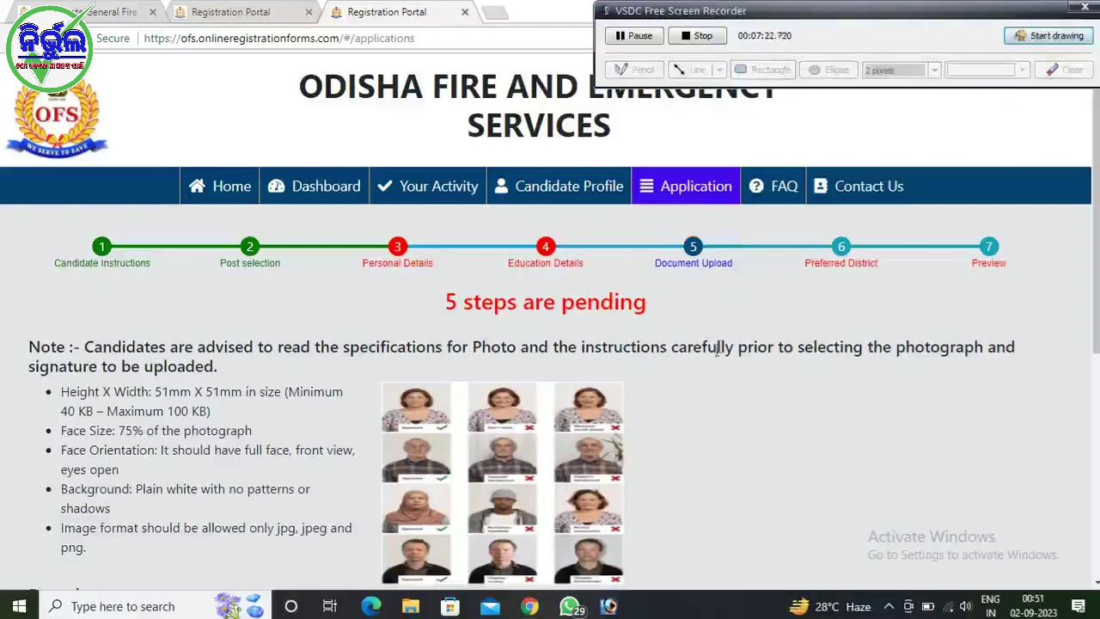
Outline the photo's height and width, file size limits and face size requirements in red, and clear the markings
{"action": "scroll", "coordinate": [717, 348], "scroll_direction": "down", "scroll_amount": 3}
{"action": "scroll", "coordinate": [442, 346], "scroll_direction": "up", "scroll_amount": 1}
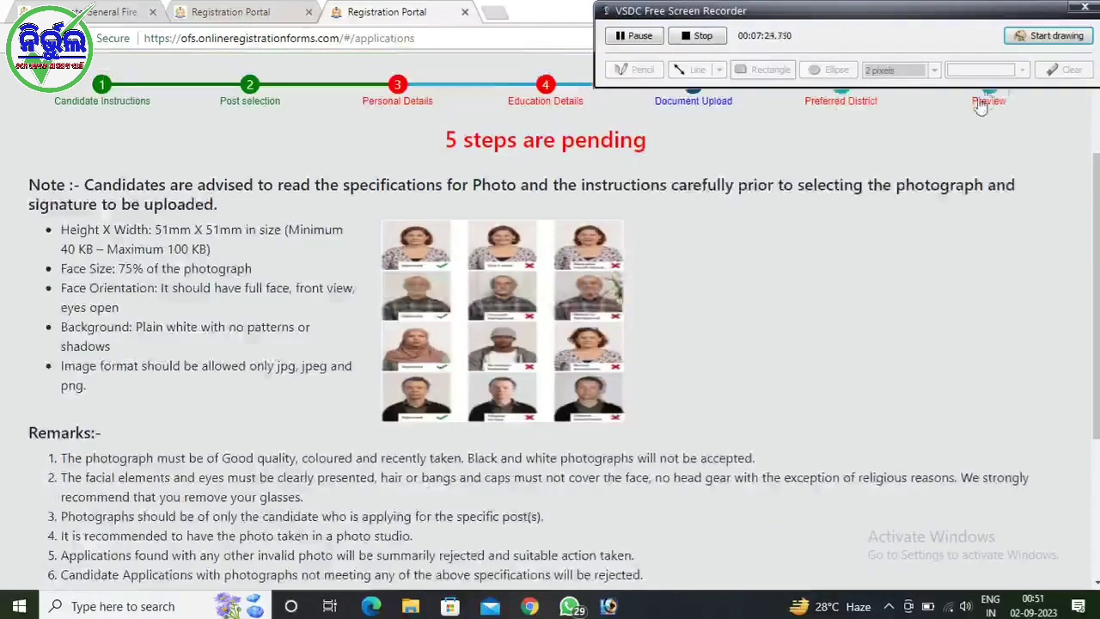
{"action": "left_click", "coordinate": [1042, 40]}
{"action": "mouse_move", "coordinate": [57, 221]}
{"action": "left_mouse_down"}
{"action": "mouse_move", "coordinate": [62, 251]}
{"action": "mouse_move", "coordinate": [346, 258]}
{"action": "left_mouse_up"}
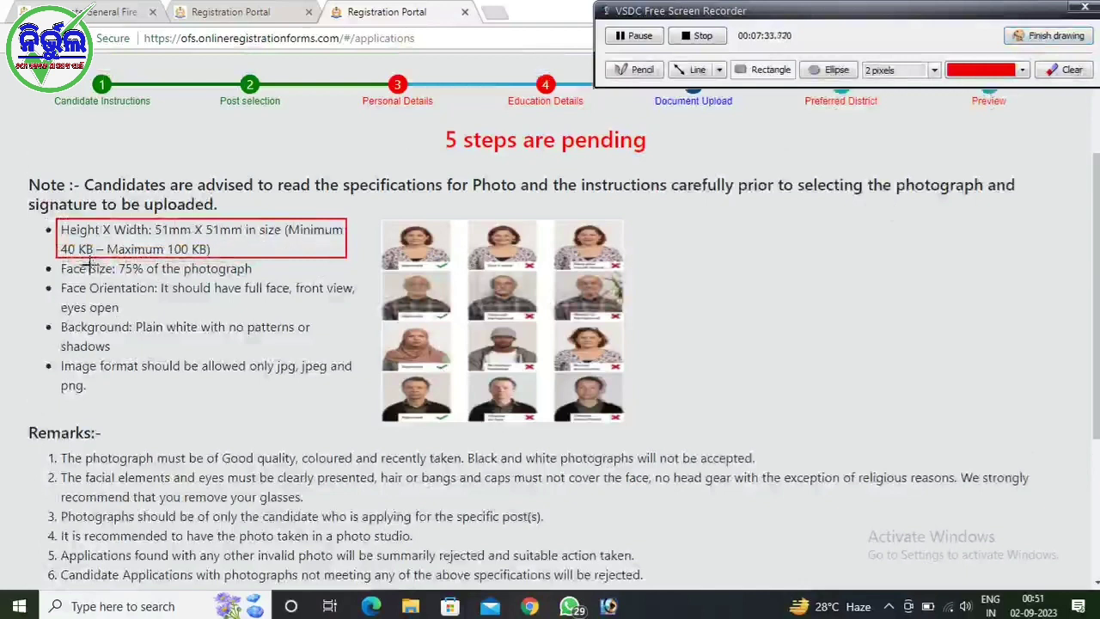
{"action": "left_click_drag", "start_coordinate": [67, 250], "coordinate": [219, 250]}
{"action": "left_click_drag", "start_coordinate": [61, 261], "coordinate": [269, 275]}
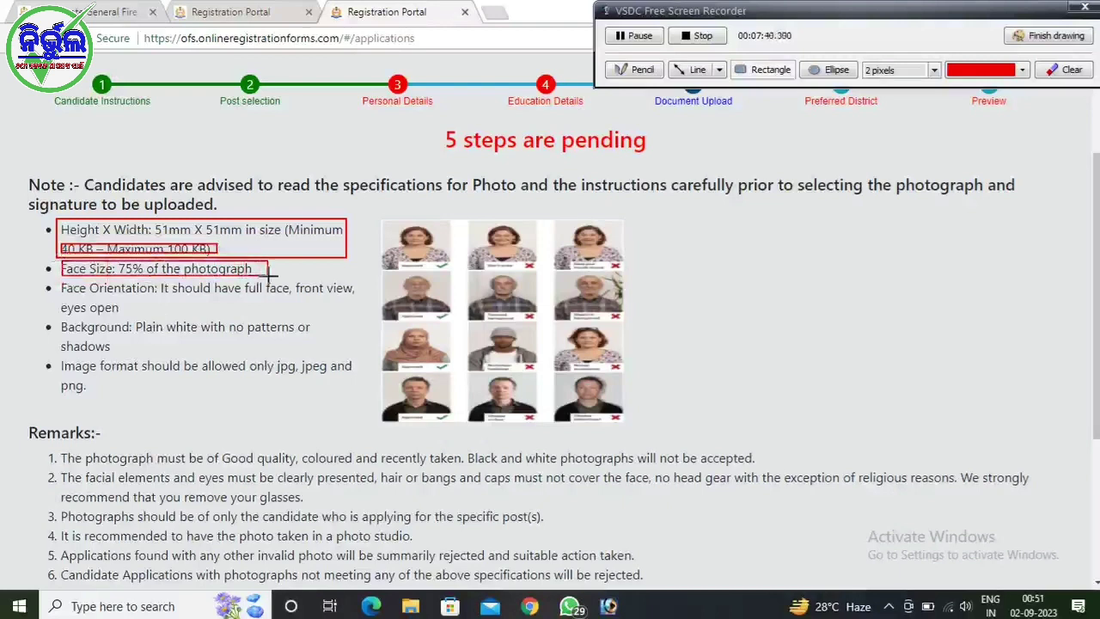
{"action": "left_click", "coordinate": [1070, 69]}
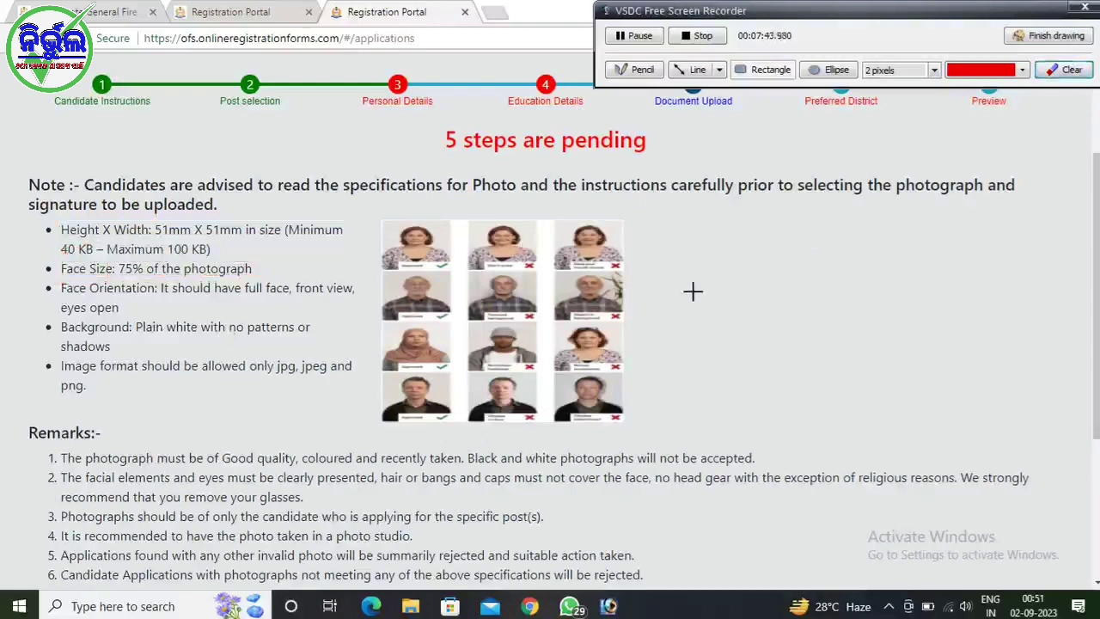
End the drawing and tick the declaration that the photograph and signature instructions have been read and the photo meets the specifications
{"action": "left_click", "coordinate": [1052, 35]}
{"action": "scroll", "coordinate": [725, 319], "scroll_direction": "down", "scroll_amount": 2}
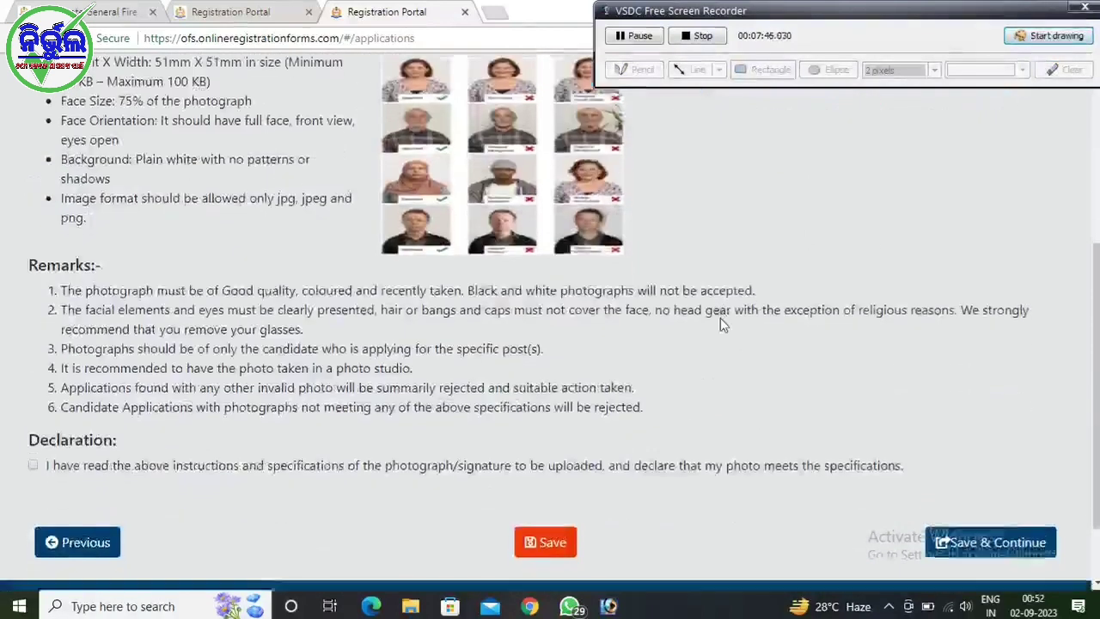
{"action": "scroll", "coordinate": [721, 323], "scroll_direction": "down", "scroll_amount": 1}
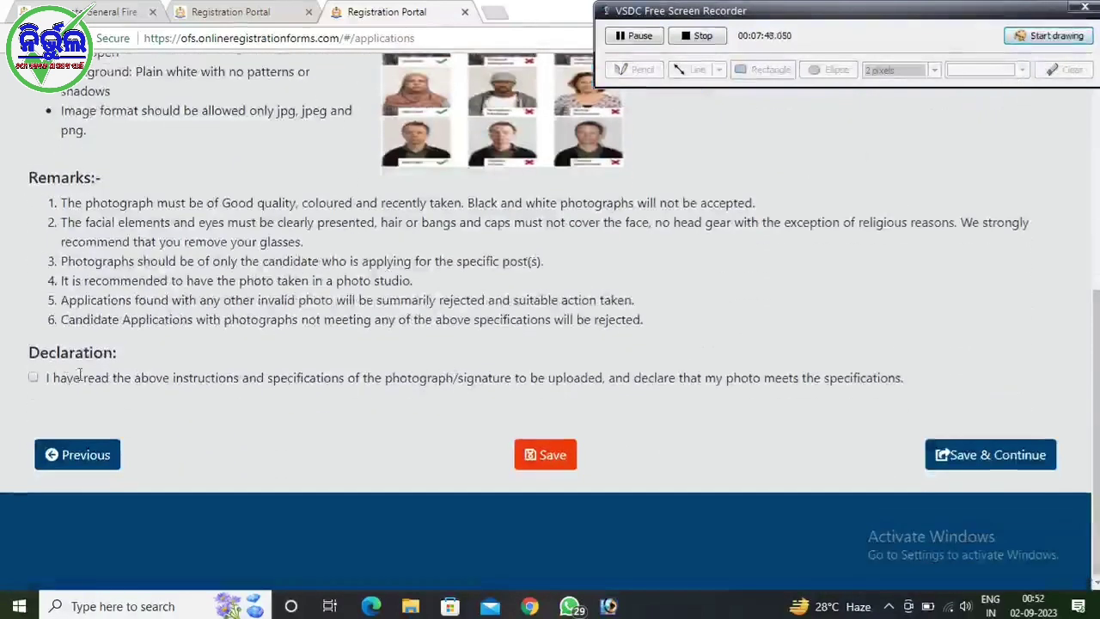
{"action": "left_click", "coordinate": [34, 378]}
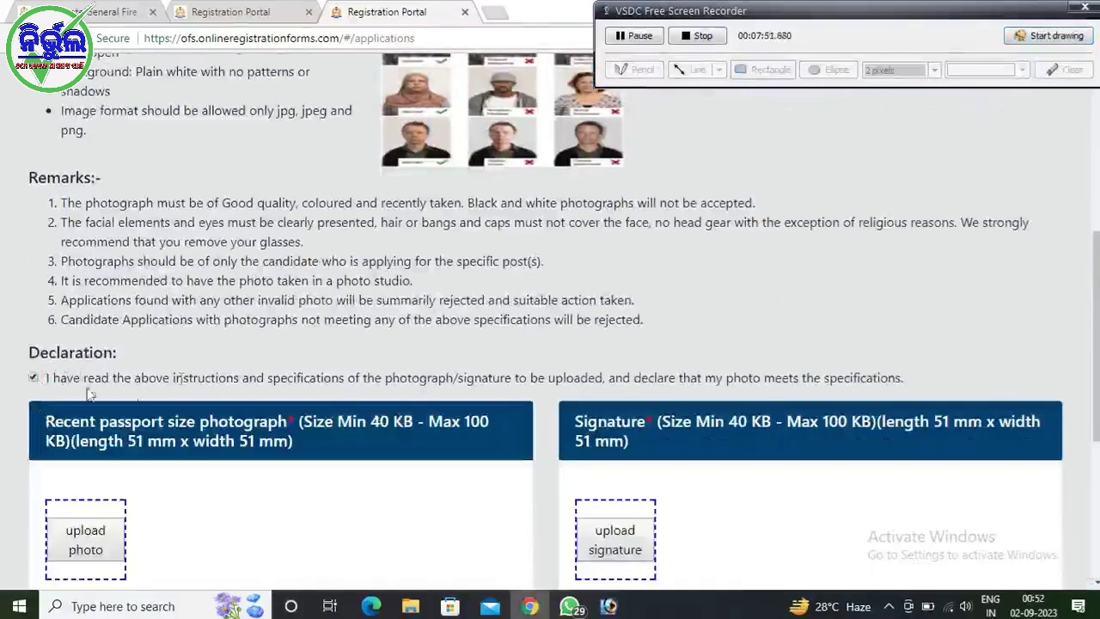
Outline the upload photo and upload signature boxes with red rectangles, and end the drawing
{"action": "scroll", "coordinate": [495, 336], "scroll_direction": "down", "scroll_amount": 2}
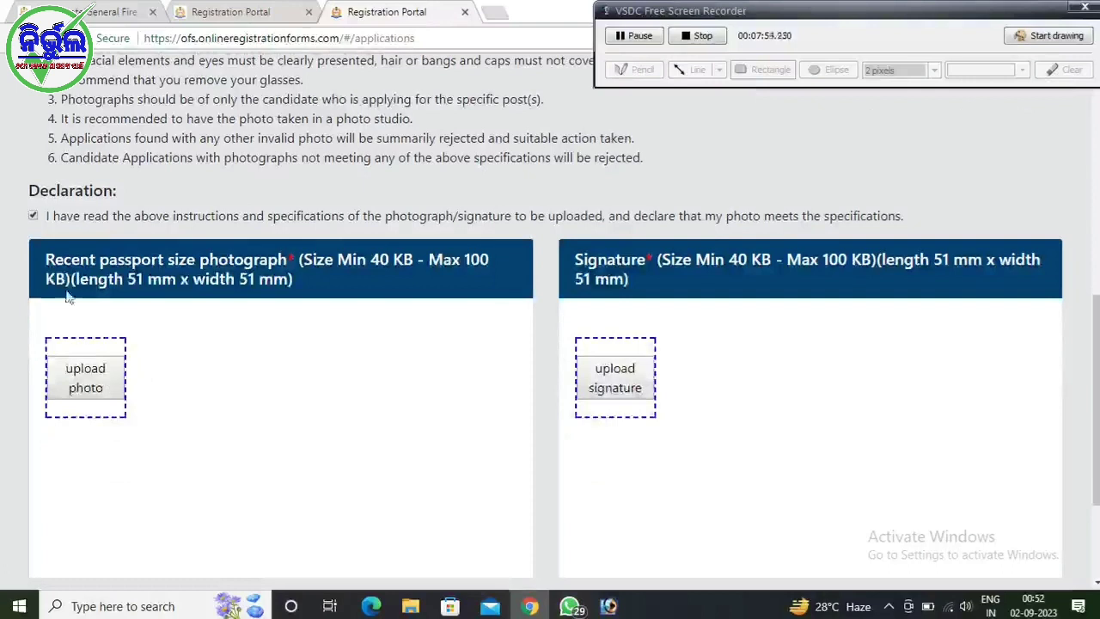
{"action": "left_click", "coordinate": [1046, 37]}
{"action": "left_click_drag", "start_coordinate": [34, 336], "coordinate": [169, 438]}
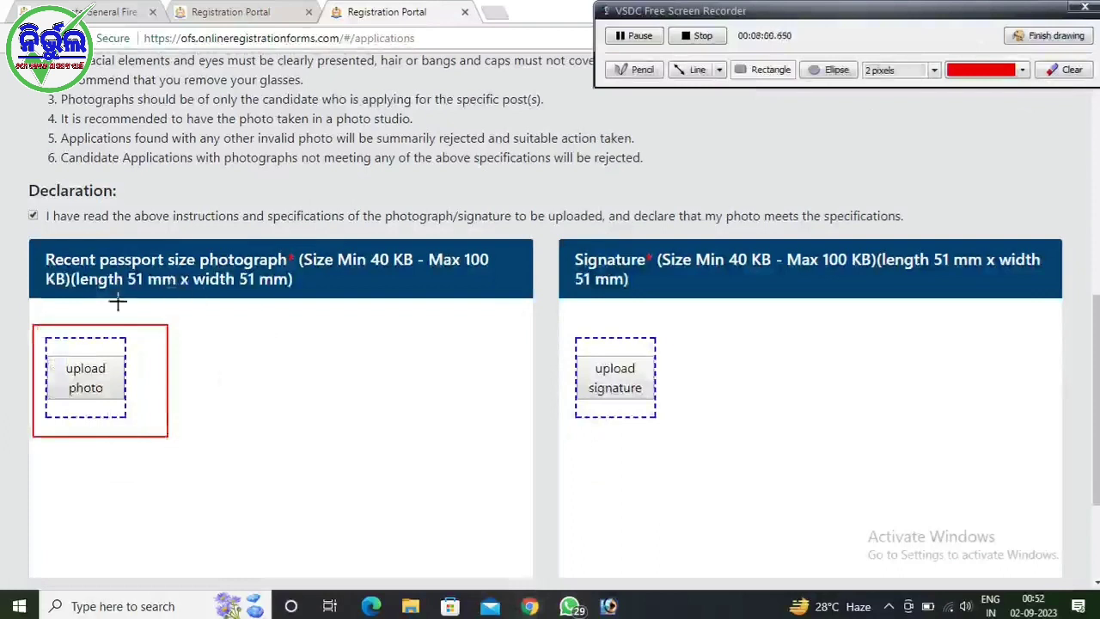
{"action": "left_click_drag", "start_coordinate": [563, 326], "coordinate": [693, 425]}
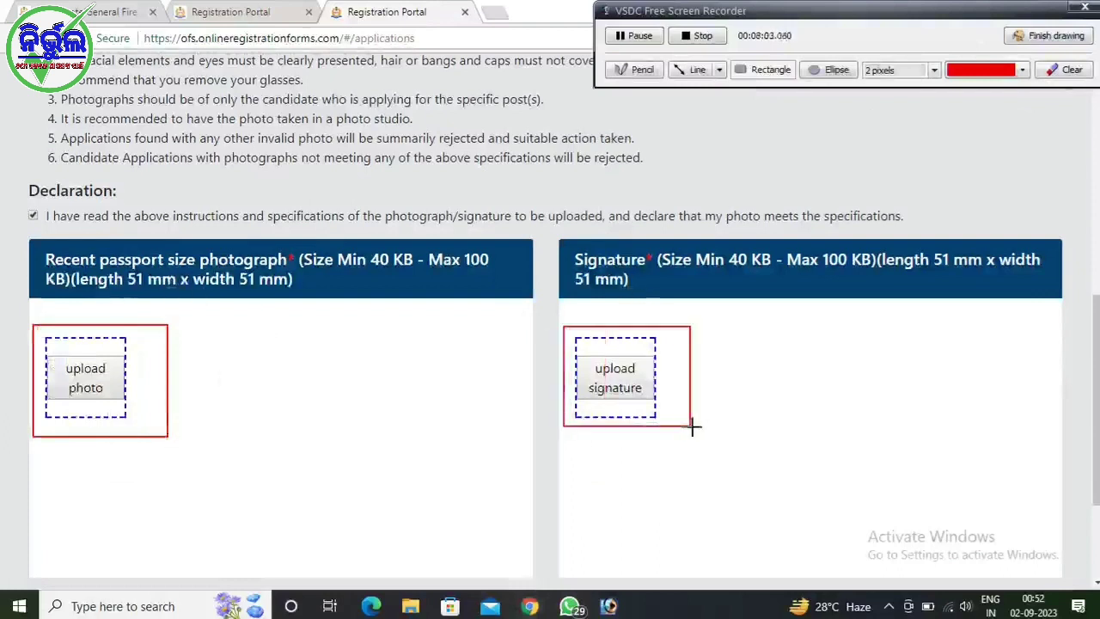
{"action": "left_click", "coordinate": [1056, 36]}
Outline Save & Continue below the photo and signature upload boxes in red, and end the drawing
{"action": "scroll", "coordinate": [922, 321], "scroll_direction": "down", "scroll_amount": 2}
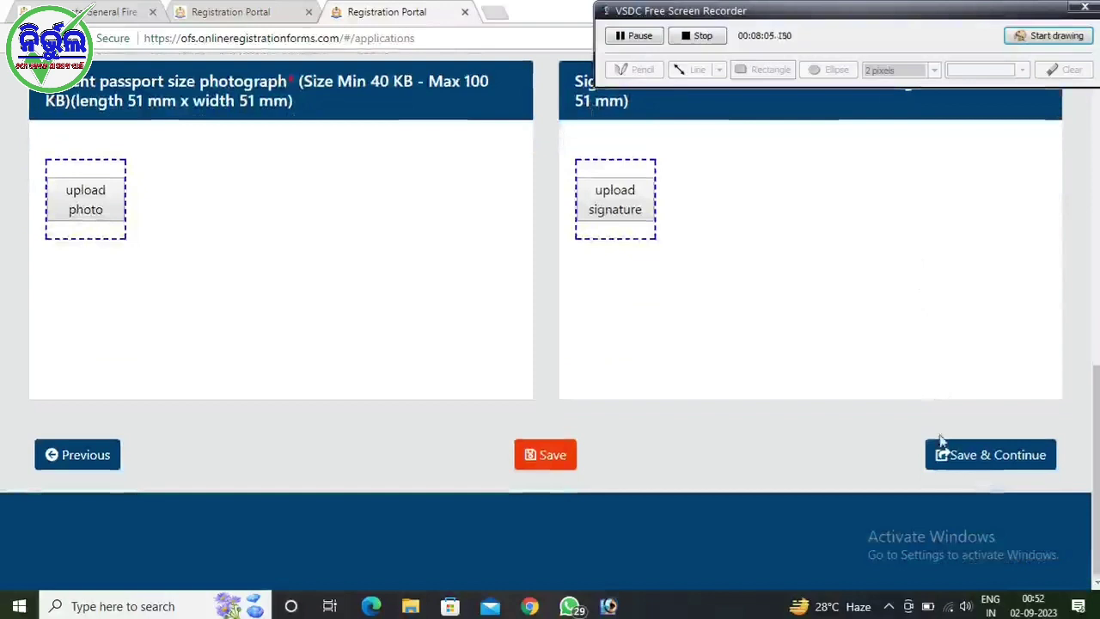
{"action": "left_click", "coordinate": [1058, 36]}
{"action": "left_click_drag", "start_coordinate": [926, 433], "coordinate": [1063, 475]}
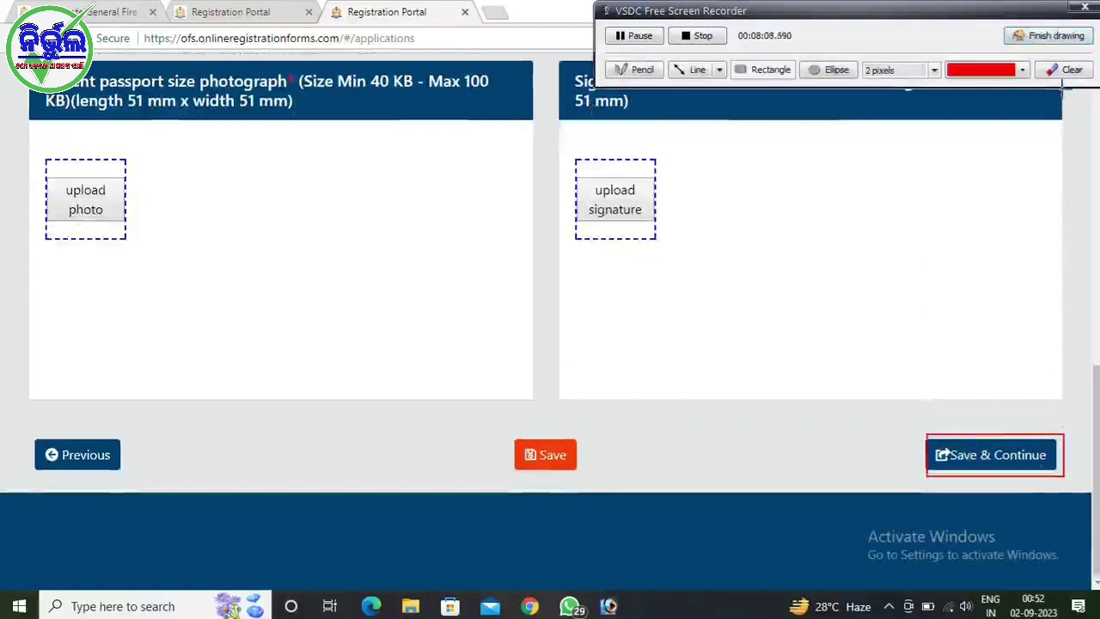
{"action": "left_click", "coordinate": [1060, 43]}
Open the Preferred District stage, outline it in the progress bar with a red rectangle, and end the drawing
{"action": "scroll", "coordinate": [832, 310], "scroll_direction": "up", "scroll_amount": 10}
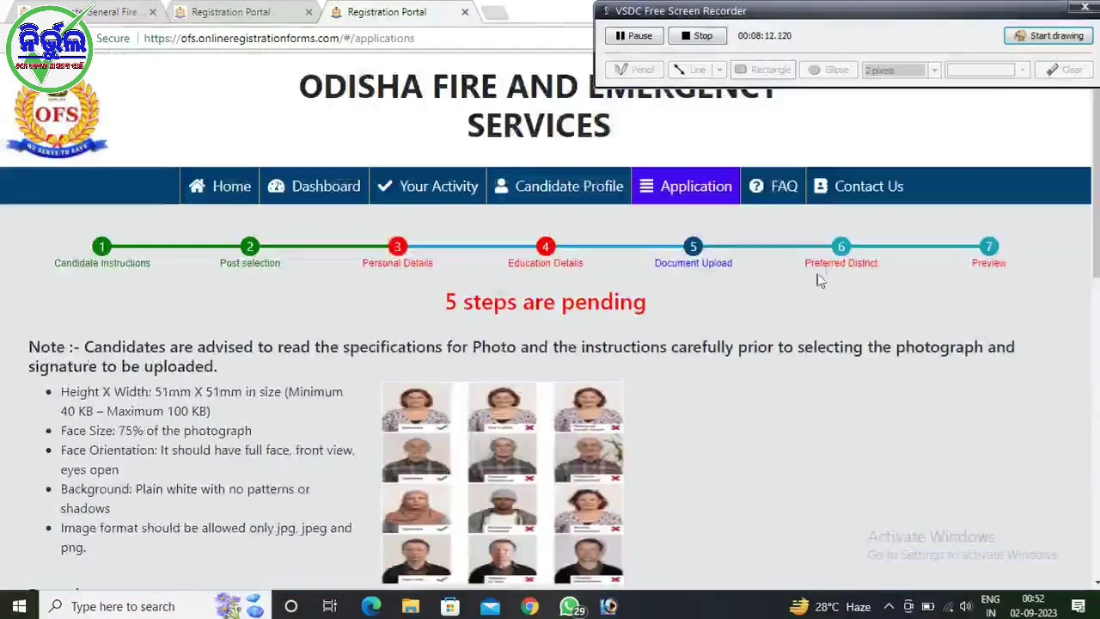
{"action": "left_click", "coordinate": [840, 247]}
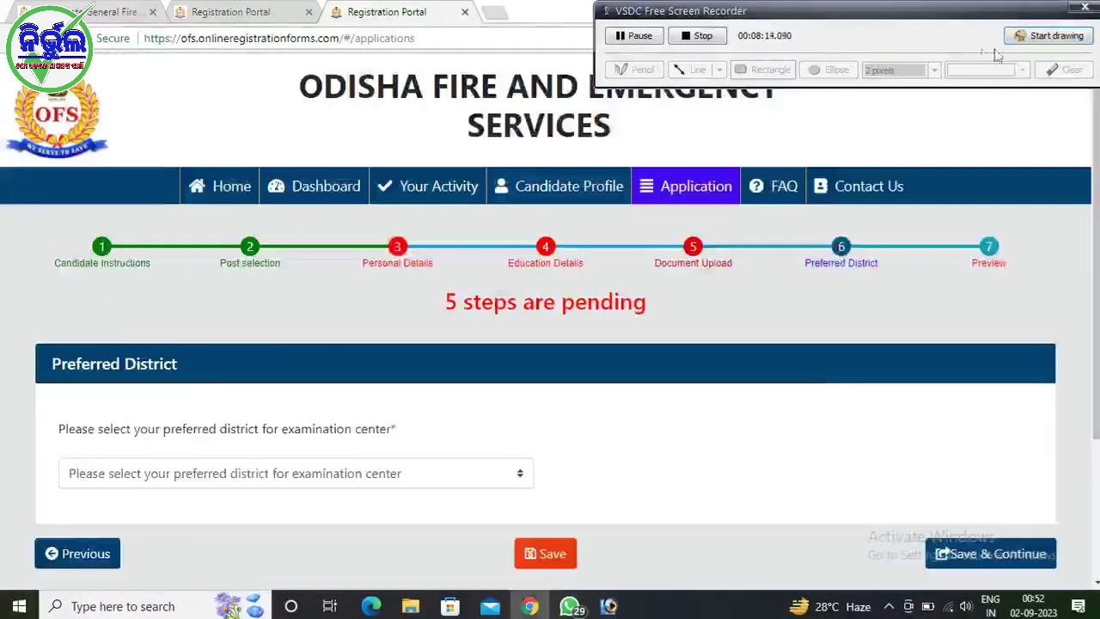
{"action": "left_click", "coordinate": [1053, 36]}
{"action": "left_click_drag", "start_coordinate": [794, 262], "coordinate": [887, 280]}
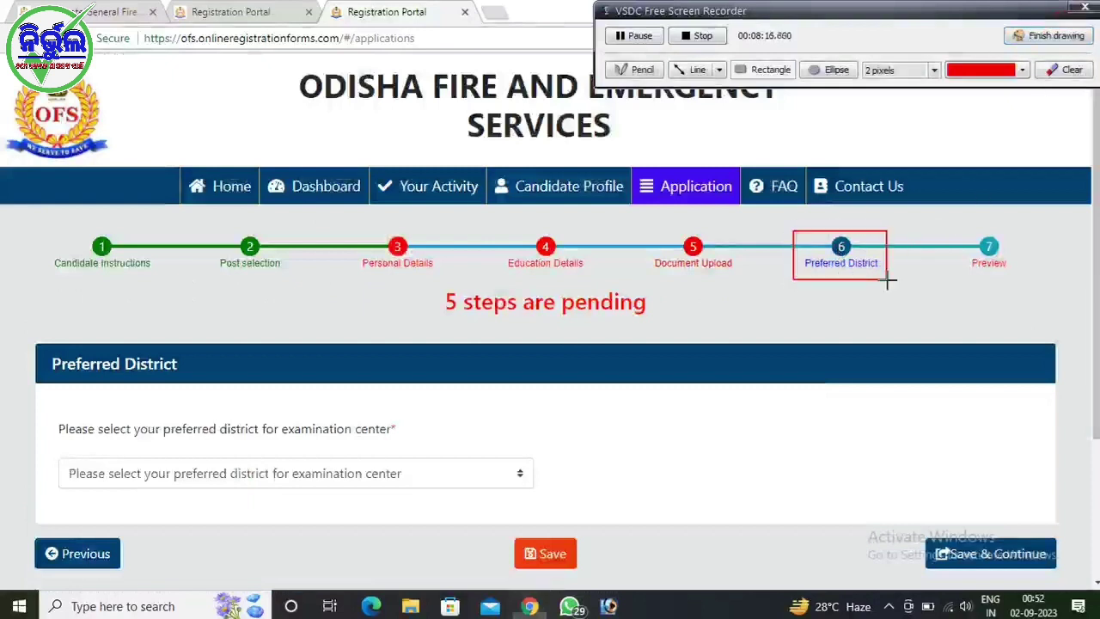
{"action": "left_click", "coordinate": [1057, 36]}
Outline the preferred examination center district question in red, end the drawing, and choose CUTTACK as the district
{"action": "scroll", "coordinate": [690, 288], "scroll_direction": "down", "scroll_amount": 2}
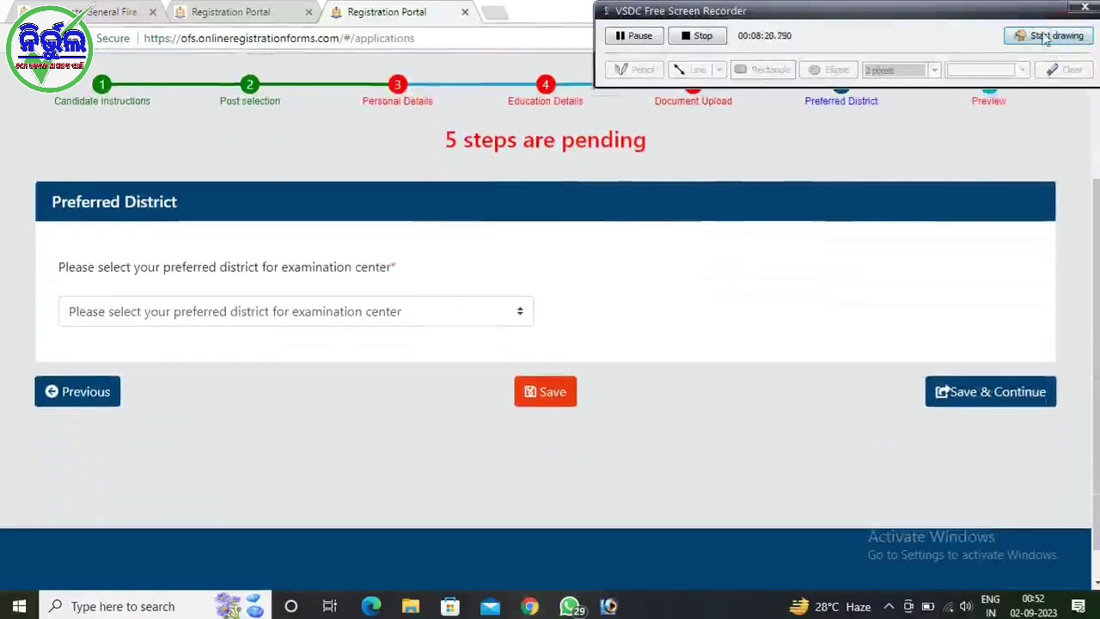
{"action": "left_click", "coordinate": [1045, 39]}
{"action": "mouse_move", "coordinate": [59, 247]}
{"action": "left_mouse_down"}
{"action": "mouse_move", "coordinate": [248, 280]}
{"action": "mouse_move", "coordinate": [392, 273]}
{"action": "mouse_move", "coordinate": [405, 287]}
{"action": "left_mouse_up"}
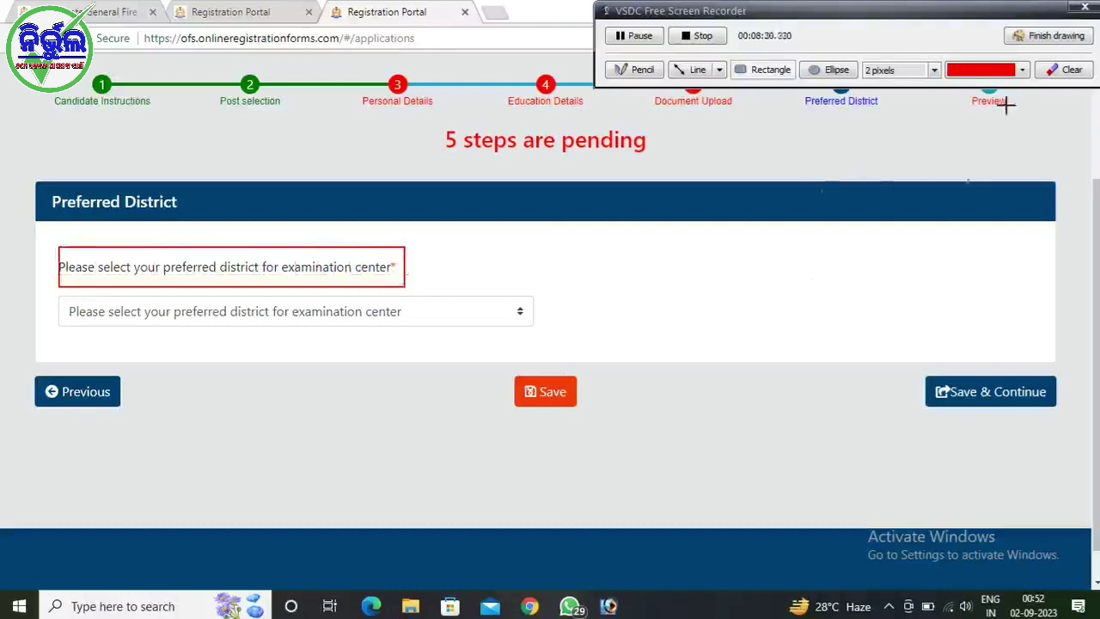
{"action": "left_click", "coordinate": [1044, 49]}
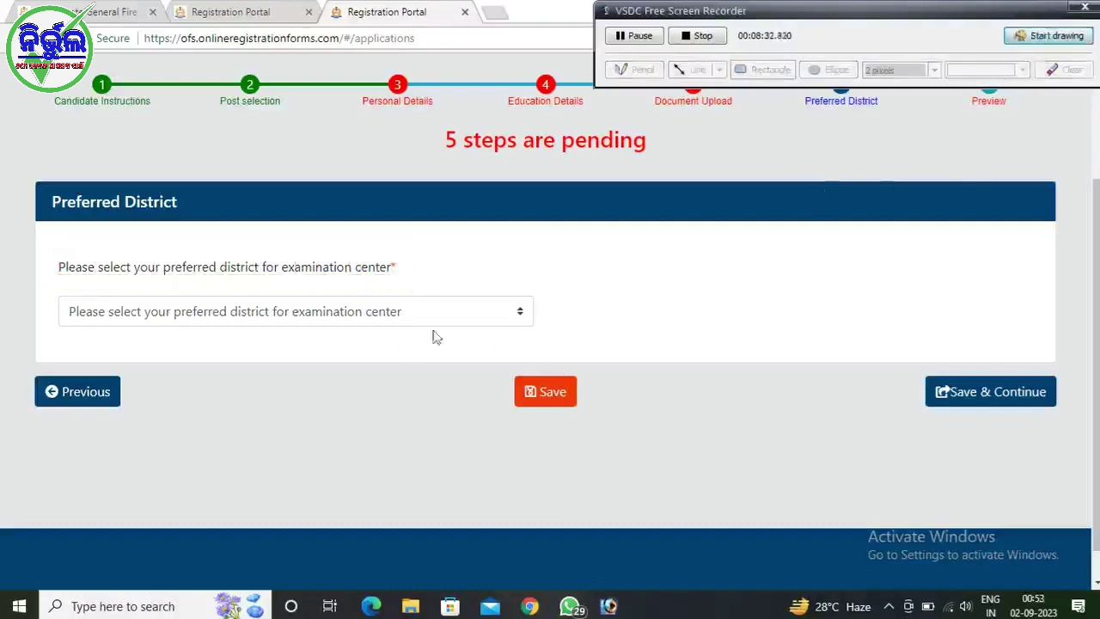
{"action": "left_click", "coordinate": [520, 312]}
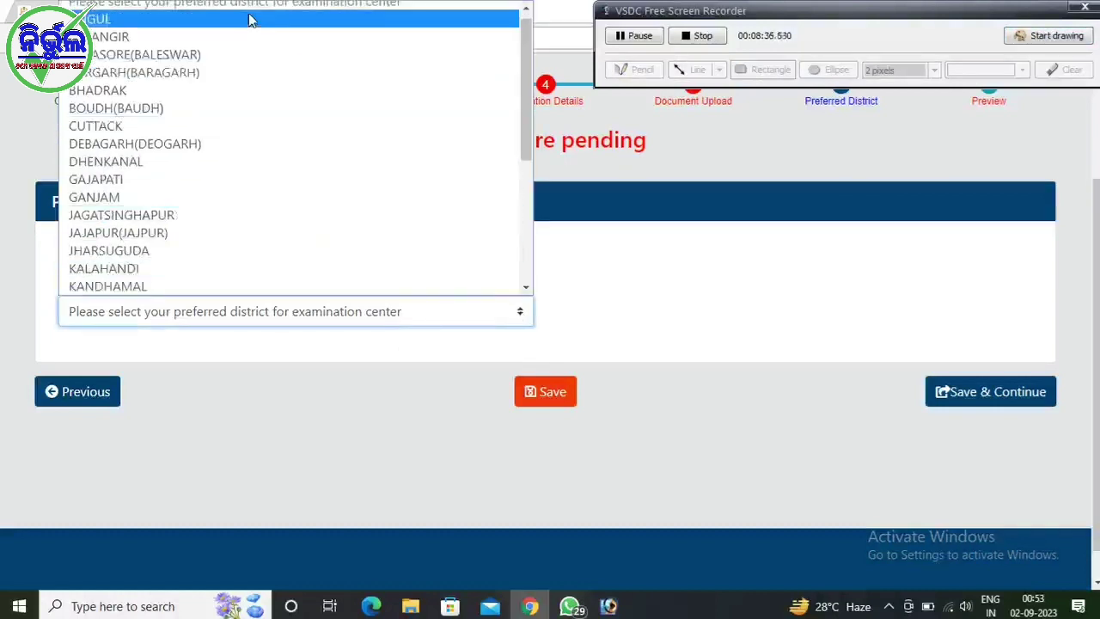
{"action": "left_click", "coordinate": [244, 130]}
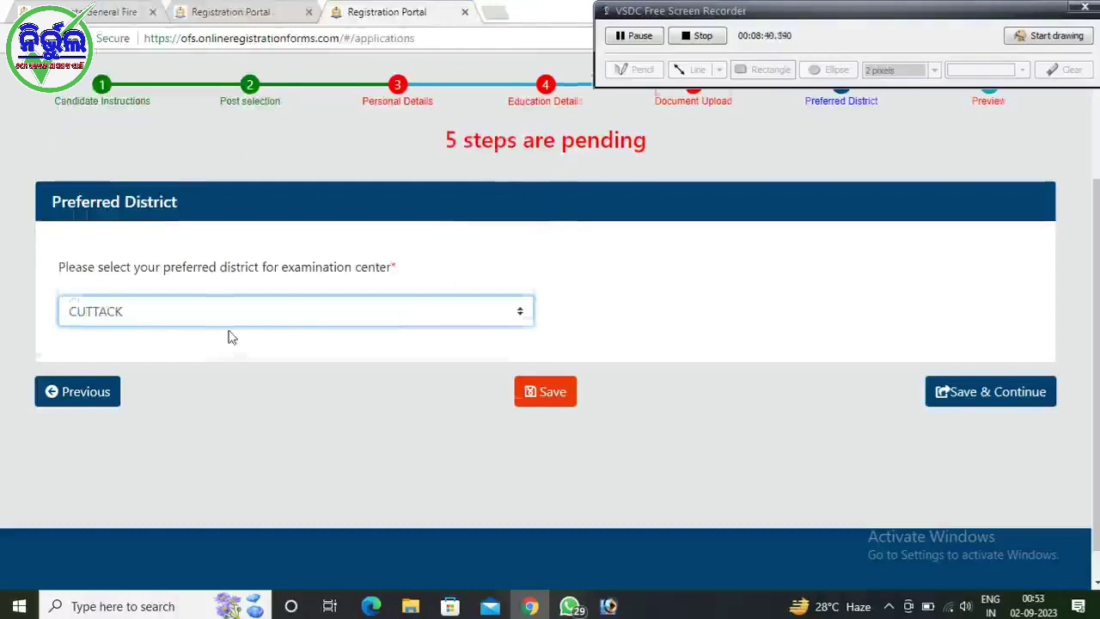
Outline Save & Continue under Preferred District in red, end the drawing, and submit the stage with Save & Continue
{"action": "scroll", "coordinate": [309, 310], "scroll_direction": "down", "scroll_amount": 1}
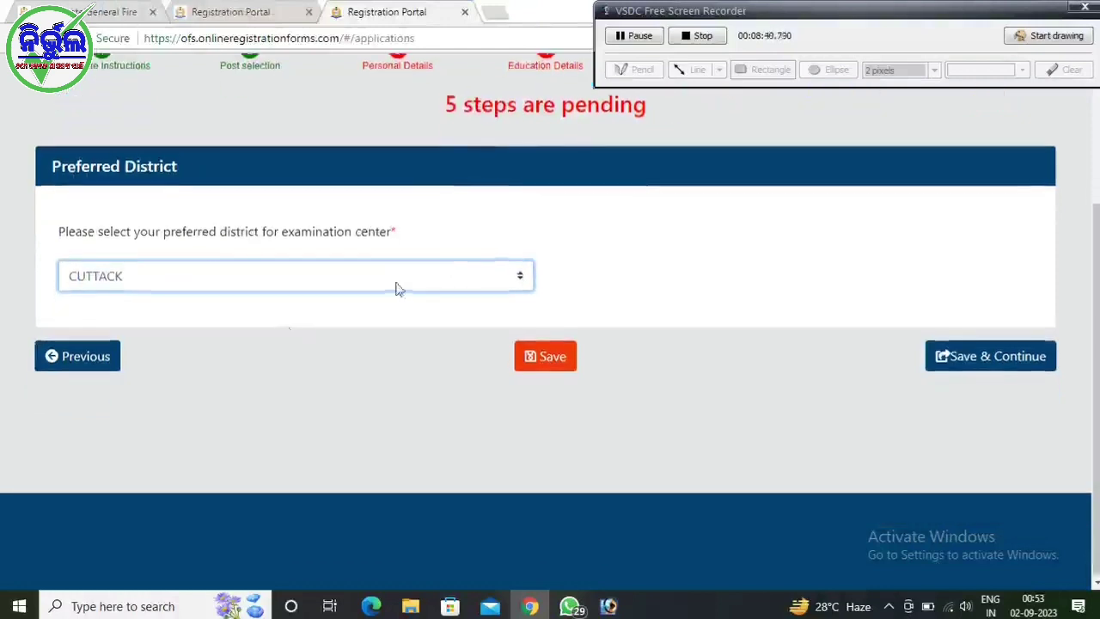
{"action": "left_click", "coordinate": [1057, 35]}
{"action": "mouse_move", "coordinate": [913, 319]}
{"action": "left_mouse_down"}
{"action": "mouse_move", "coordinate": [916, 386]}
{"action": "mouse_move", "coordinate": [1048, 376]}
{"action": "left_mouse_up"}
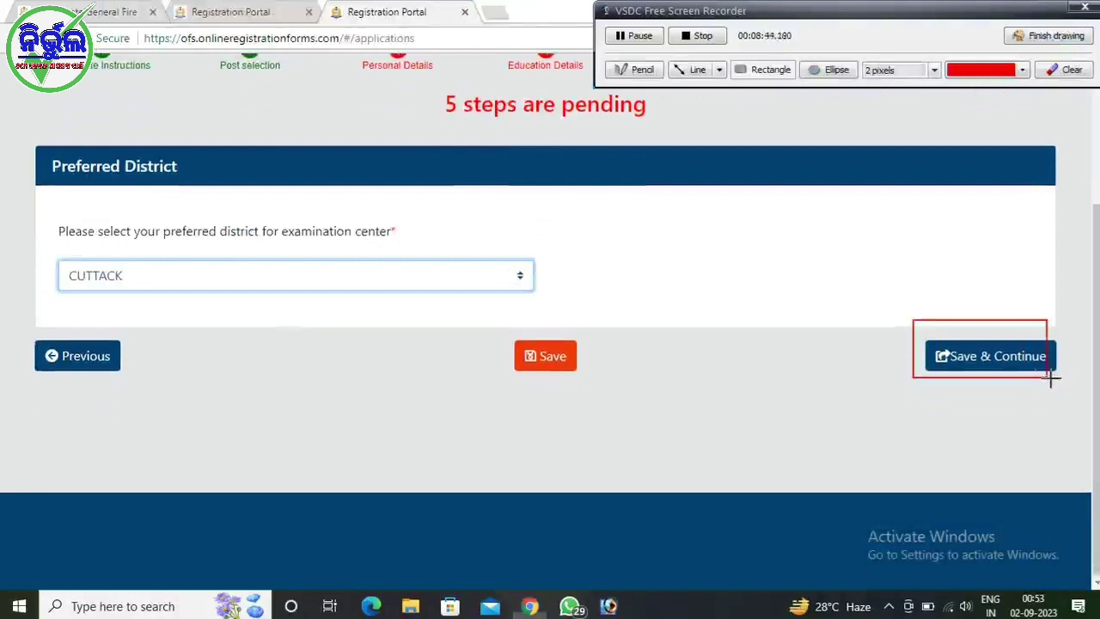
{"action": "left_click", "coordinate": [1050, 36]}
{"action": "left_click", "coordinate": [985, 356]}
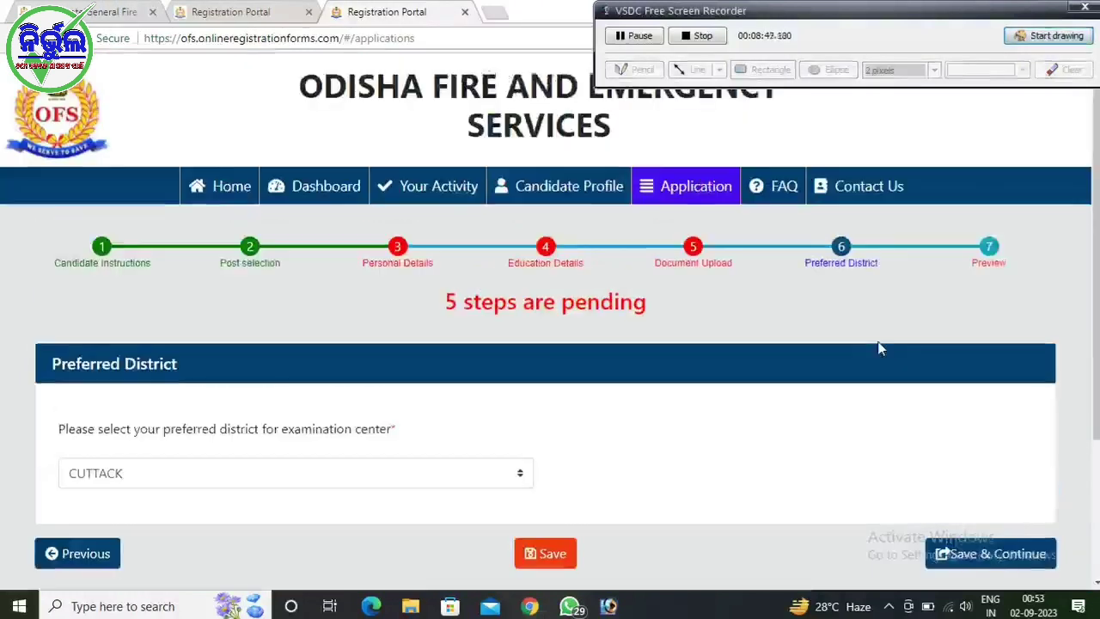
Outline the Preview stage in the progress bar with a red rectangle, and end the drawing
{"action": "left_click", "coordinate": [1065, 41]}
{"action": "left_click_drag", "start_coordinate": [958, 230], "coordinate": [1022, 277]}
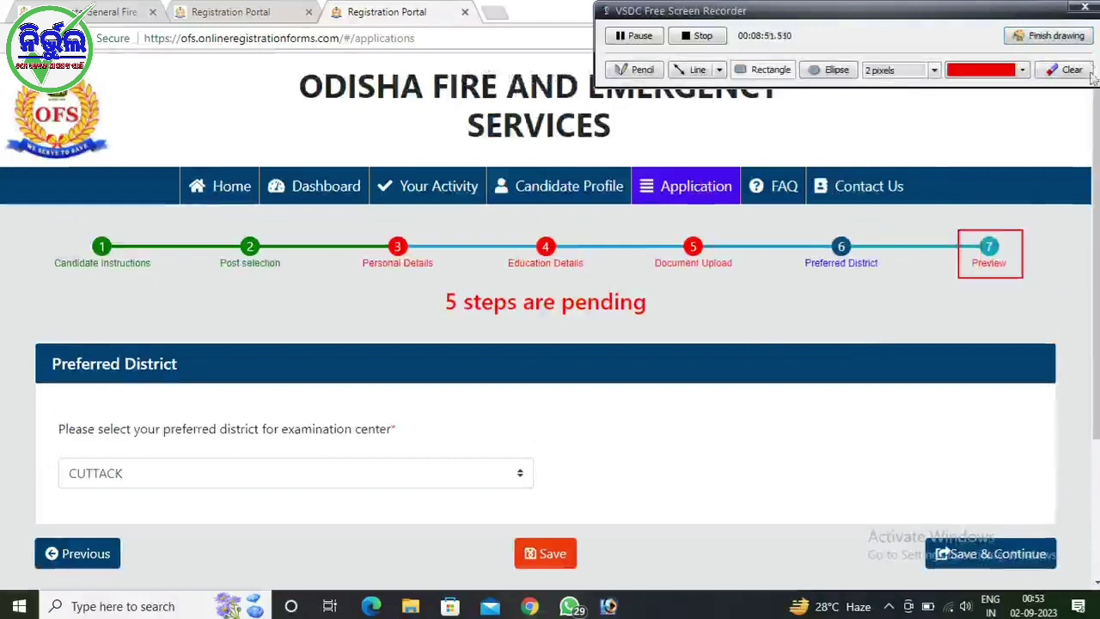
{"action": "left_click", "coordinate": [1068, 43]}
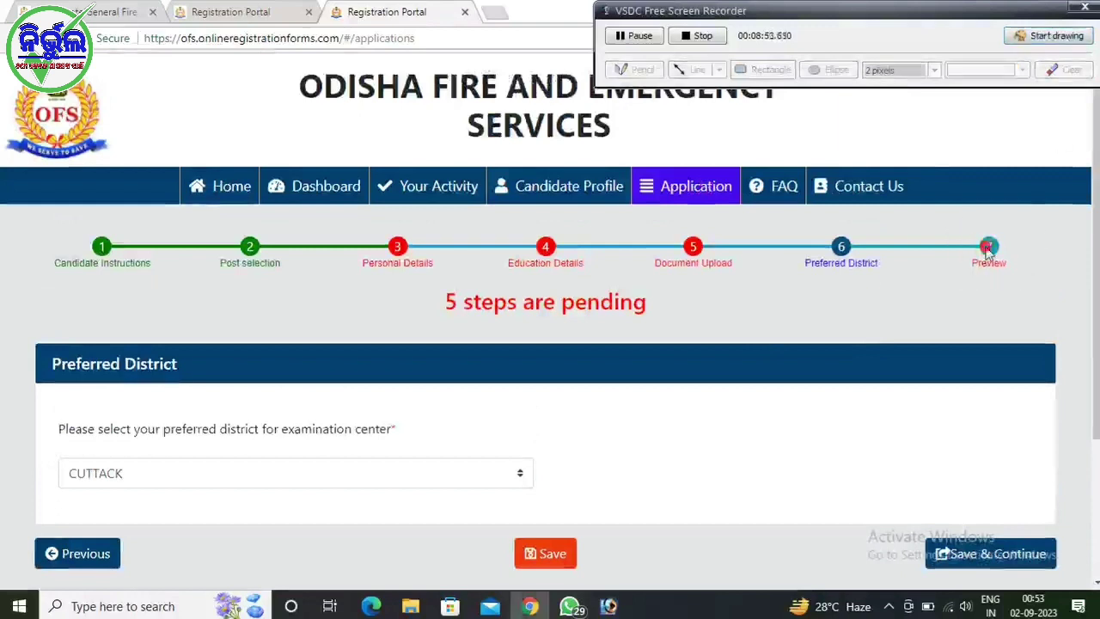